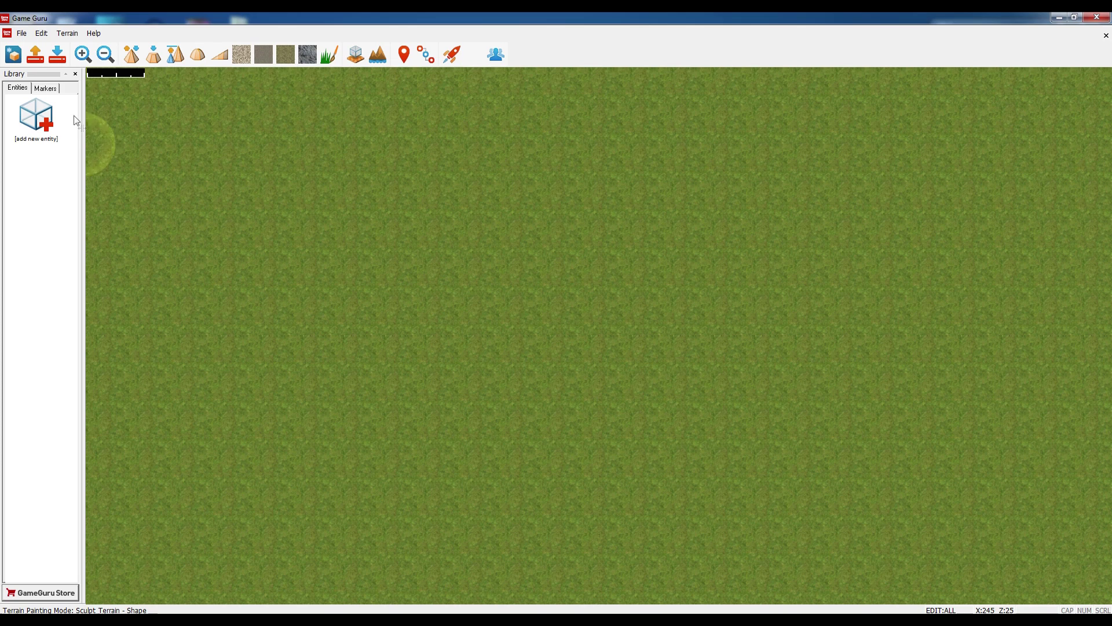
Add Decal 01 from the TGC City Pack Scenery set to the level's entity list.
click(44, 120)
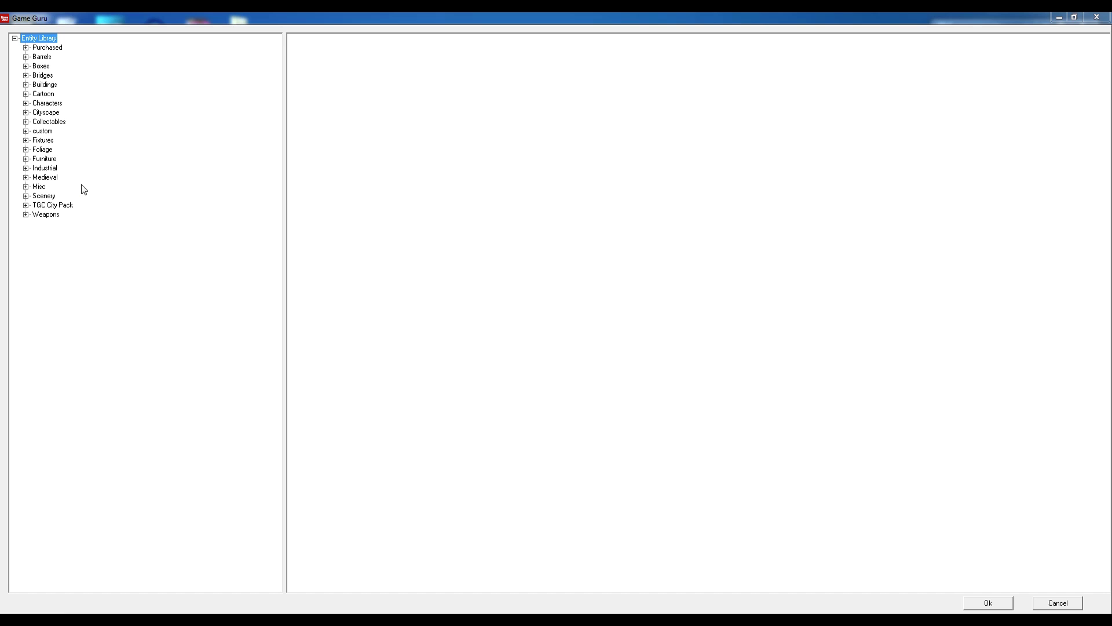
click(50, 206)
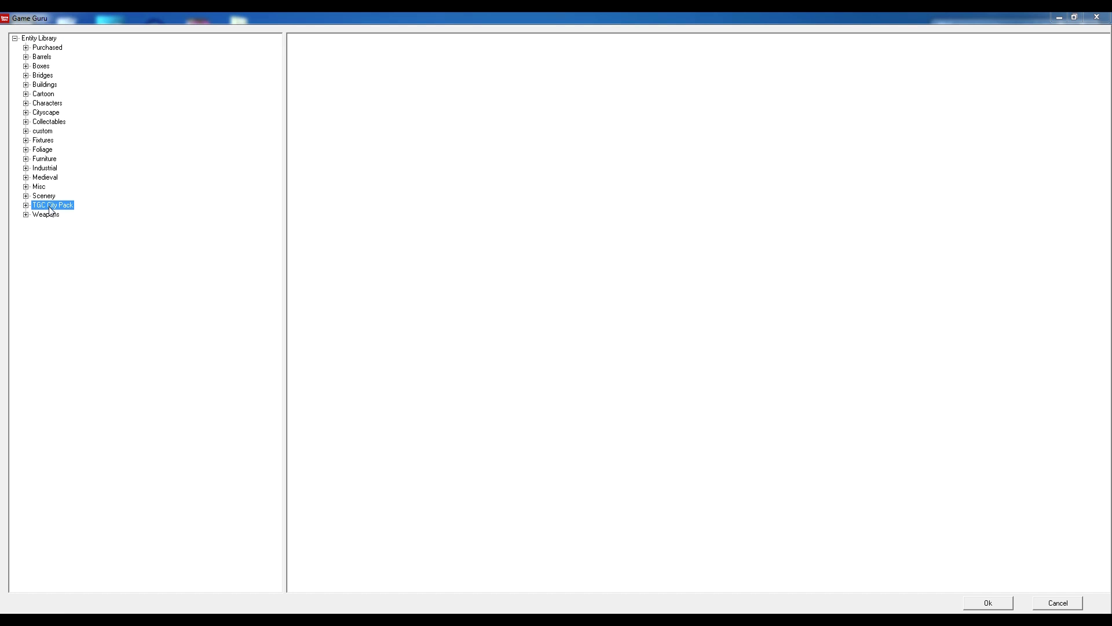
click(25, 205)
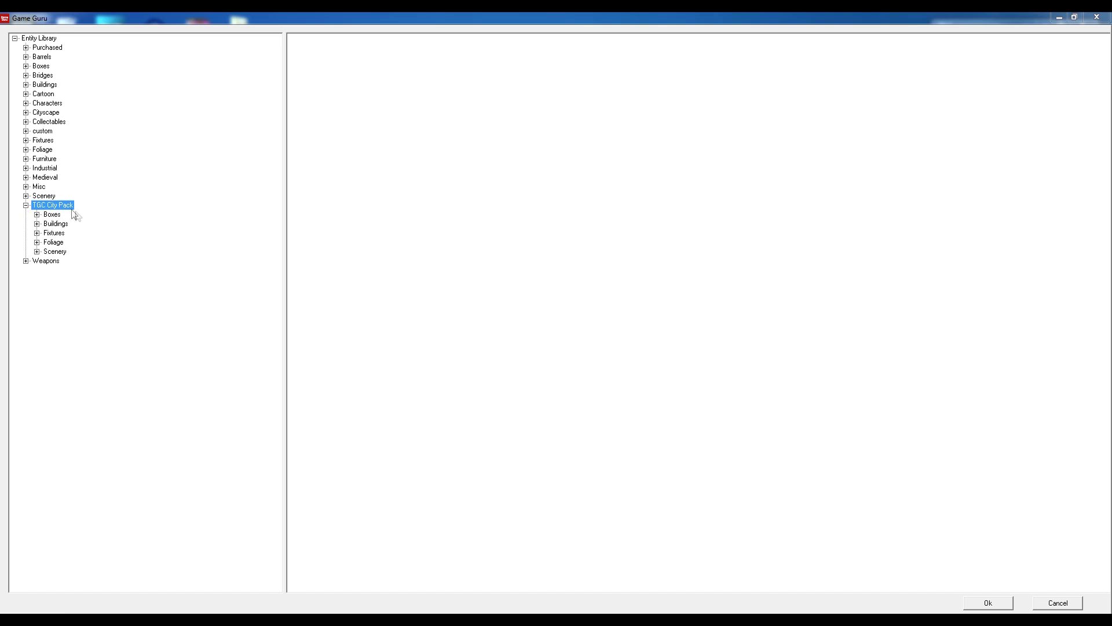
click(57, 252)
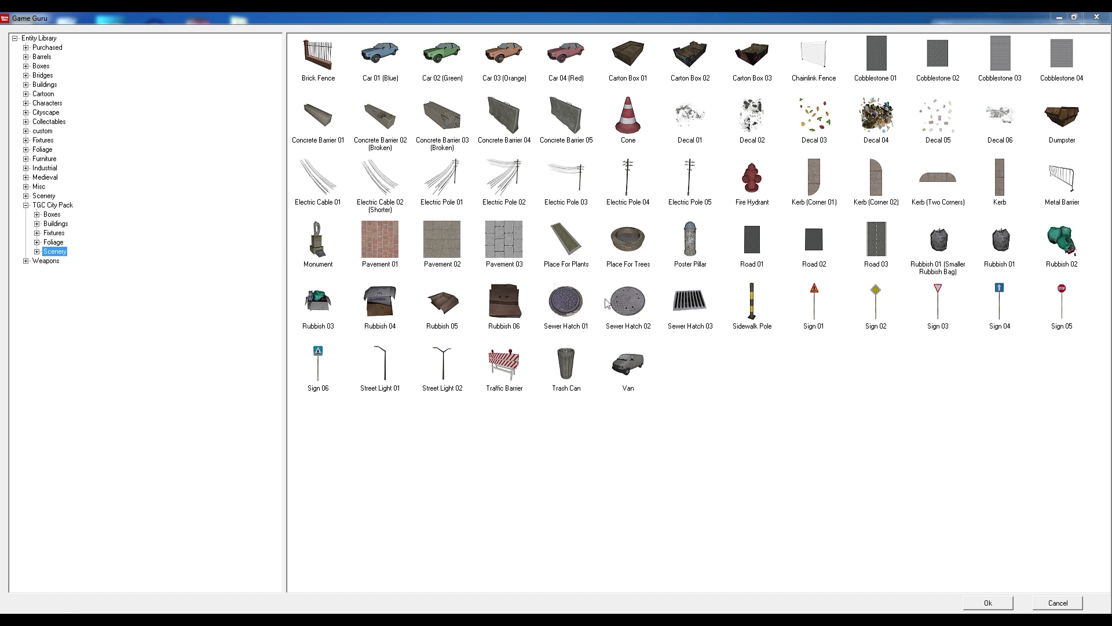
click(691, 120)
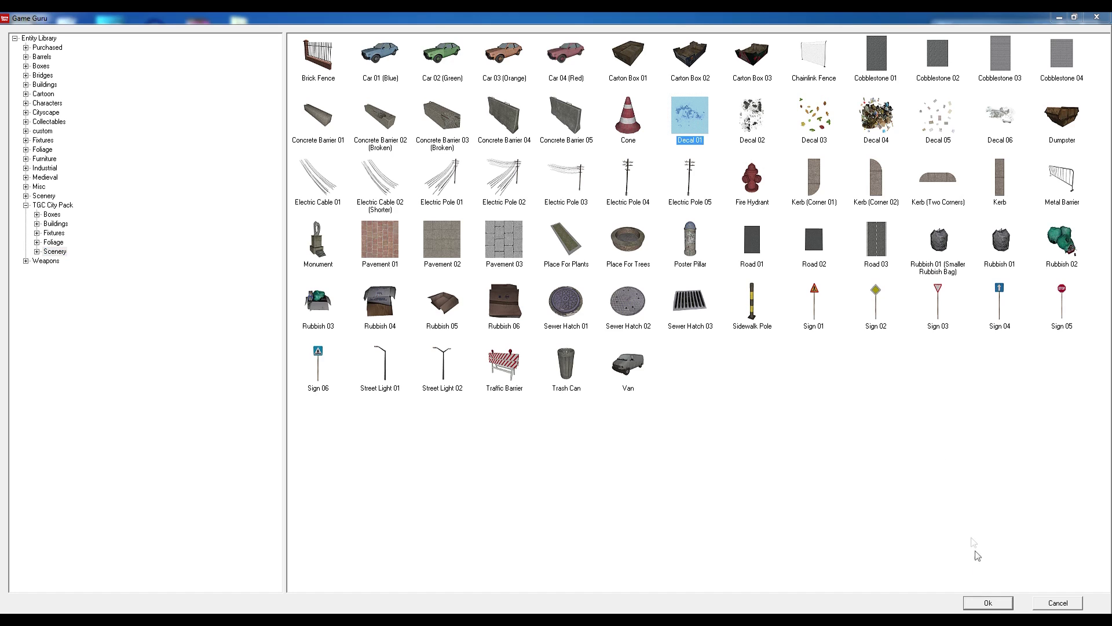
click(989, 603)
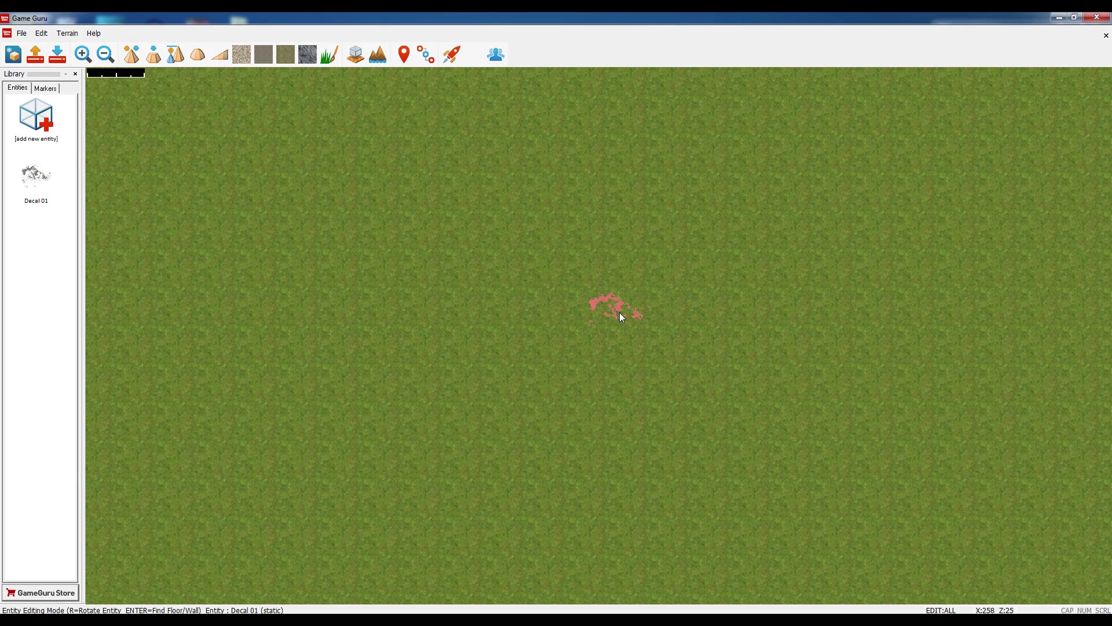
Drop Decal 01 on the grass near the map centre and bring up its widget menu.
right_click(530, 332)
scroll(592, 270, up, 2)
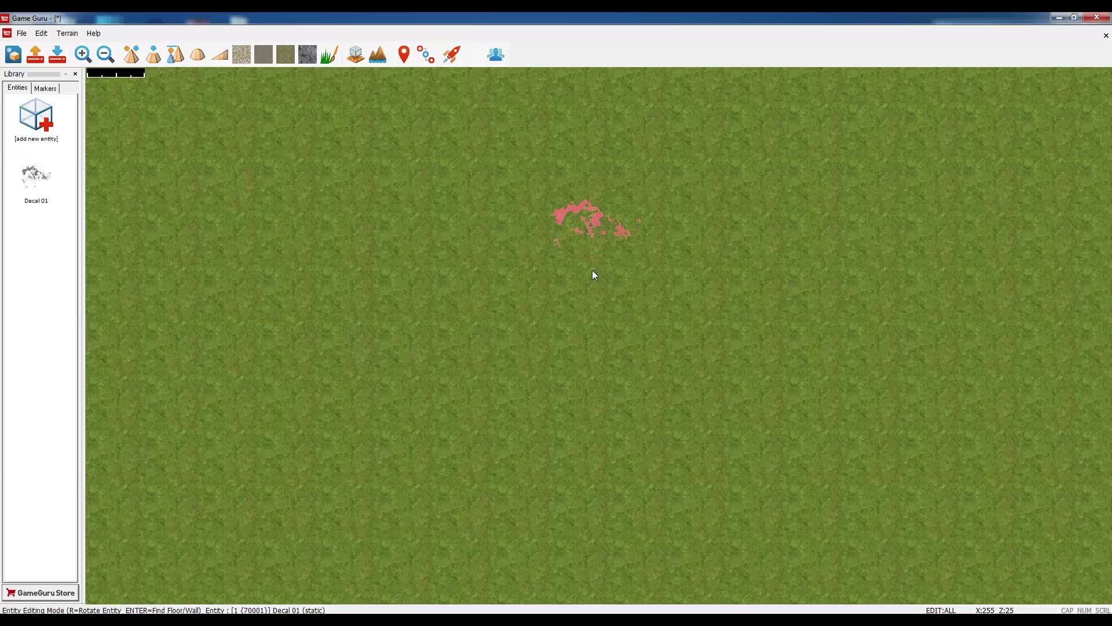
click(600, 225)
click(660, 131)
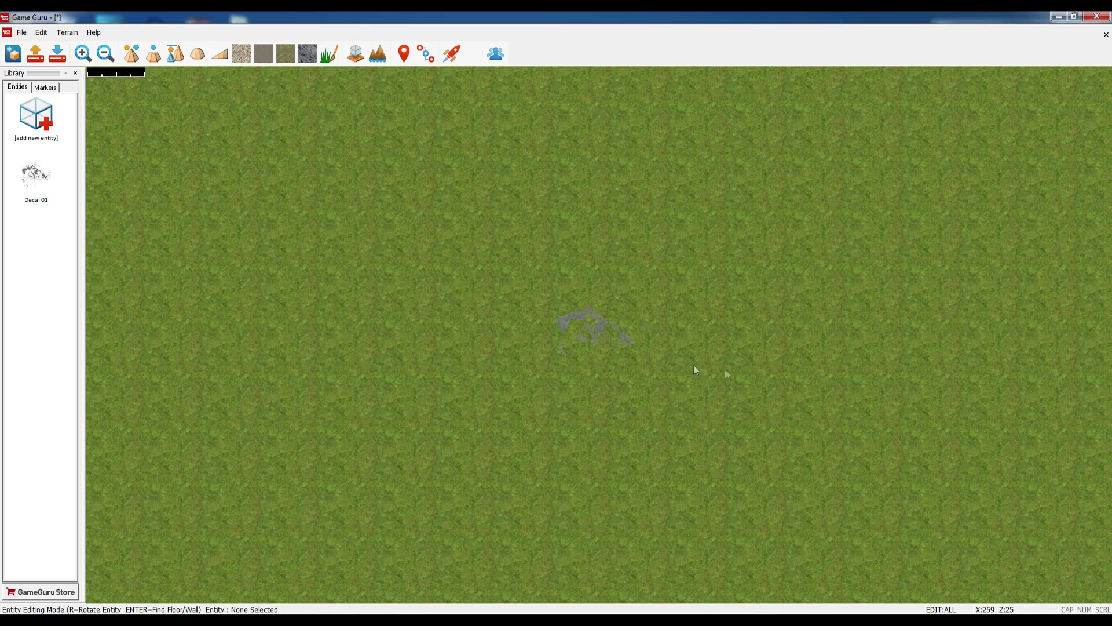
Set the decal's Static Mode to No in its properties.
click(601, 325)
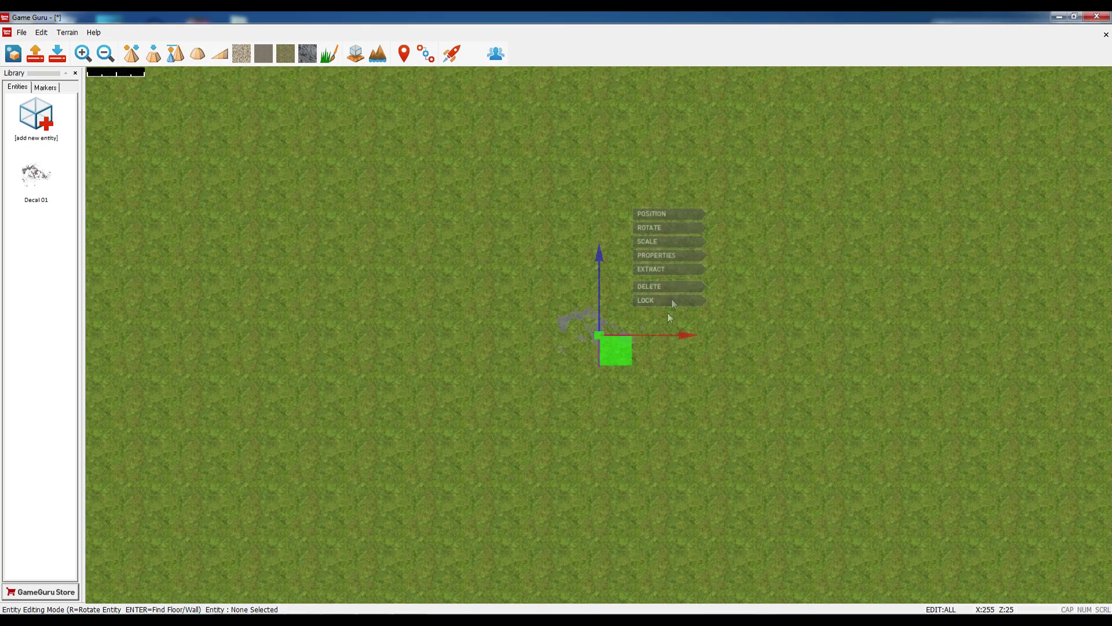
click(667, 256)
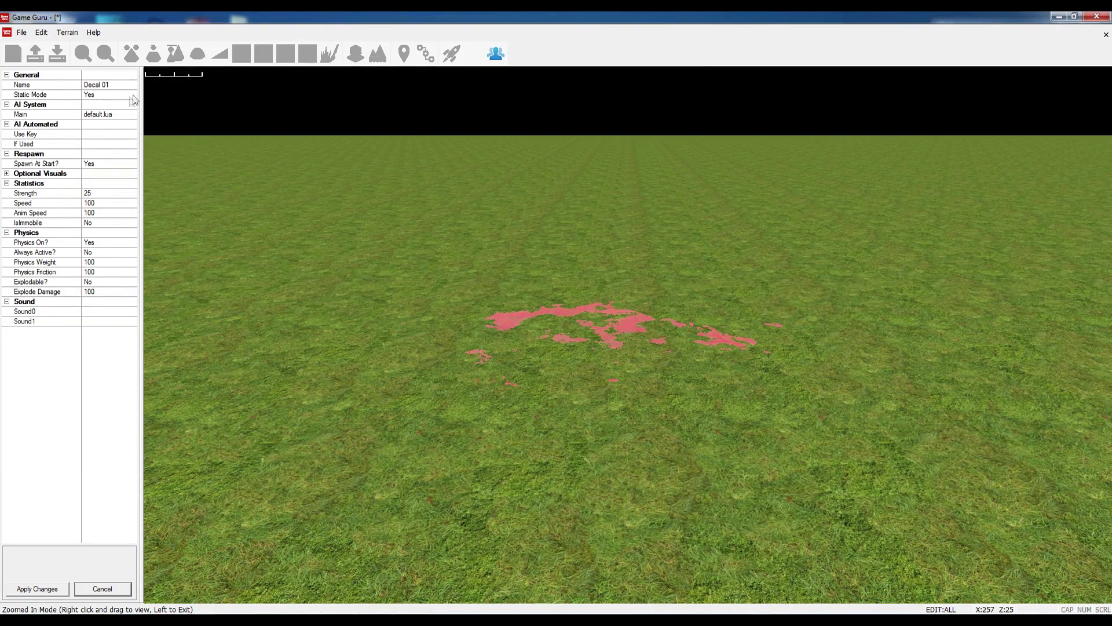
click(133, 95)
click(128, 105)
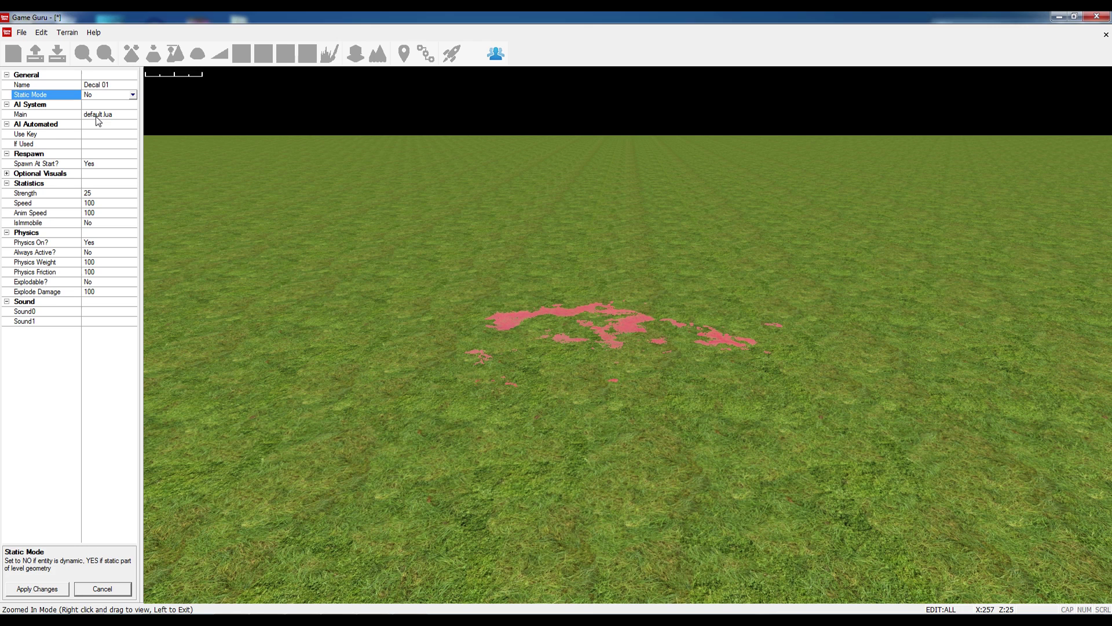
Assign ai_medieval_cashdisplay as the decal's Main script and apply the changes.
click(133, 116)
click(133, 115)
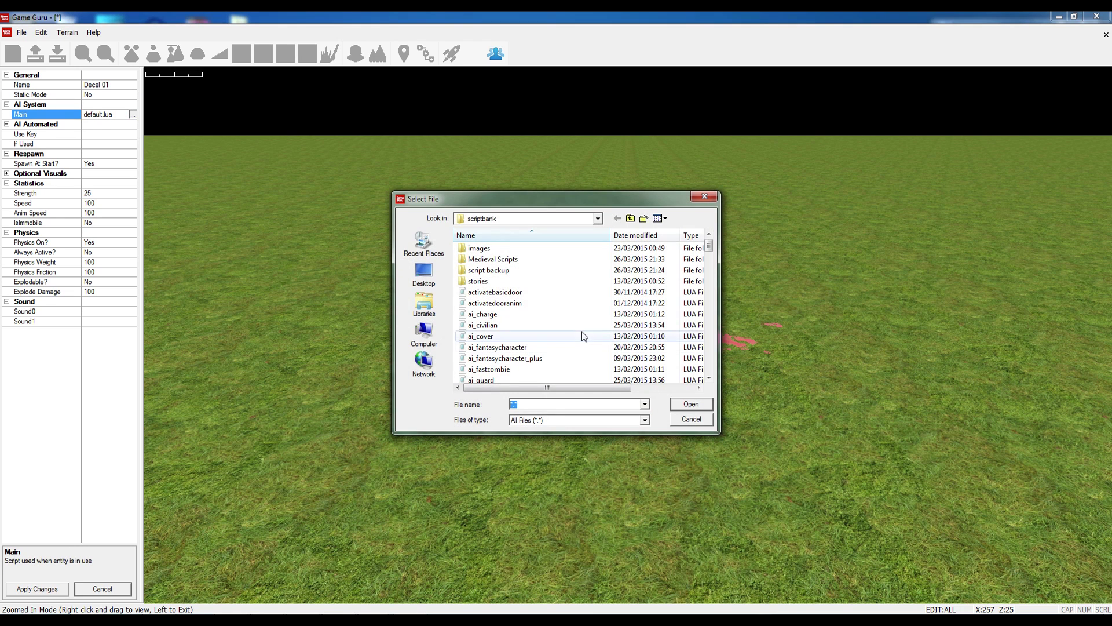
click(567, 348)
scroll(567, 348, down, 1)
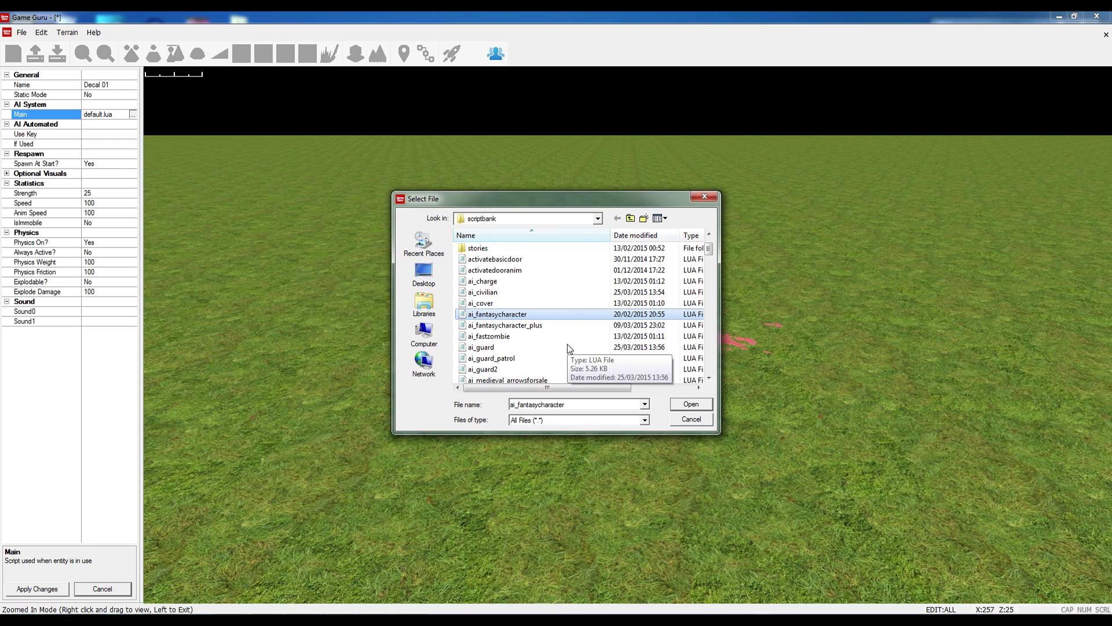
scroll(568, 348, down, 1)
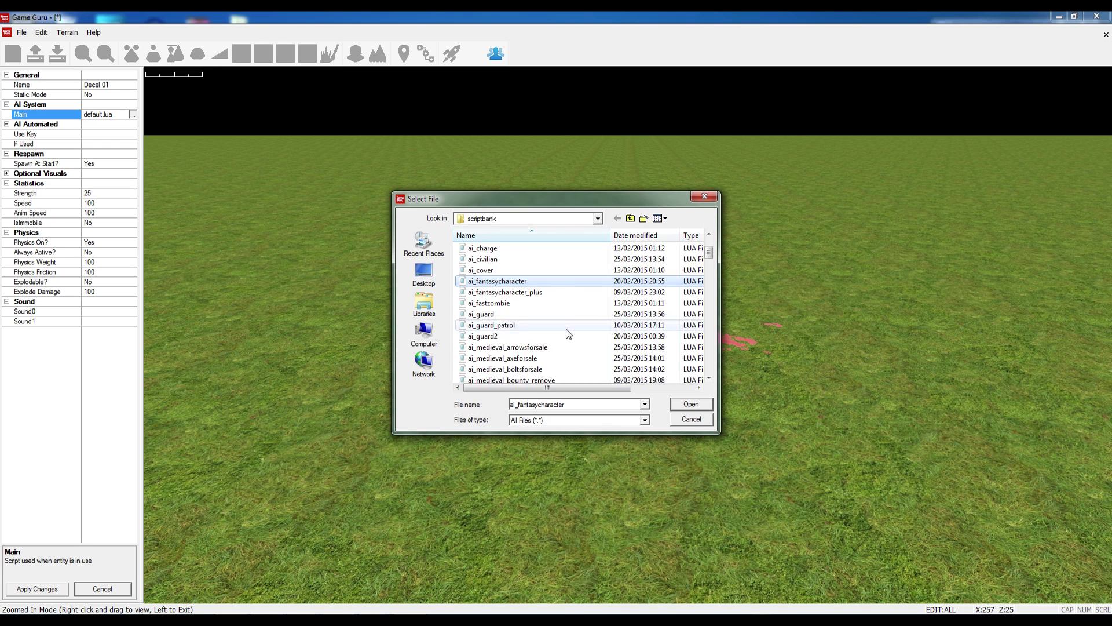
scroll(567, 347, up, 1)
scroll(533, 346, down, 1)
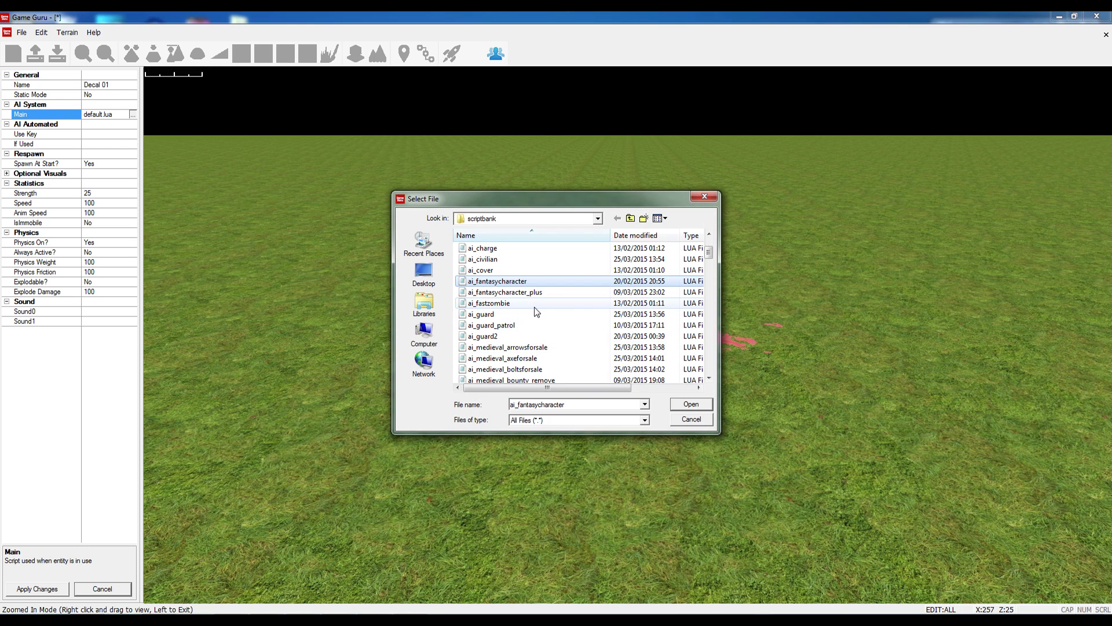
scroll(534, 307, down, 1)
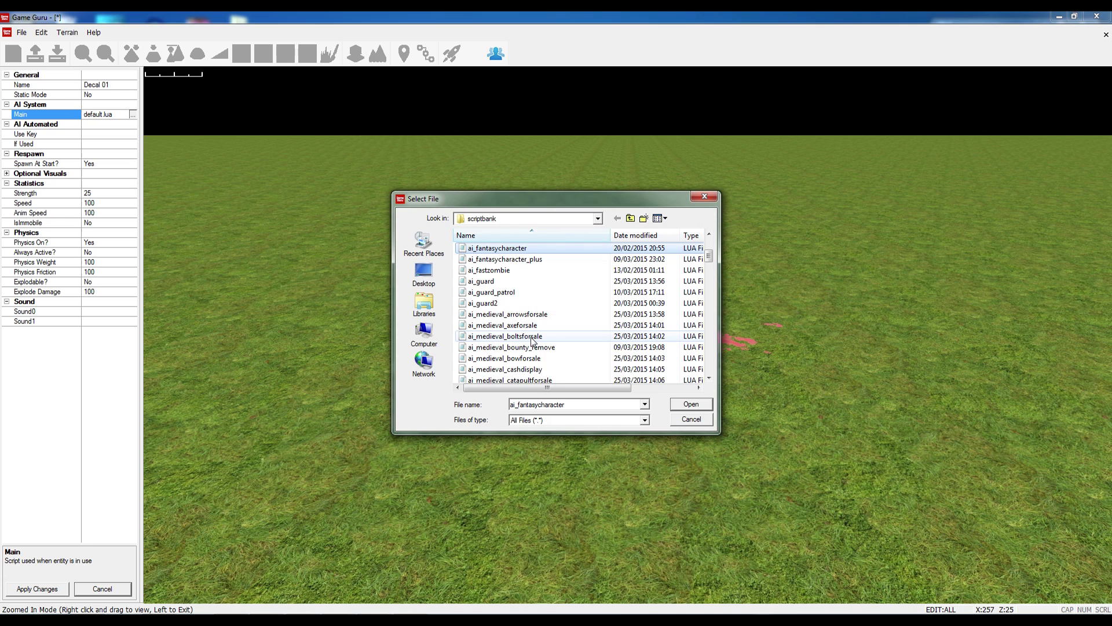
scroll(533, 341, down, 2)
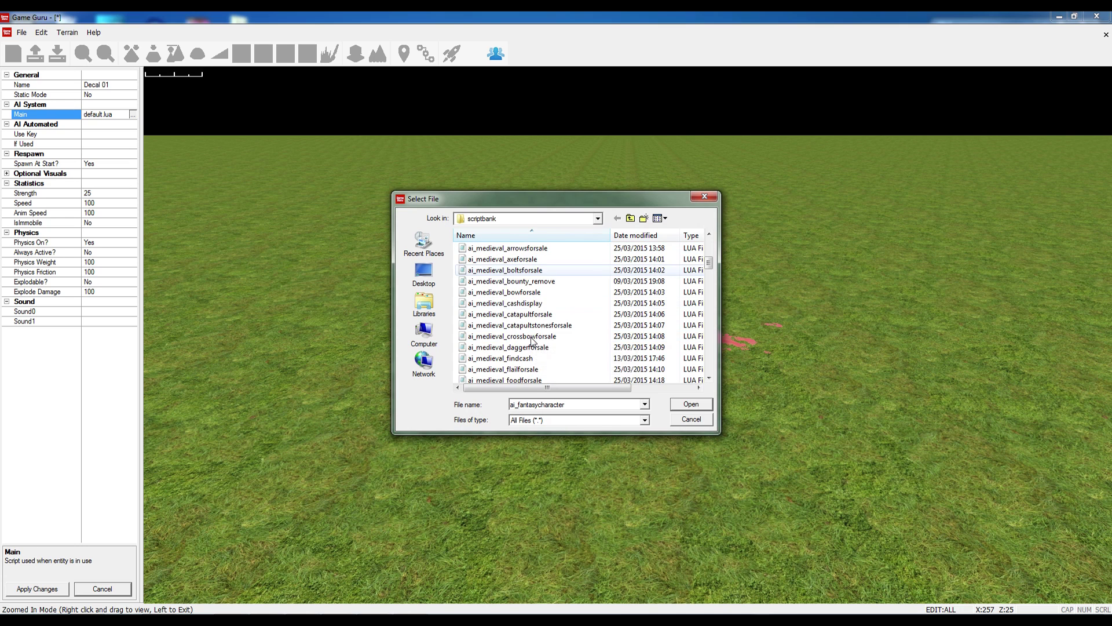
click(531, 303)
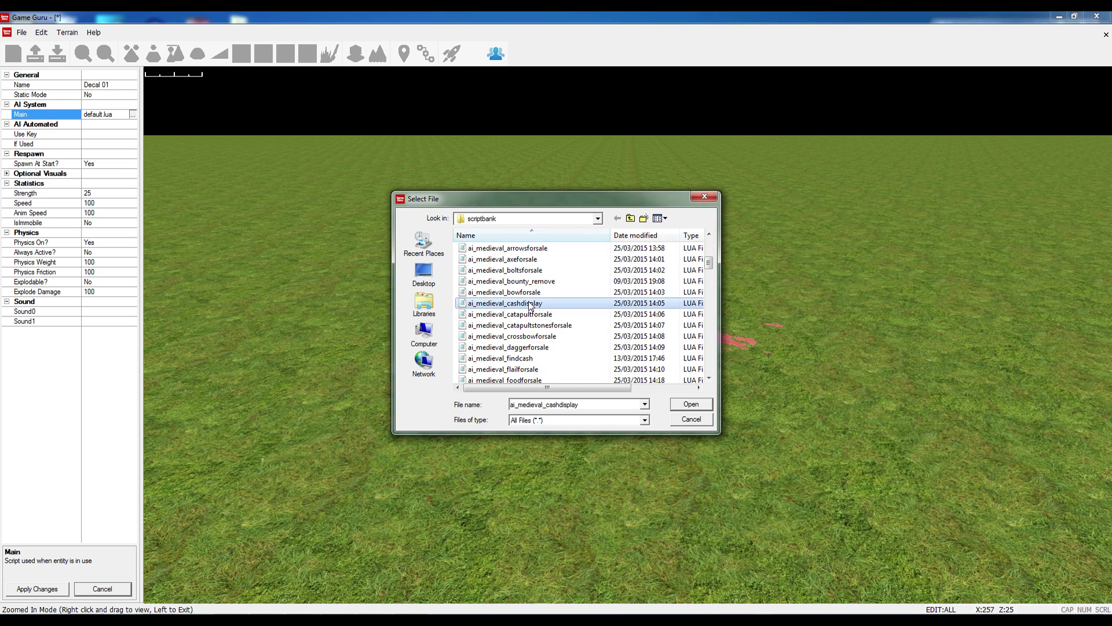
click(698, 403)
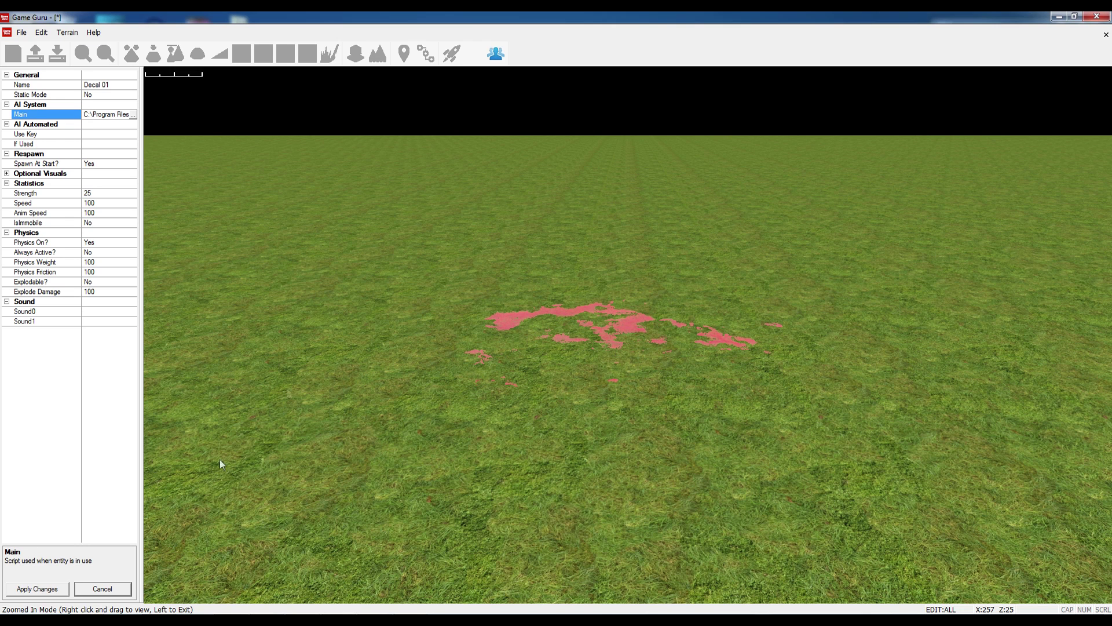
click(44, 589)
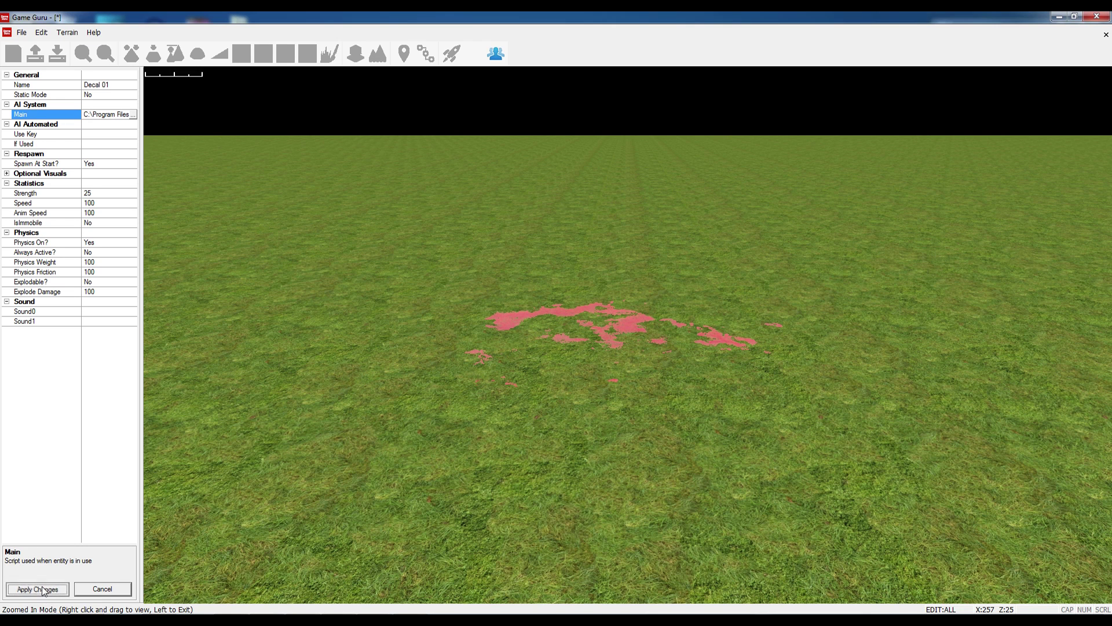
Place a Player Start marker just south of the decal.
click(692, 336)
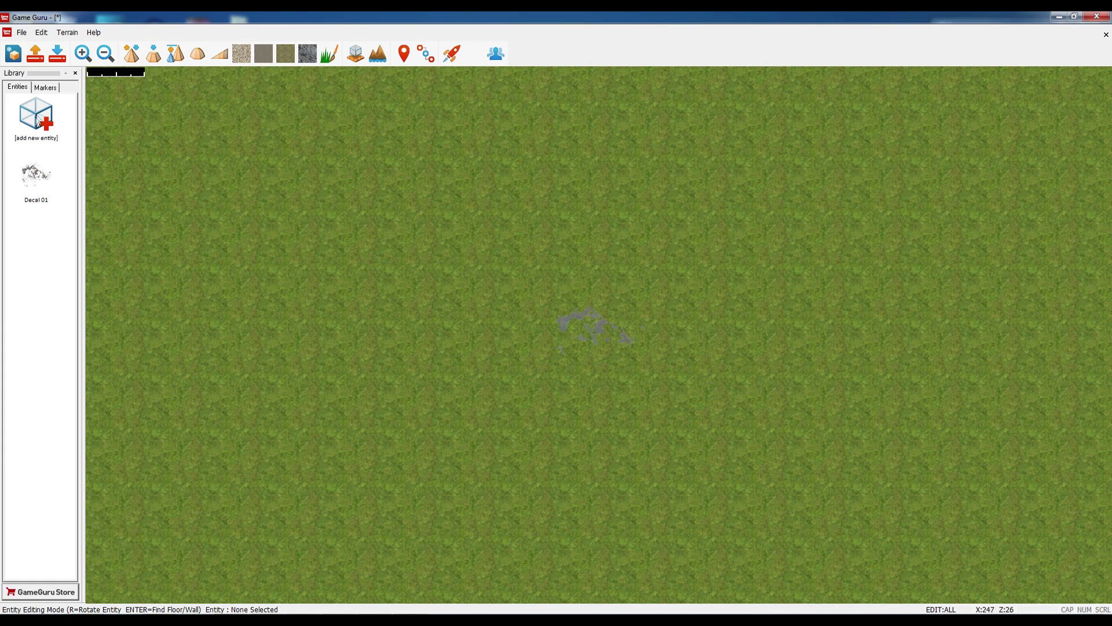
click(46, 88)
click(36, 119)
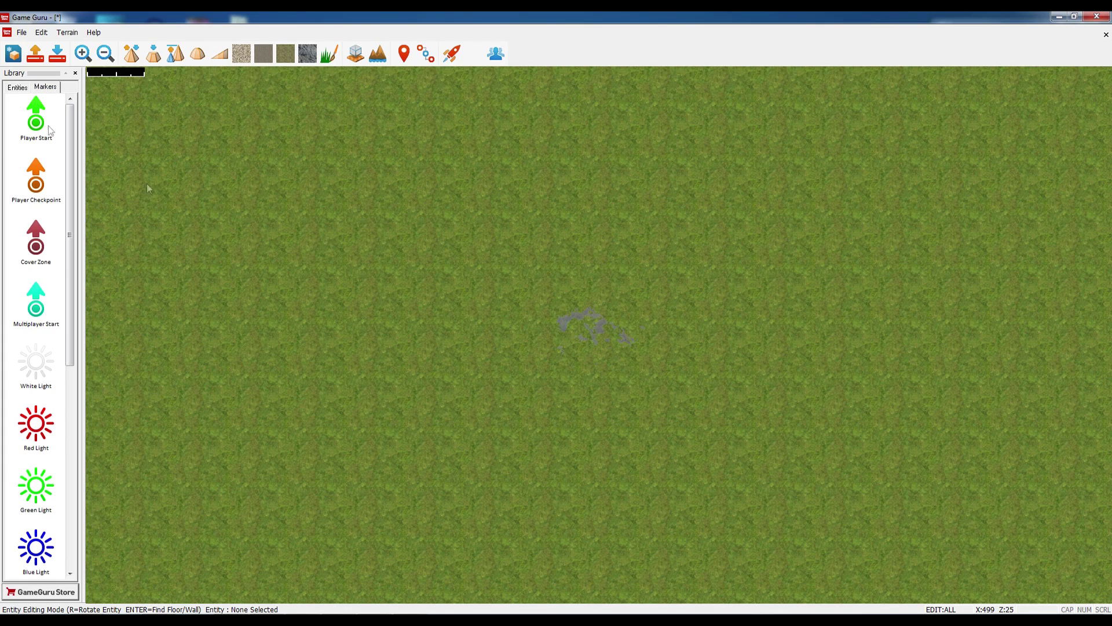
click(574, 469)
right_click(545, 478)
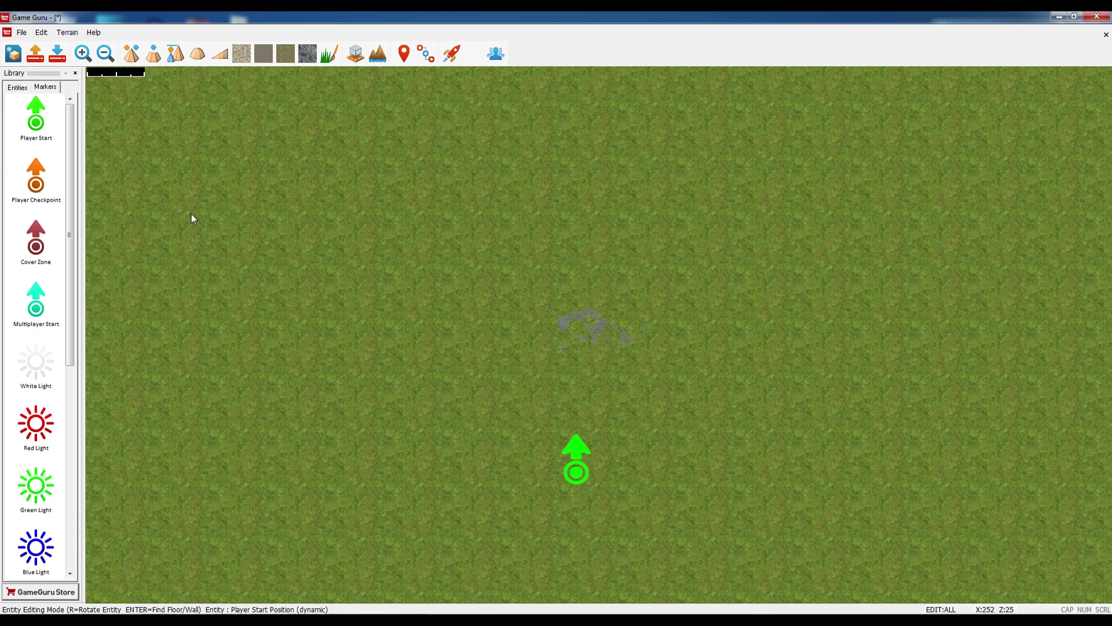
Add the Medieval Barrel (01) and place it toward the upper left of the map.
click(17, 87)
click(37, 119)
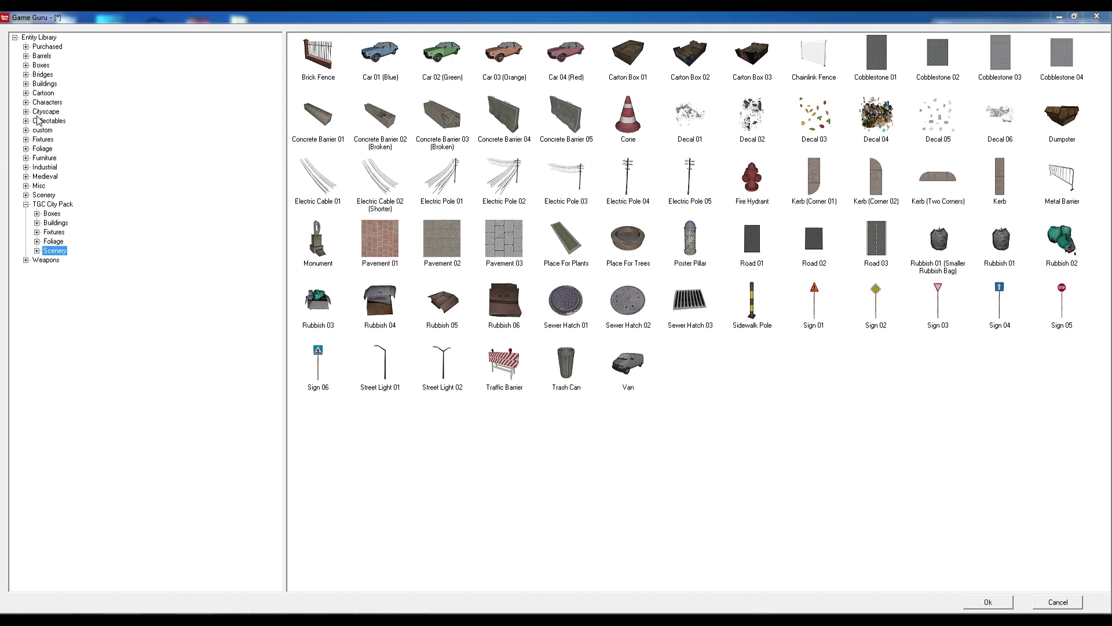
click(25, 204)
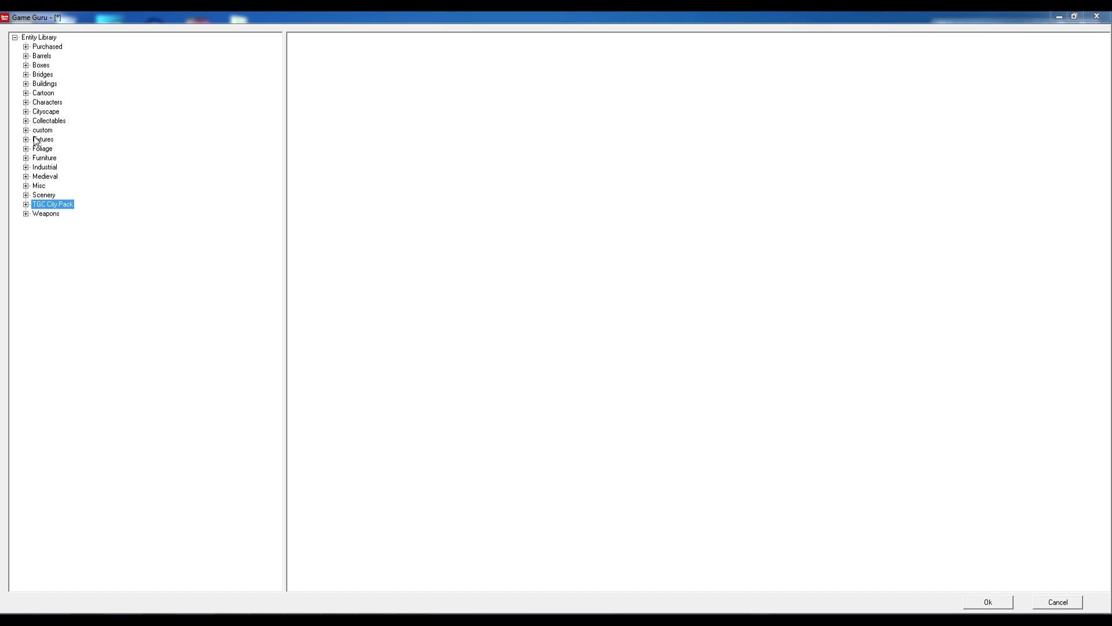
click(25, 176)
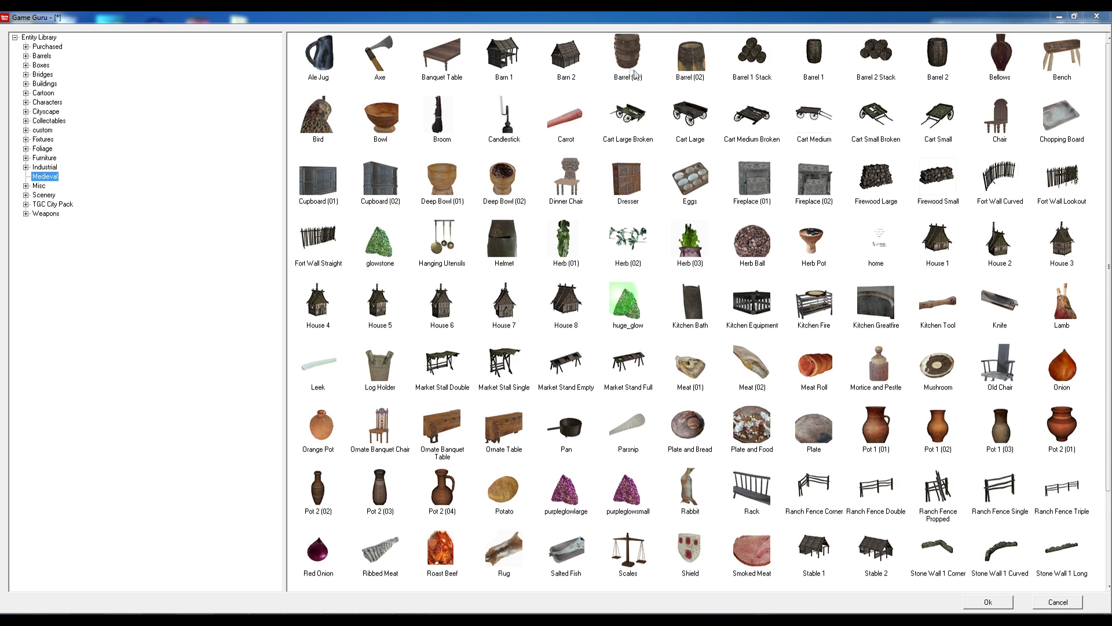
click(629, 64)
click(988, 602)
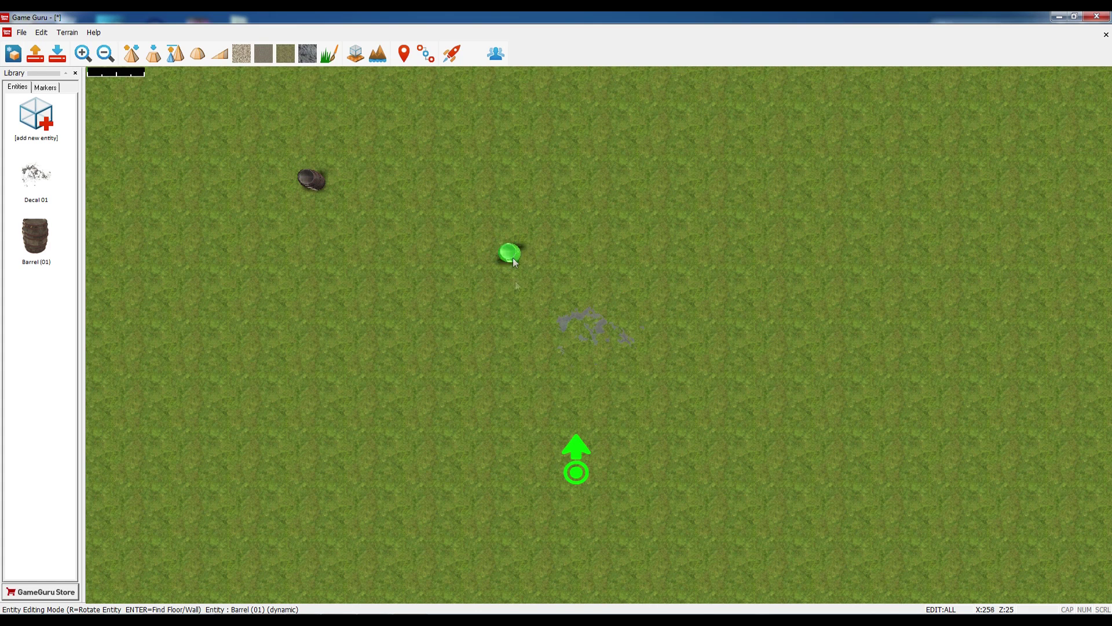
right_click(655, 222)
Set Barrel (01)'s IsImmobile property to Yes.
click(311, 180)
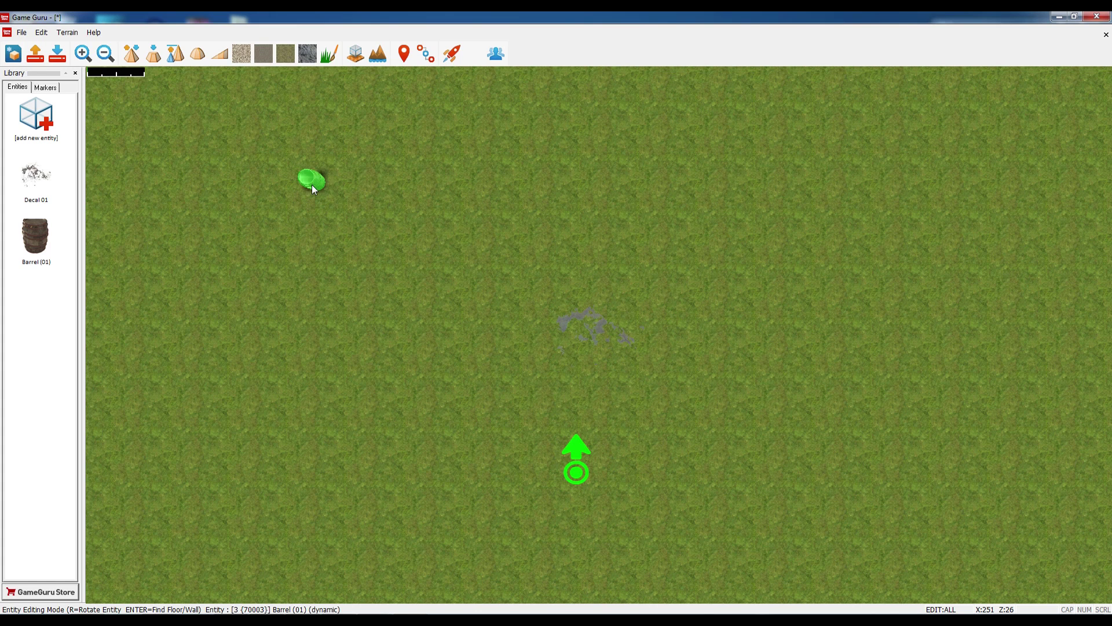
click(314, 180)
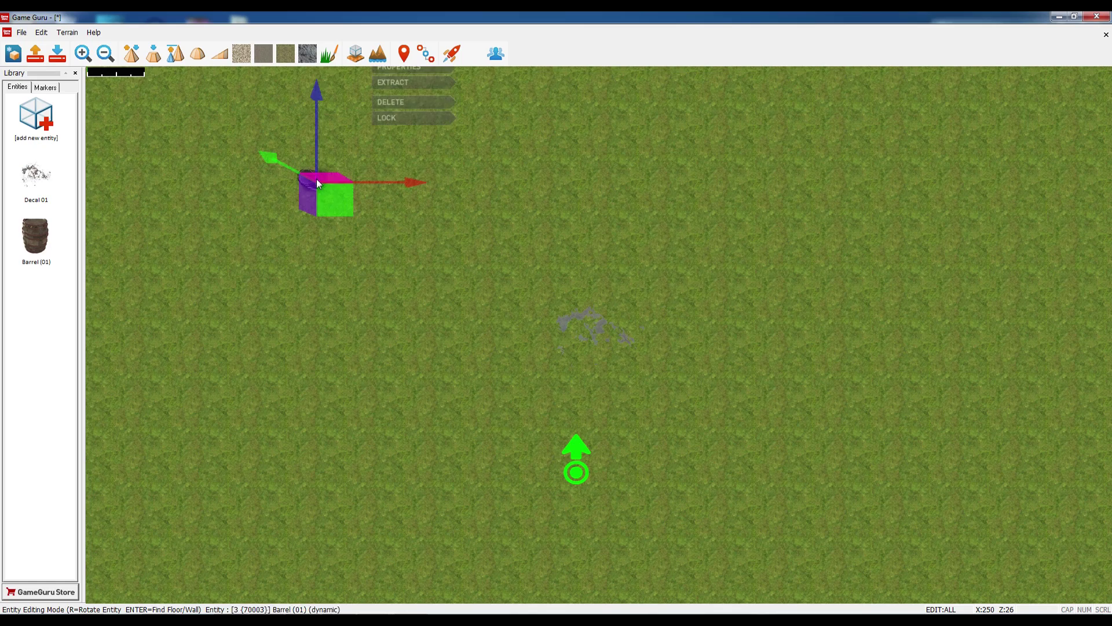
click(433, 264)
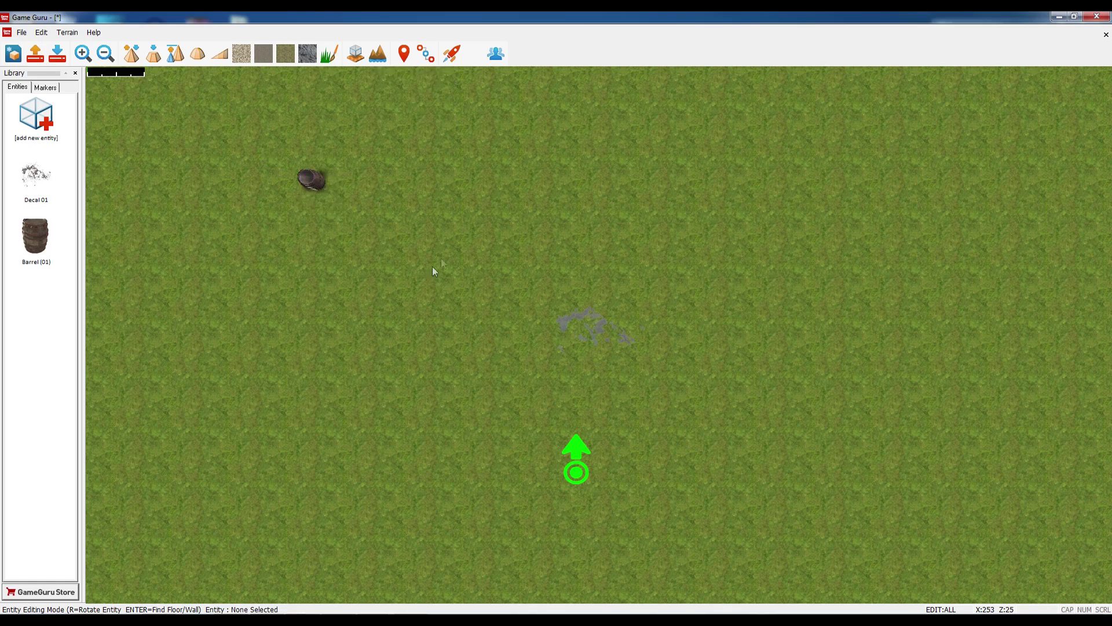
key(w)
key(a)
click(525, 322)
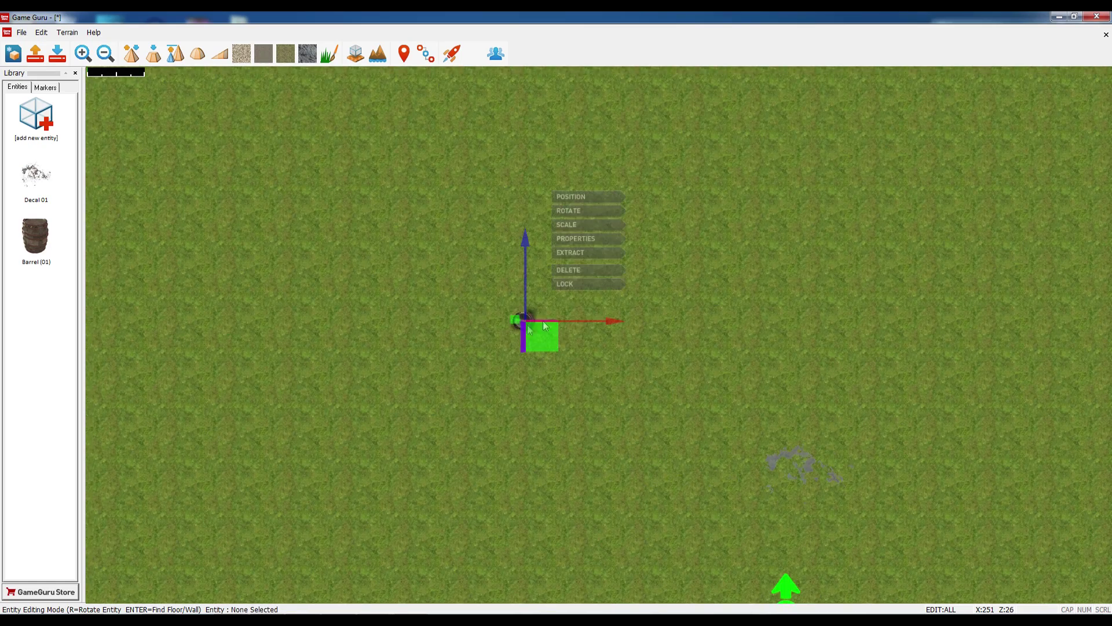
click(575, 238)
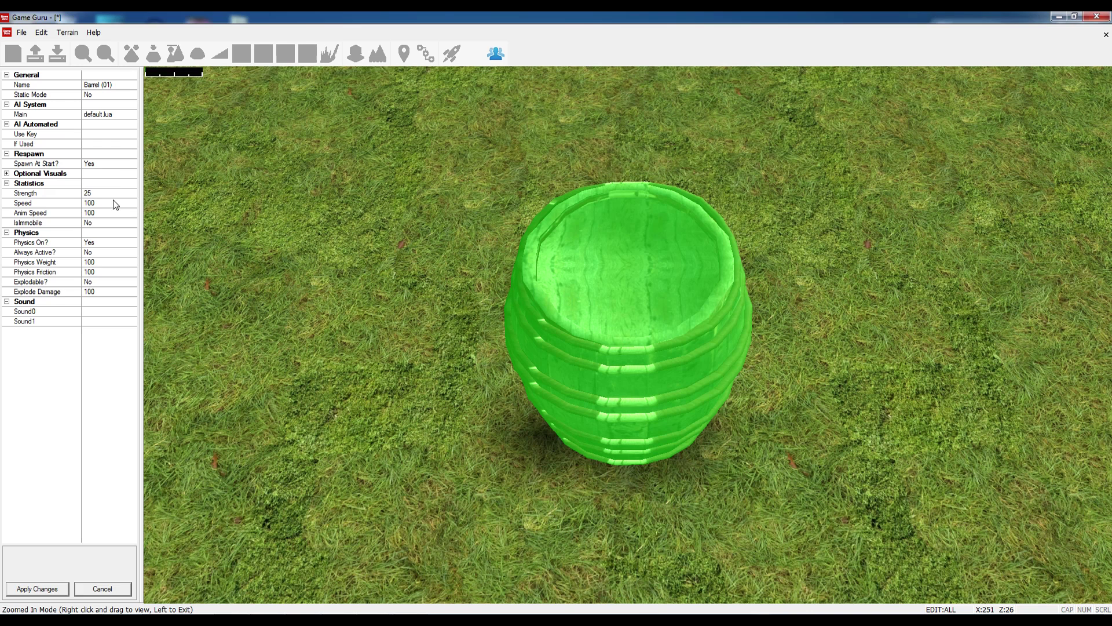
click(137, 224)
click(110, 238)
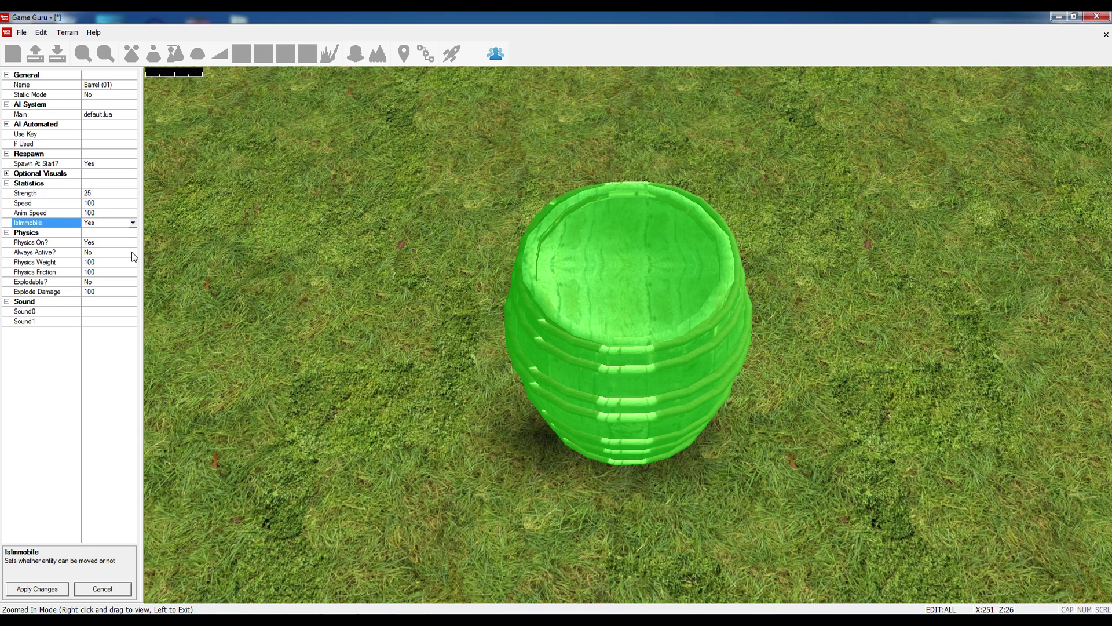
Replace the barrel's default.lua Main script with ai_medieval_merchantsetup2.
click(134, 116)
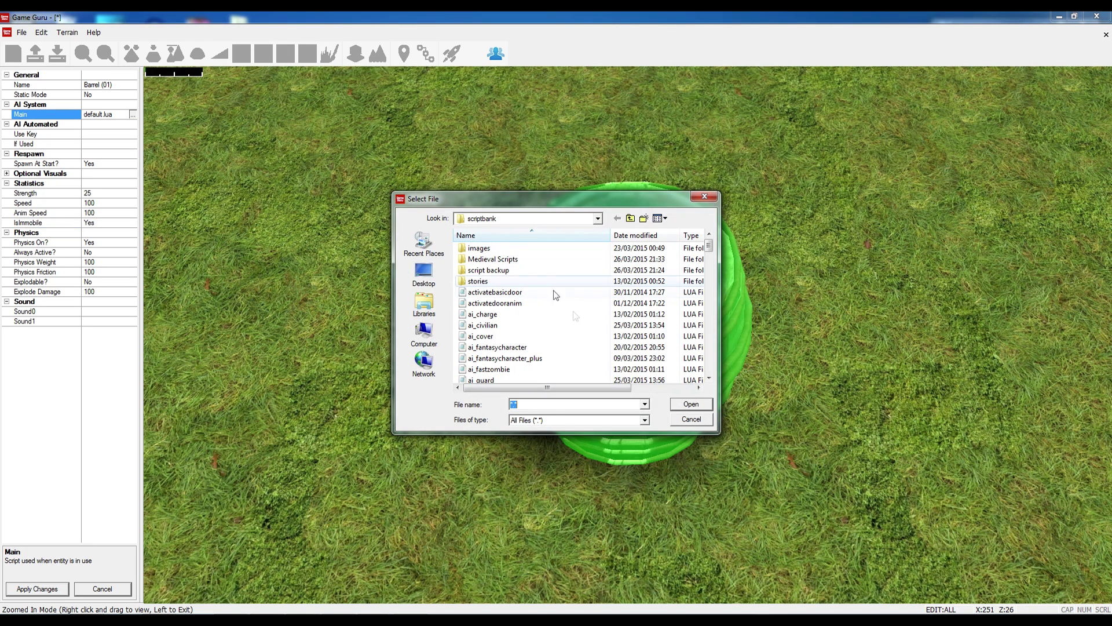
click(528, 349)
scroll(538, 348, down, 2)
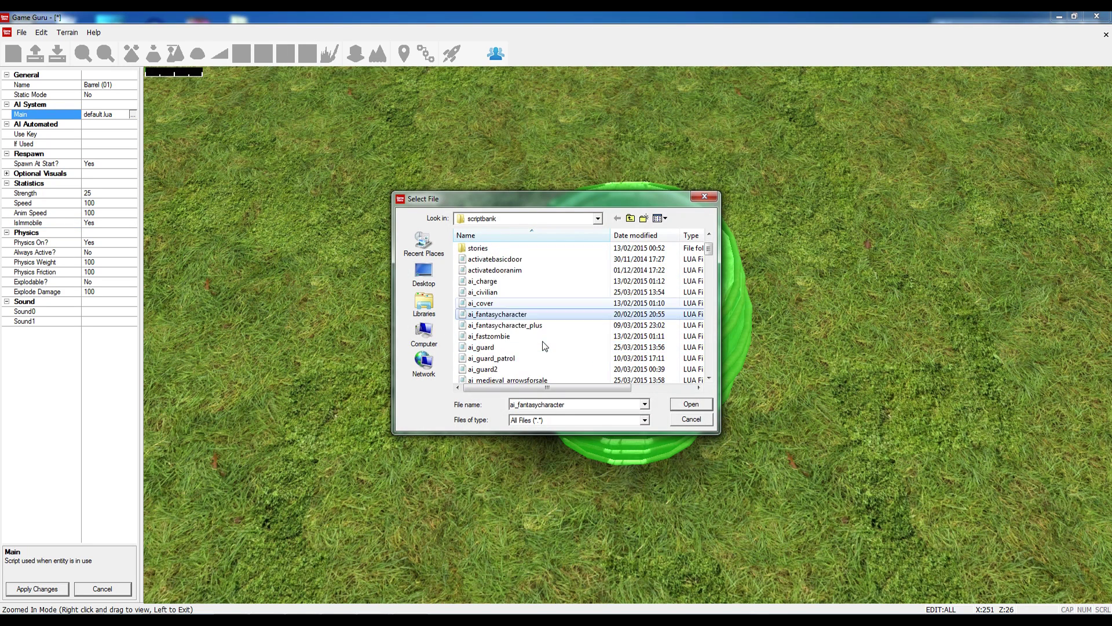
scroll(524, 348, down, 2)
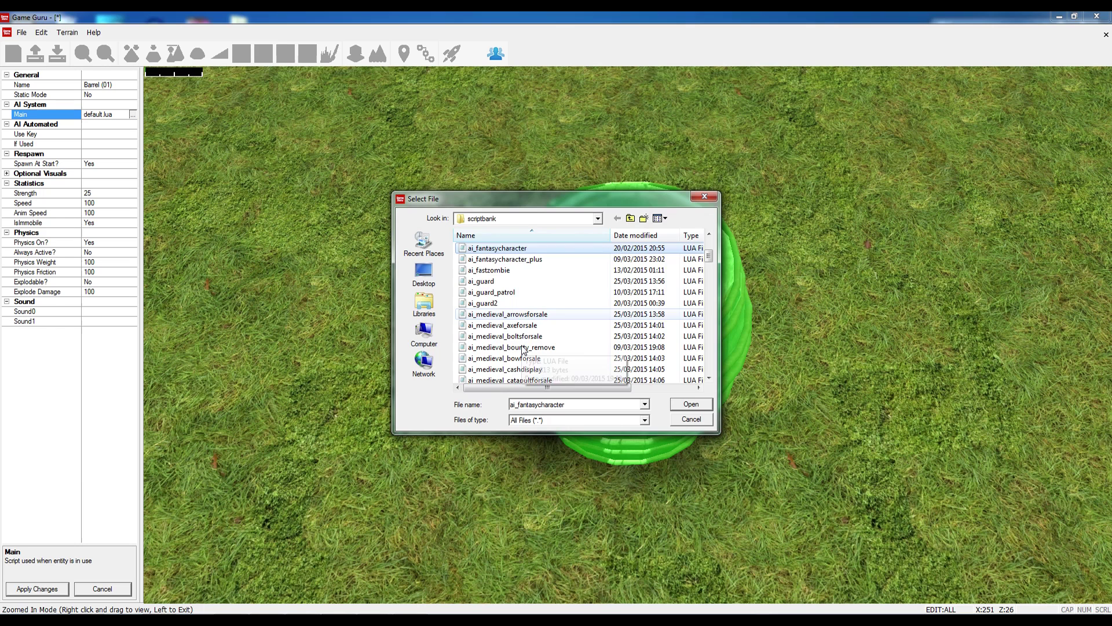
scroll(550, 347, down, 2)
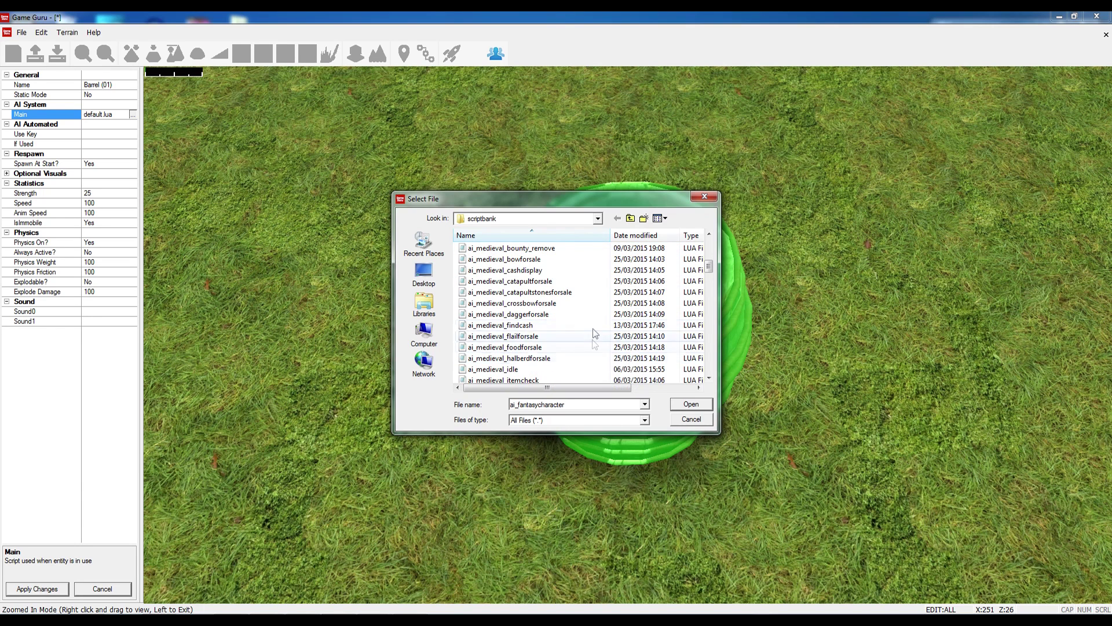
scroll(573, 339, down, 4)
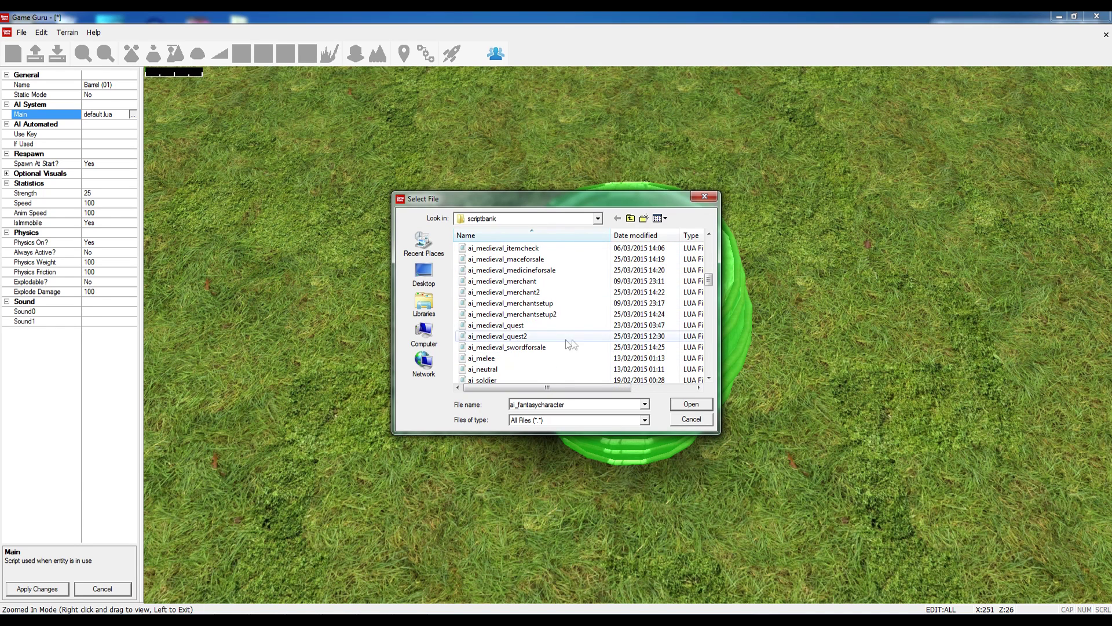
click(538, 320)
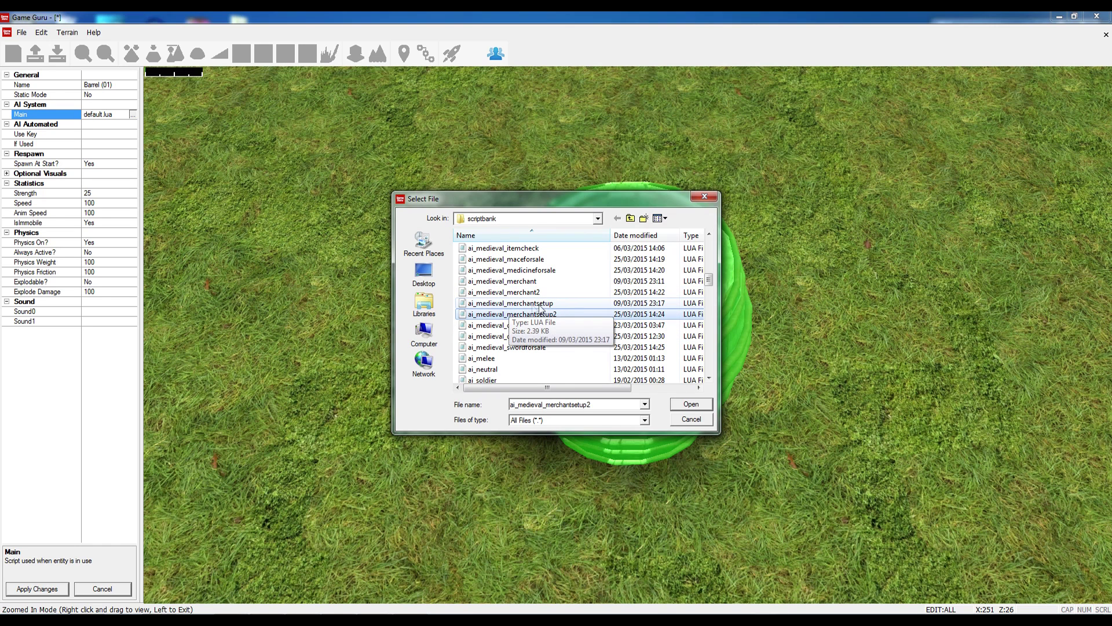
double_click(564, 308)
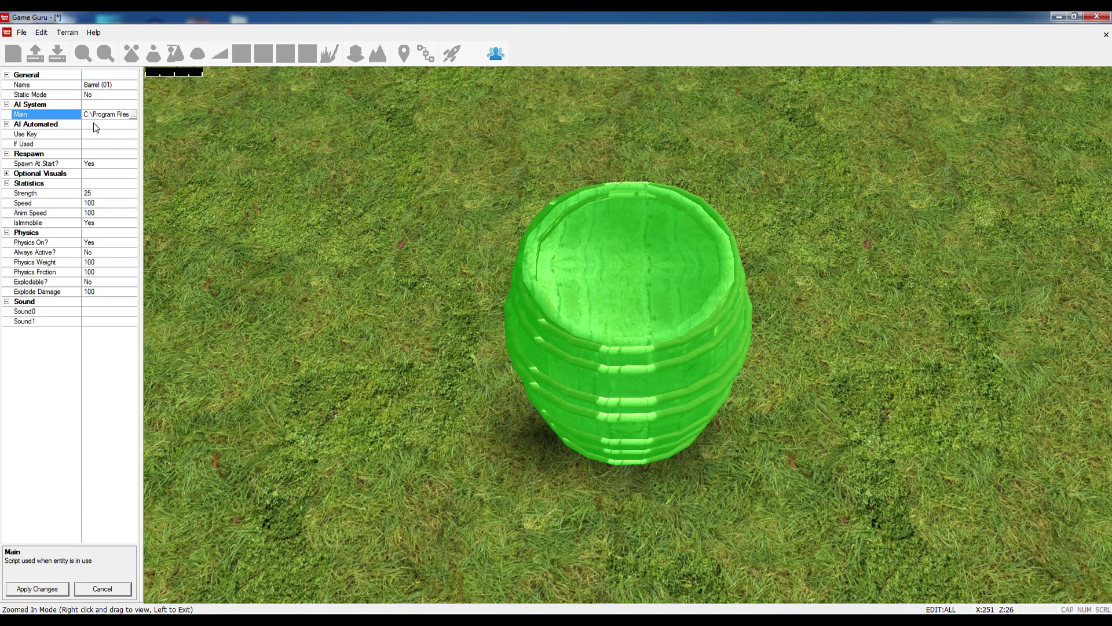
Apply the barrel's changes and add the unarmed Barbarian 2 from Medieval Characters.
click(37, 588)
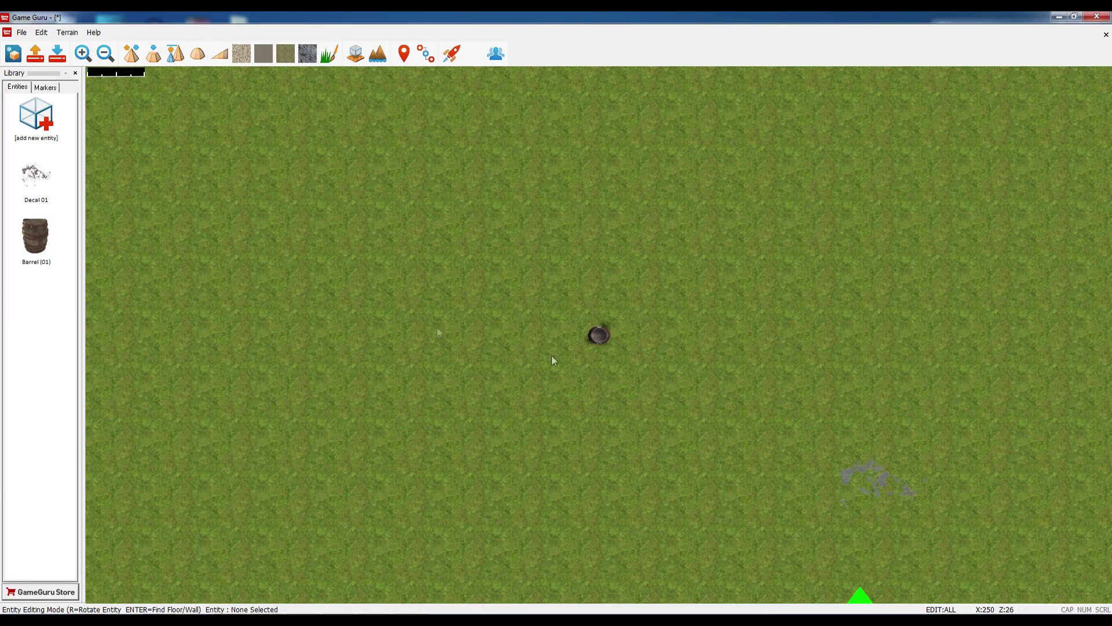
click(52, 137)
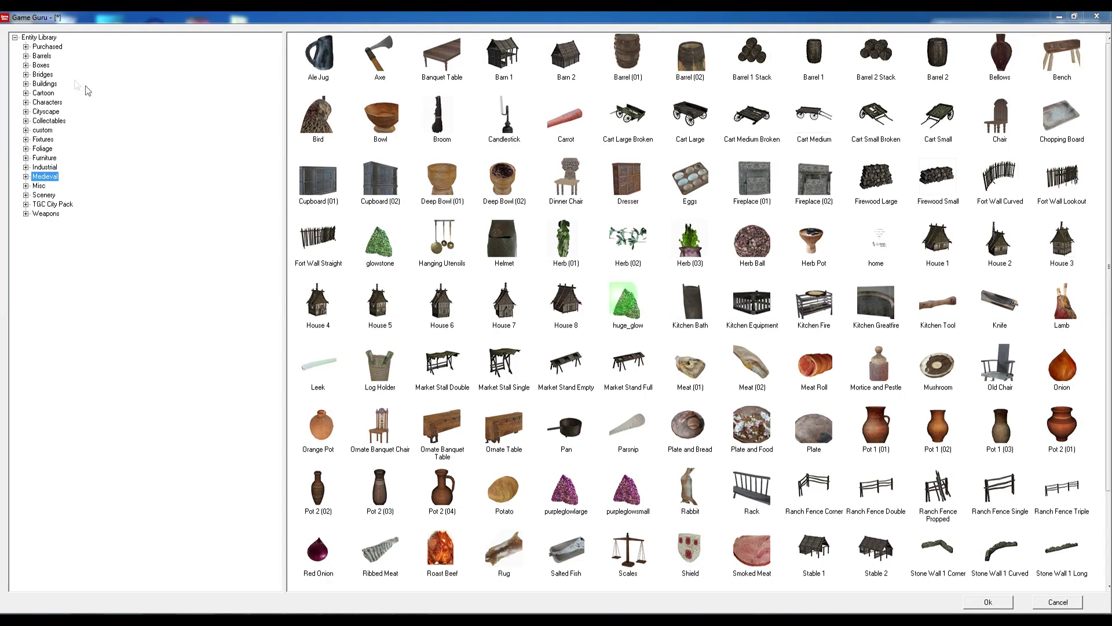
click(26, 47)
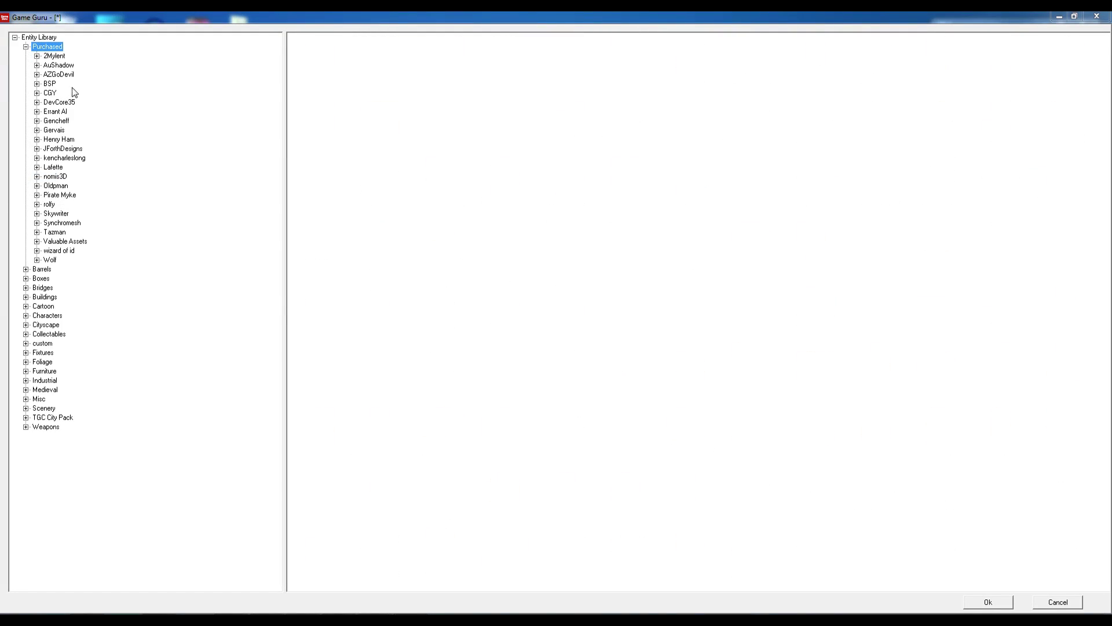
click(25, 47)
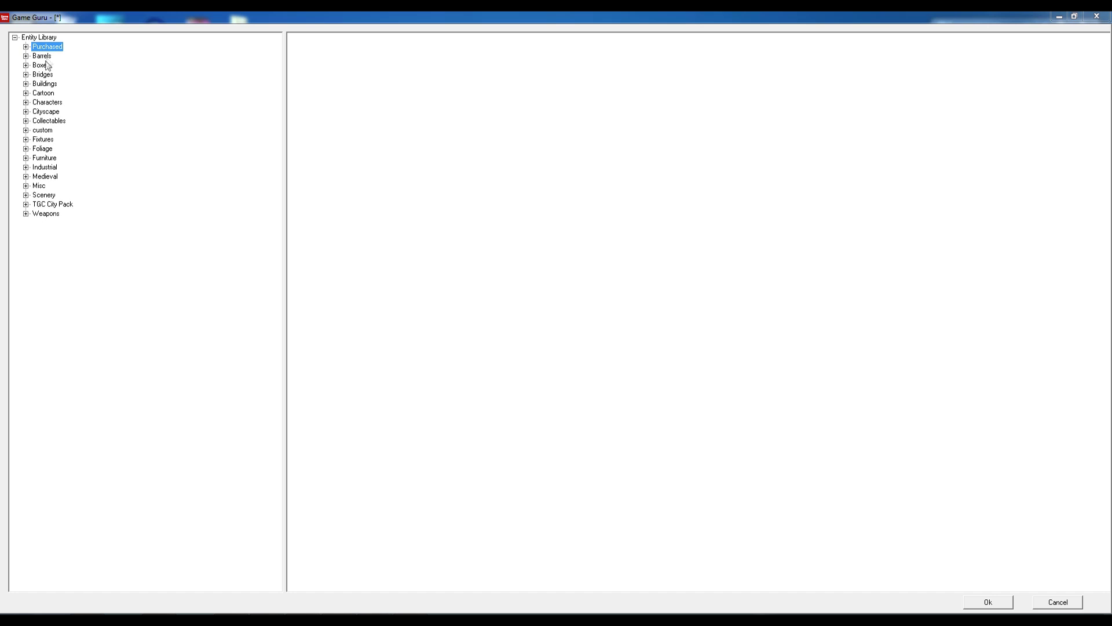
click(25, 102)
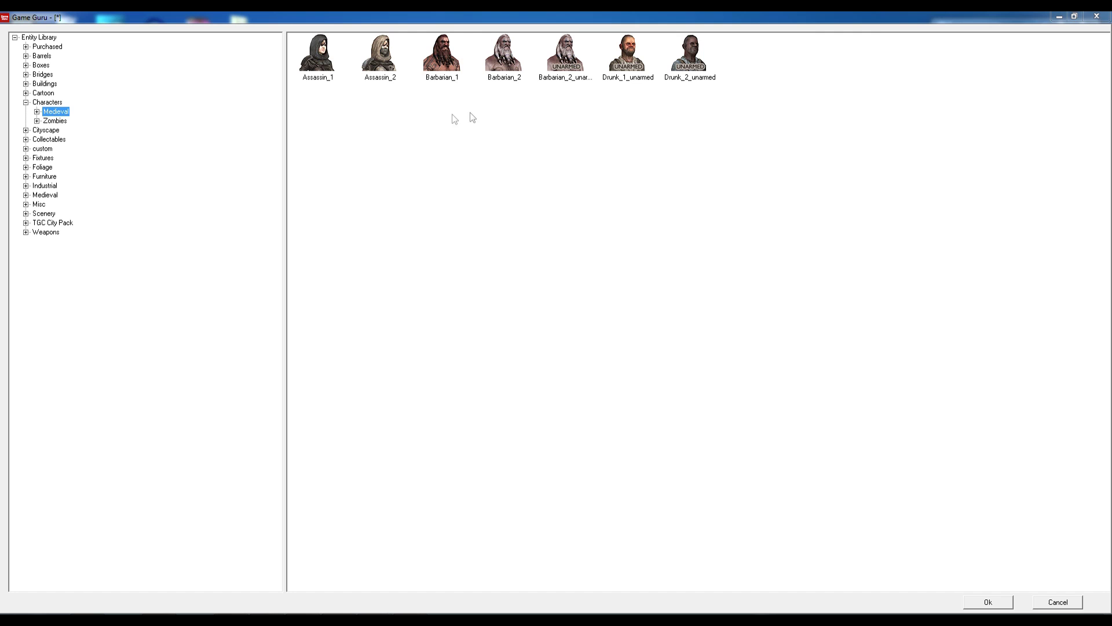
click(440, 80)
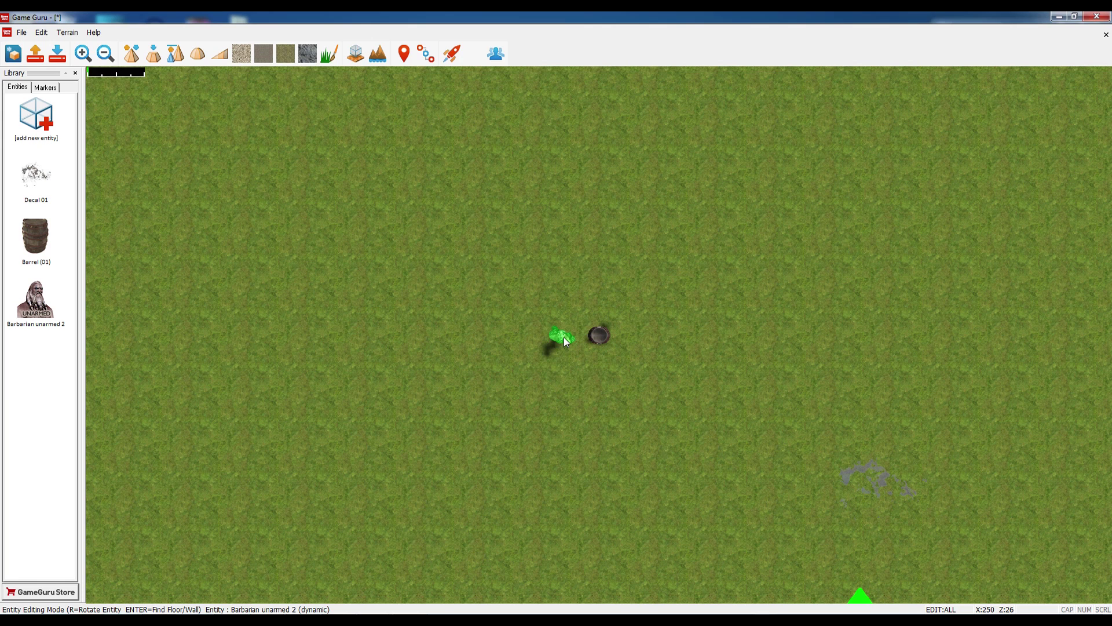
Place the rotated barbarian beside the barrel with ai_medieval_merchant2 as its Main script.
key(r)
key(r)
key(r)
click(572, 335)
click(570, 335)
click(638, 253)
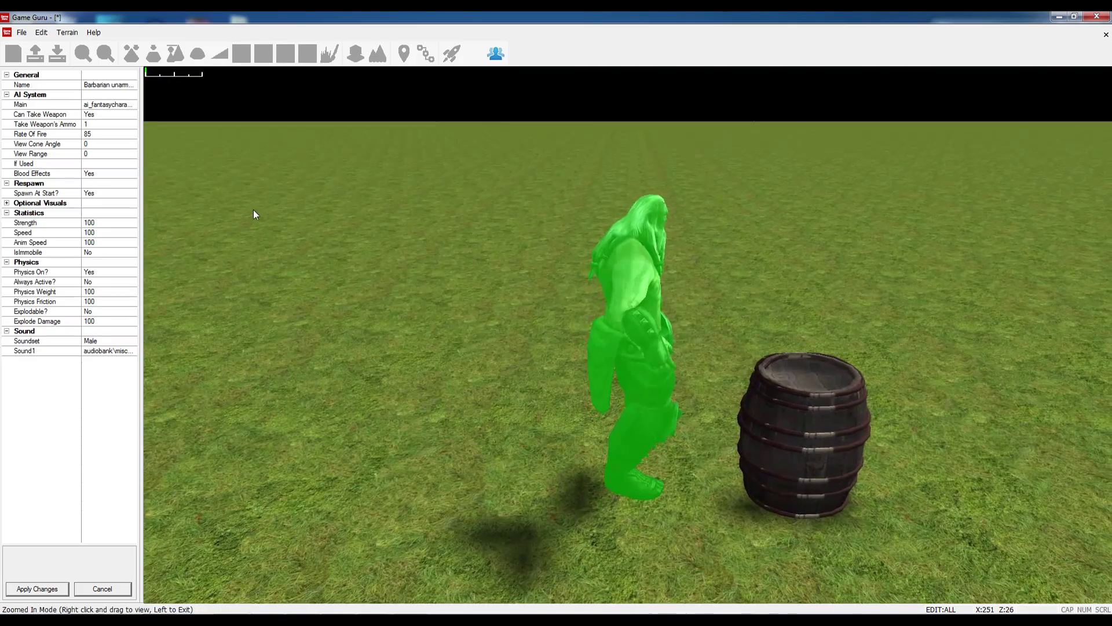
click(133, 105)
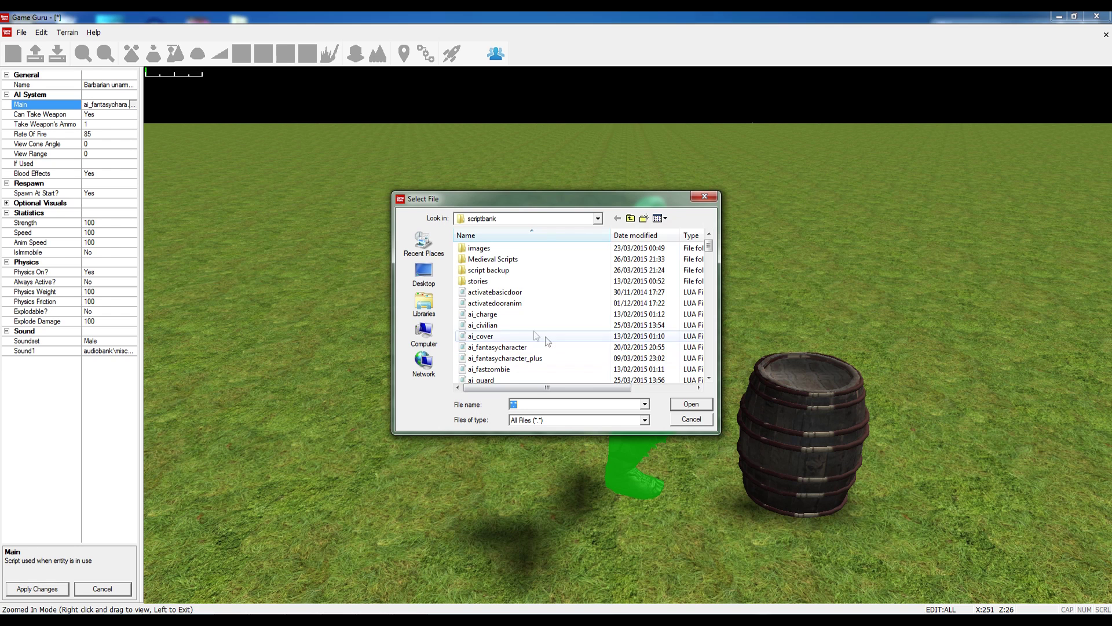
click(521, 347)
scroll(520, 355, down, 6)
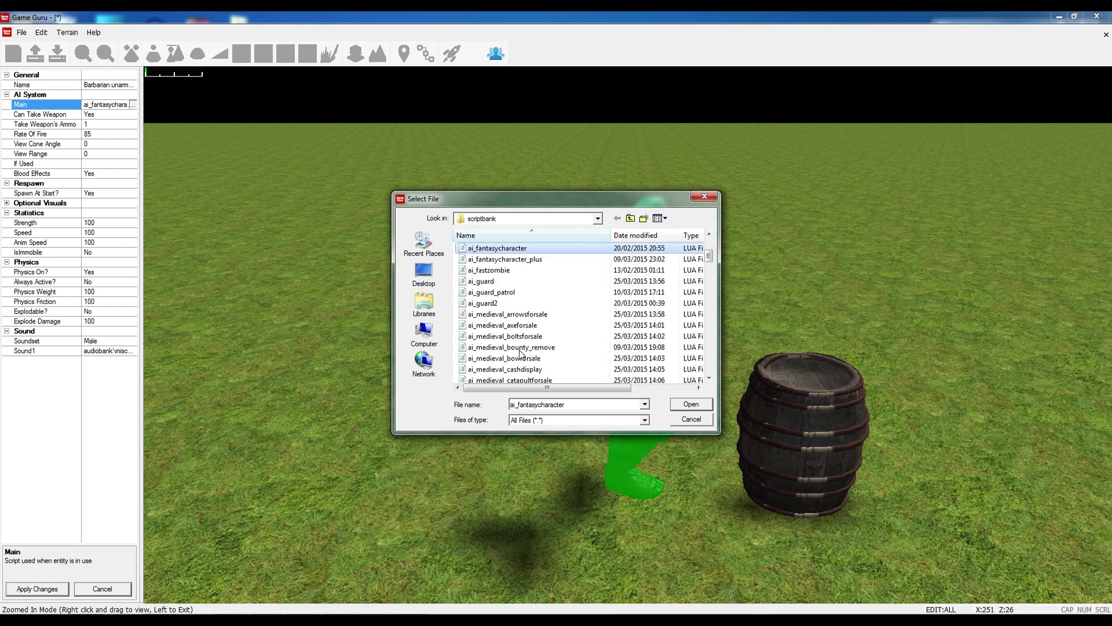
scroll(525, 357, down, 4)
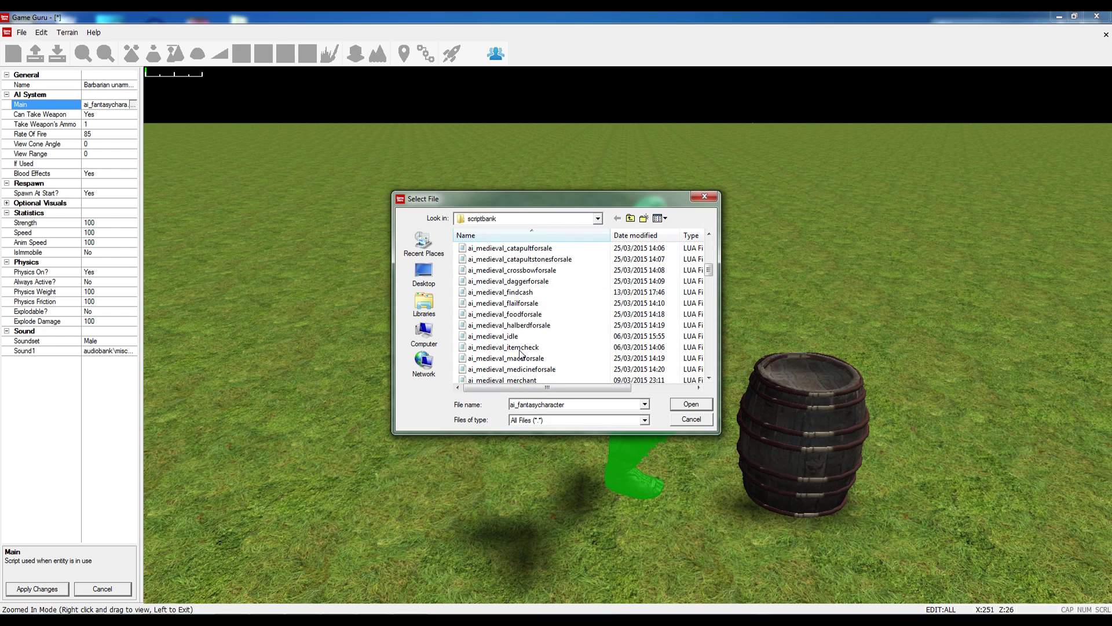
click(524, 325)
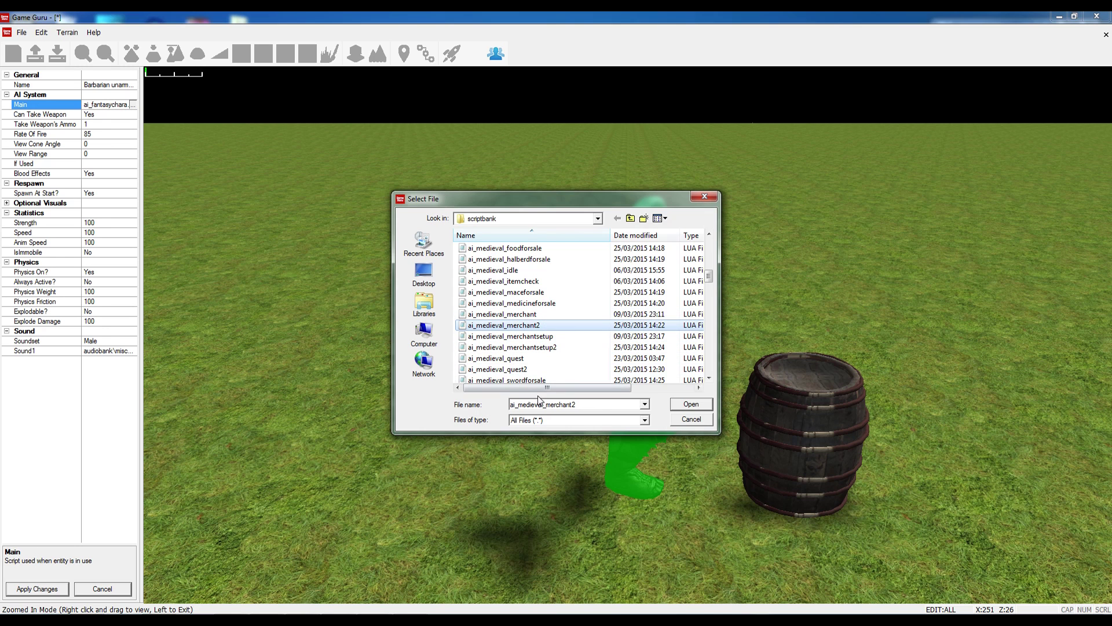
click(689, 404)
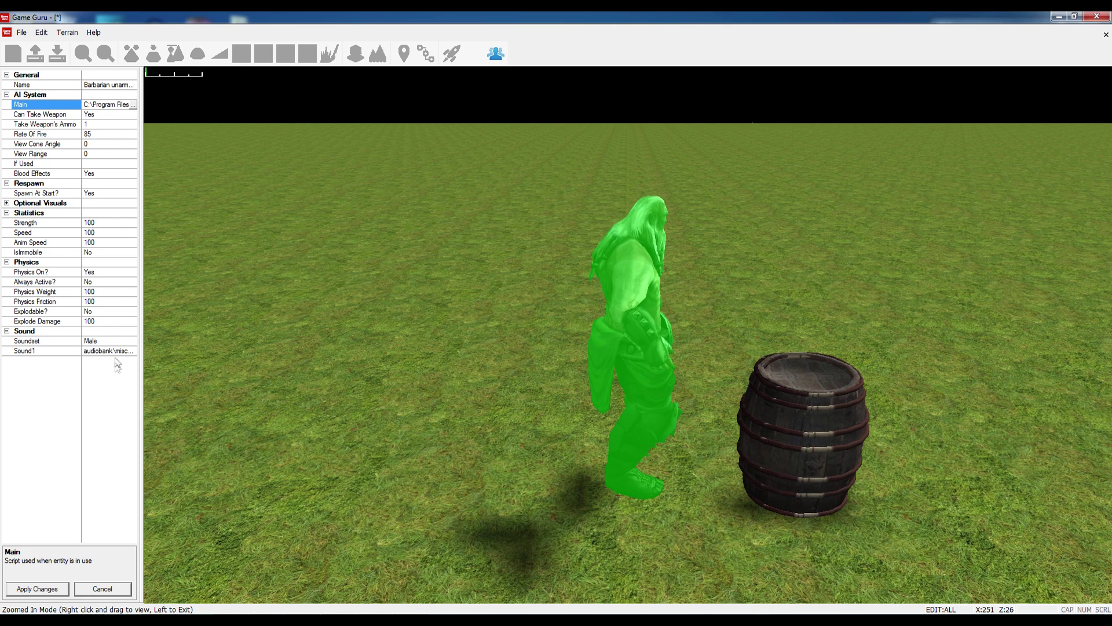
Set the barbarian's Always Active? to Yes and apply the changes.
click(131, 282)
click(133, 281)
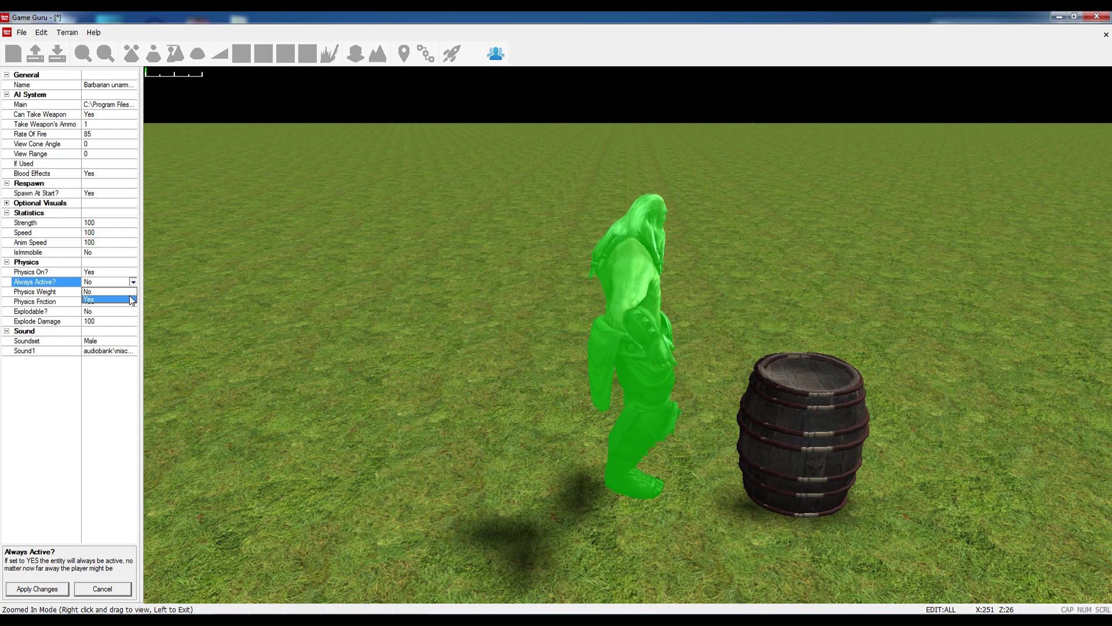
click(129, 298)
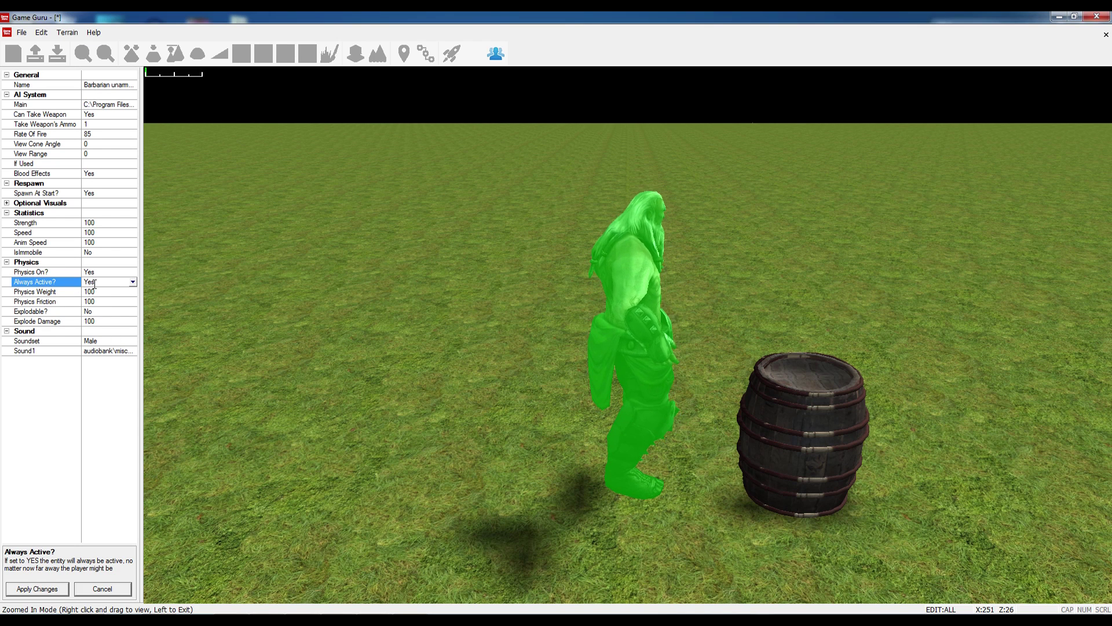
click(39, 589)
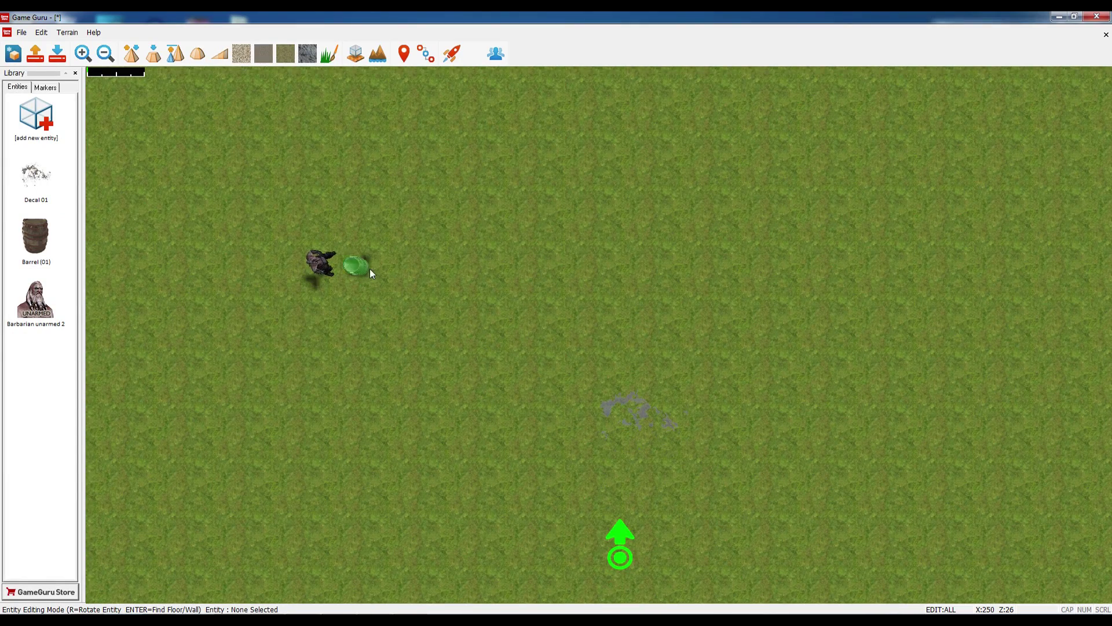
Return to the top-down map view and browse the Weapons category of the entity library.
right_drag(402, 282, 616, 343)
scroll(572, 333, up, 5)
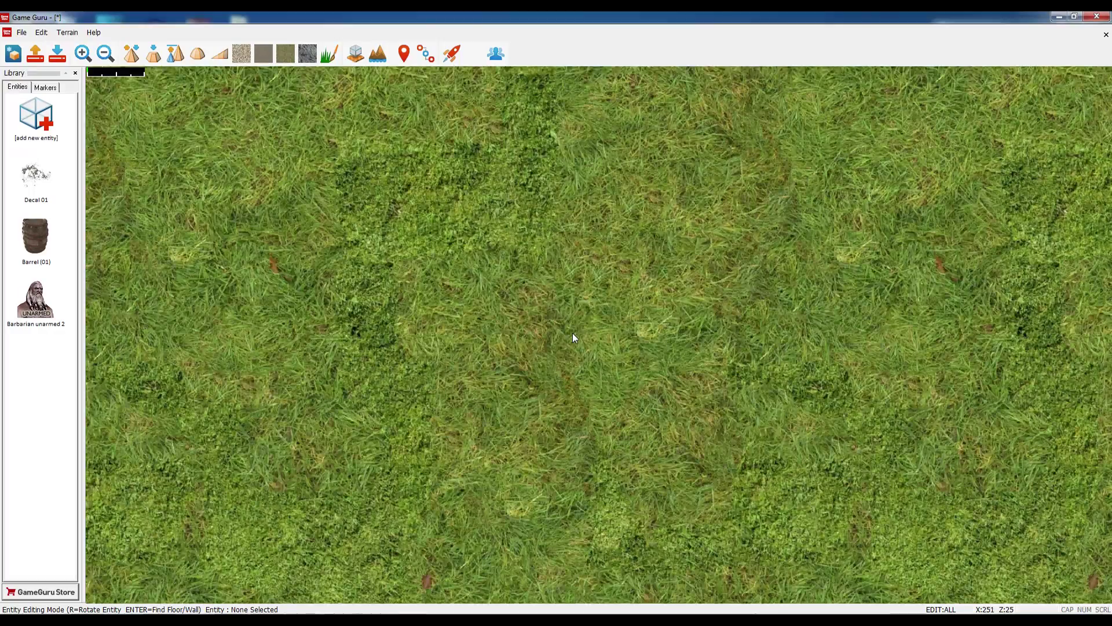
key(Up)
key(Left)
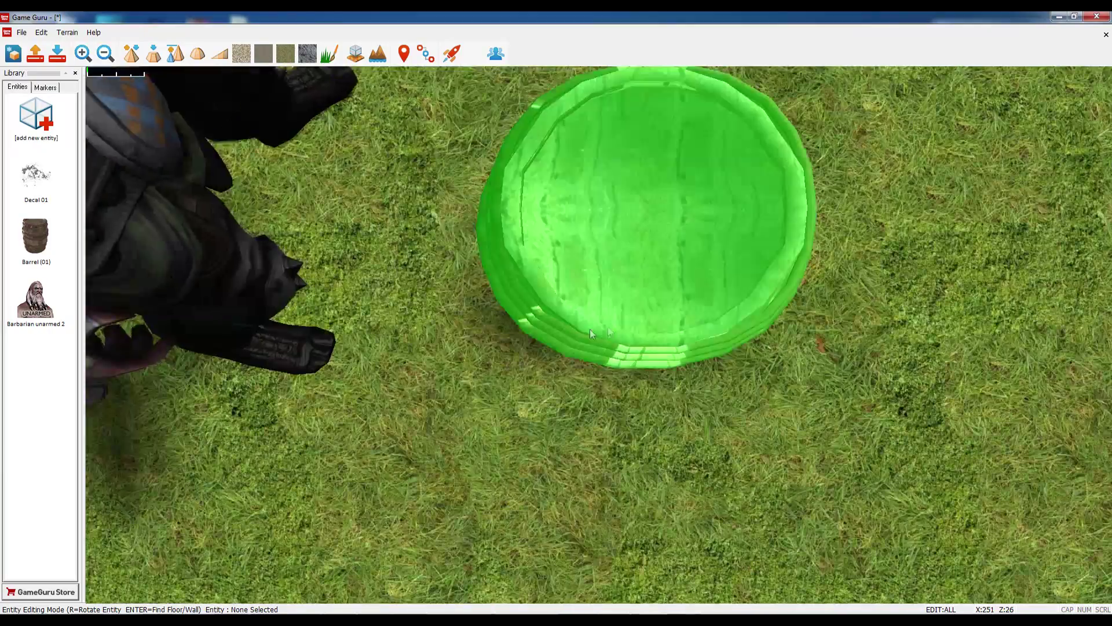
scroll(589, 333, down, 5)
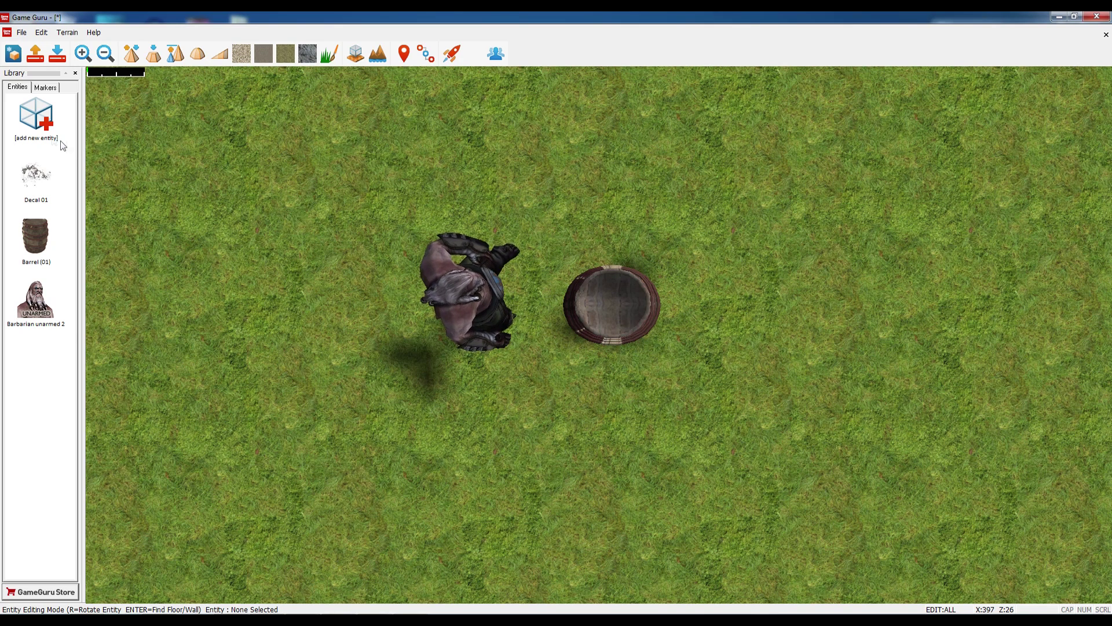
click(36, 120)
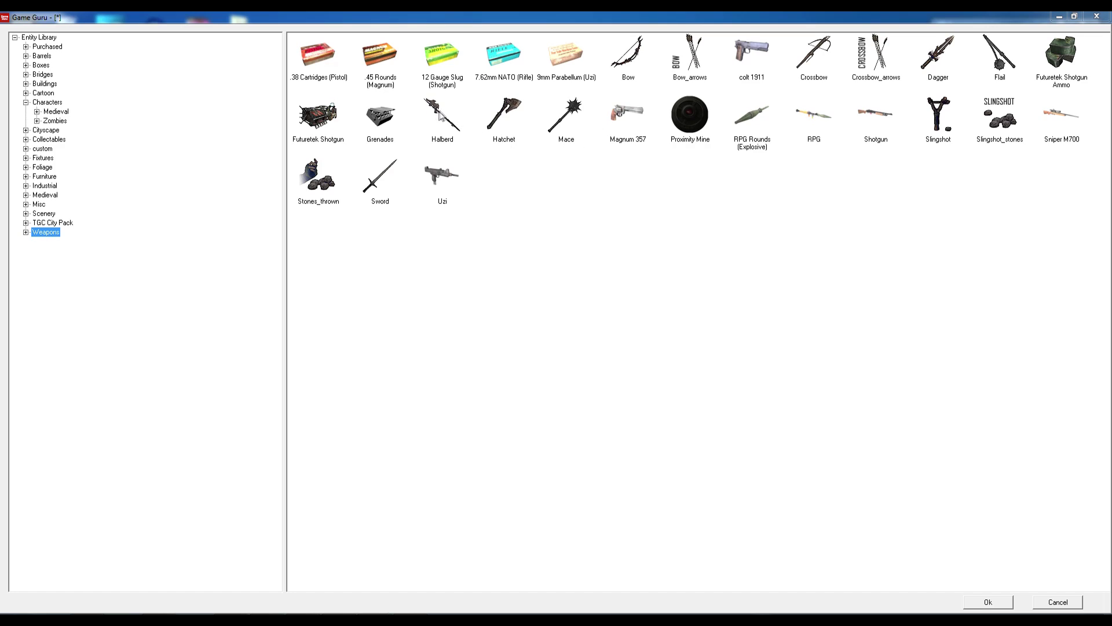
Add a Halberd and stand it upright inside the barrel, then select it.
click(451, 117)
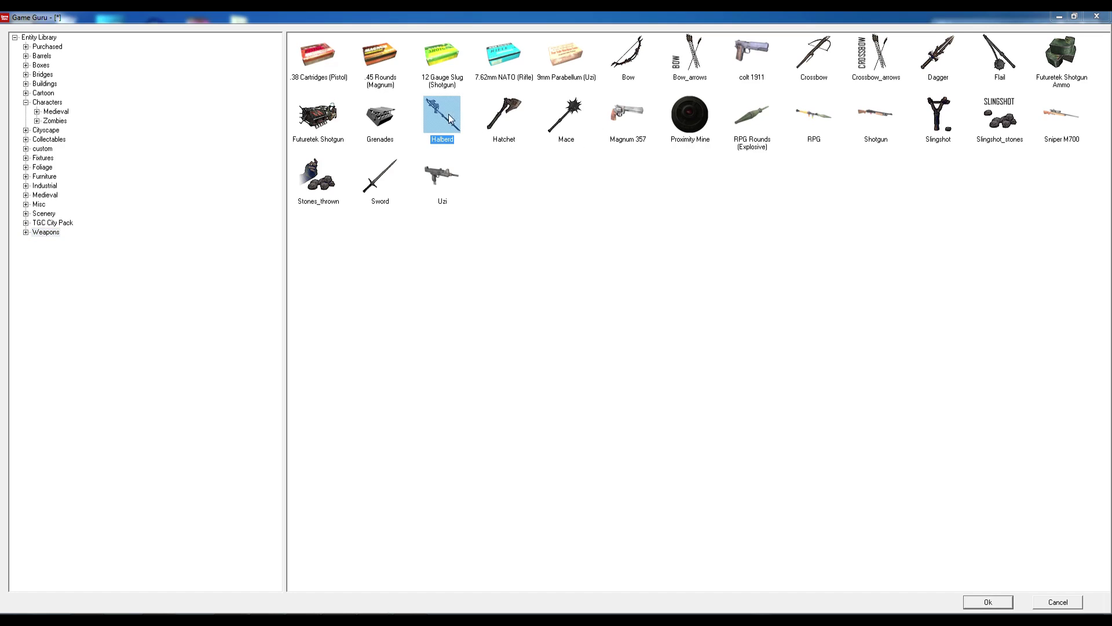
click(987, 602)
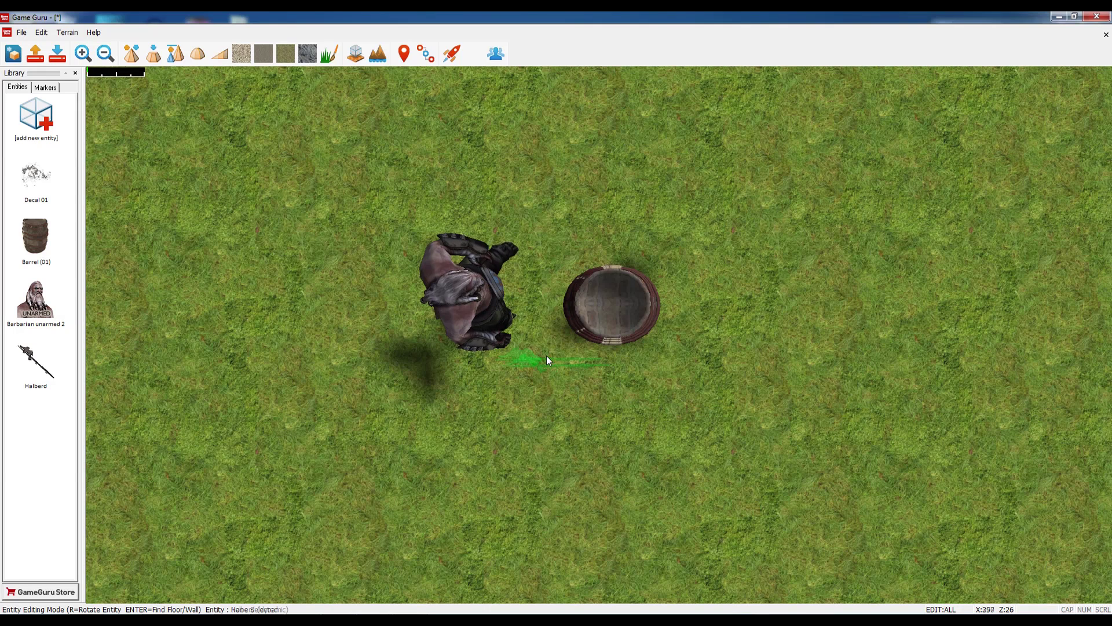
key(r)
click(616, 299)
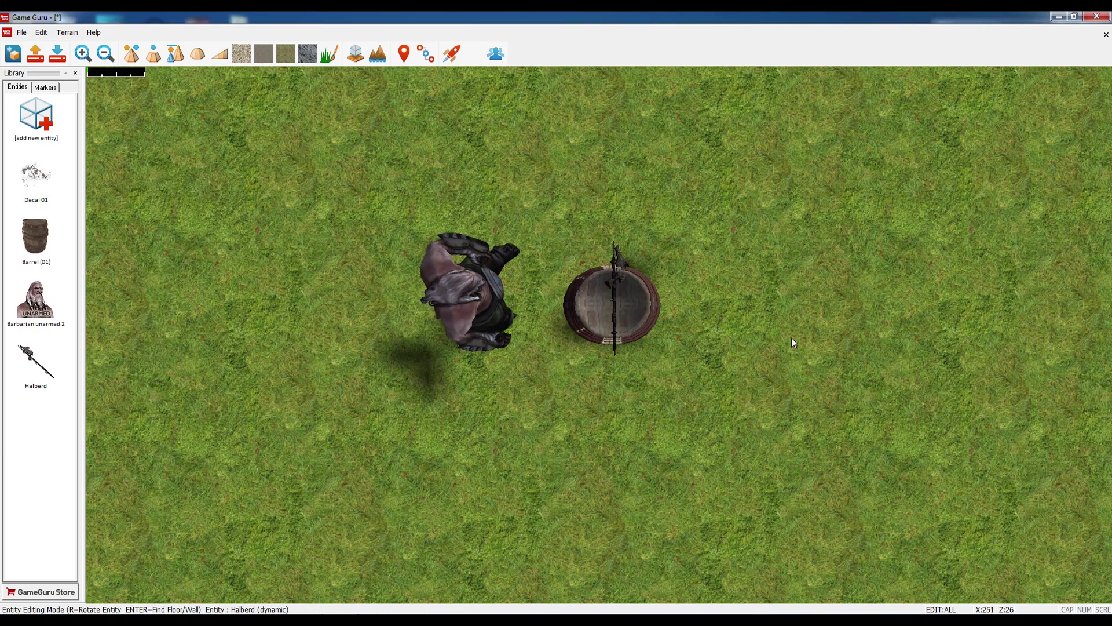
click(611, 284)
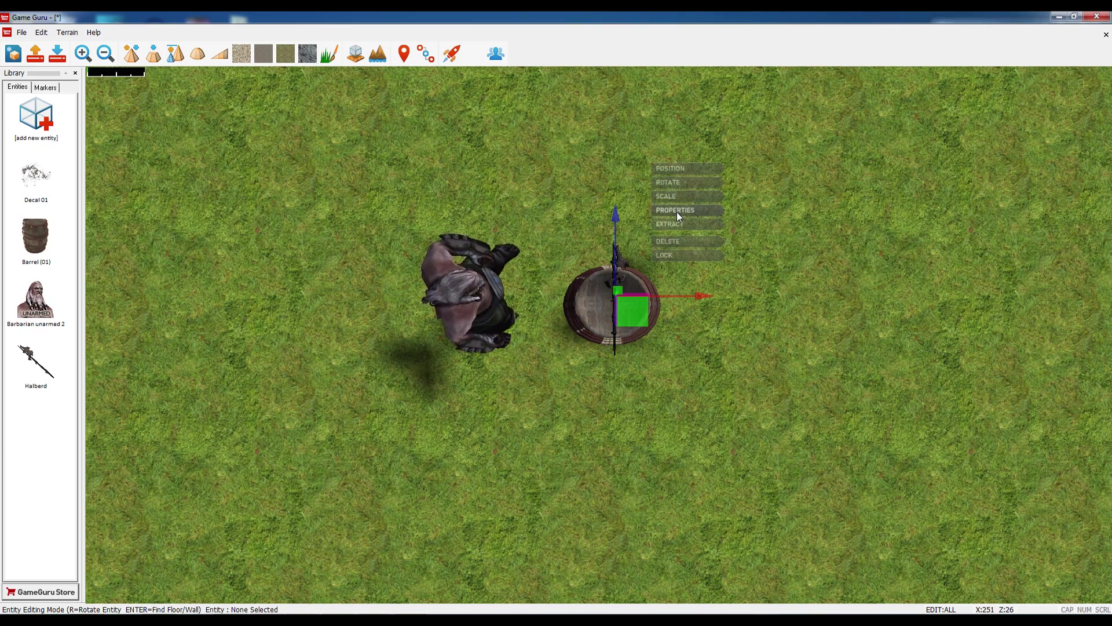
Replace the halberd's weapon.lua Main script with halberdforsale_medieval and apply the change.
click(677, 211)
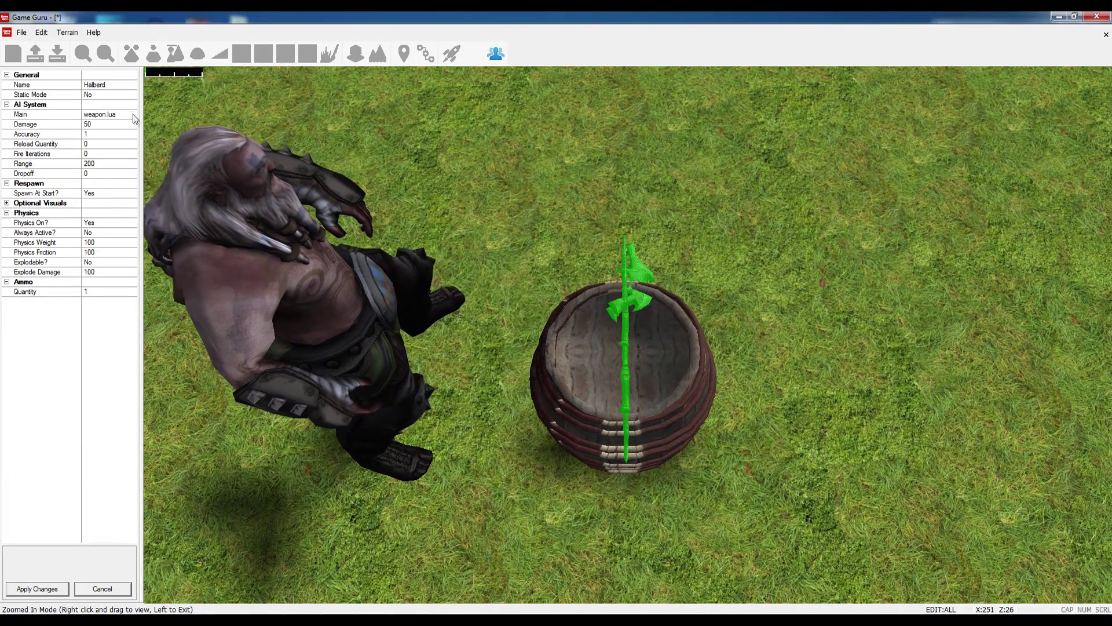
double_click(132, 115)
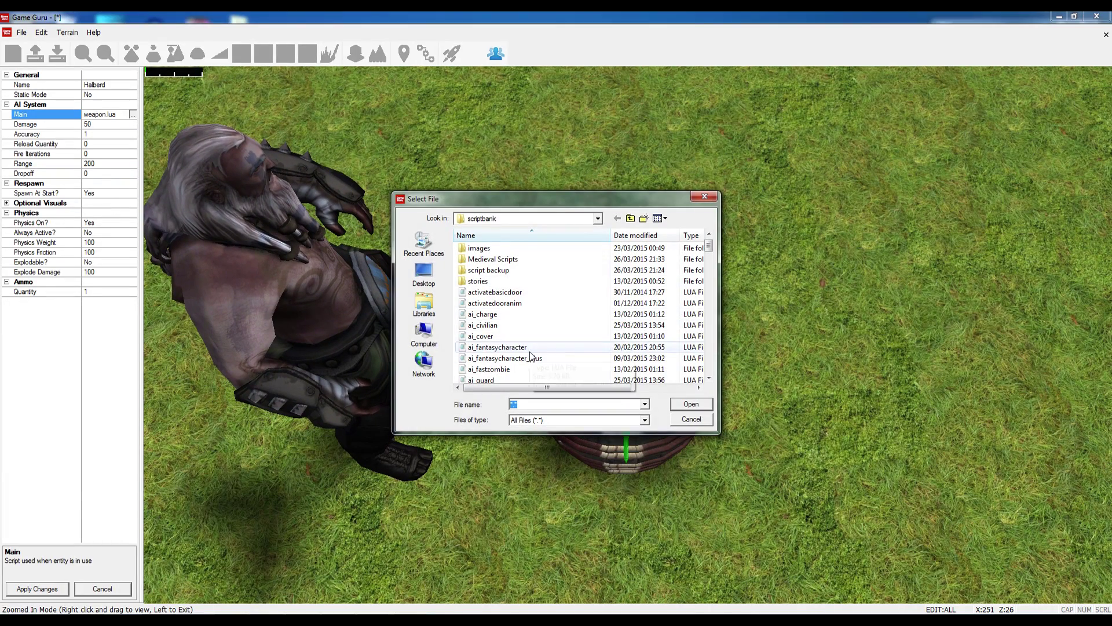
click(530, 349)
scroll(531, 355, down, 5)
click(523, 314)
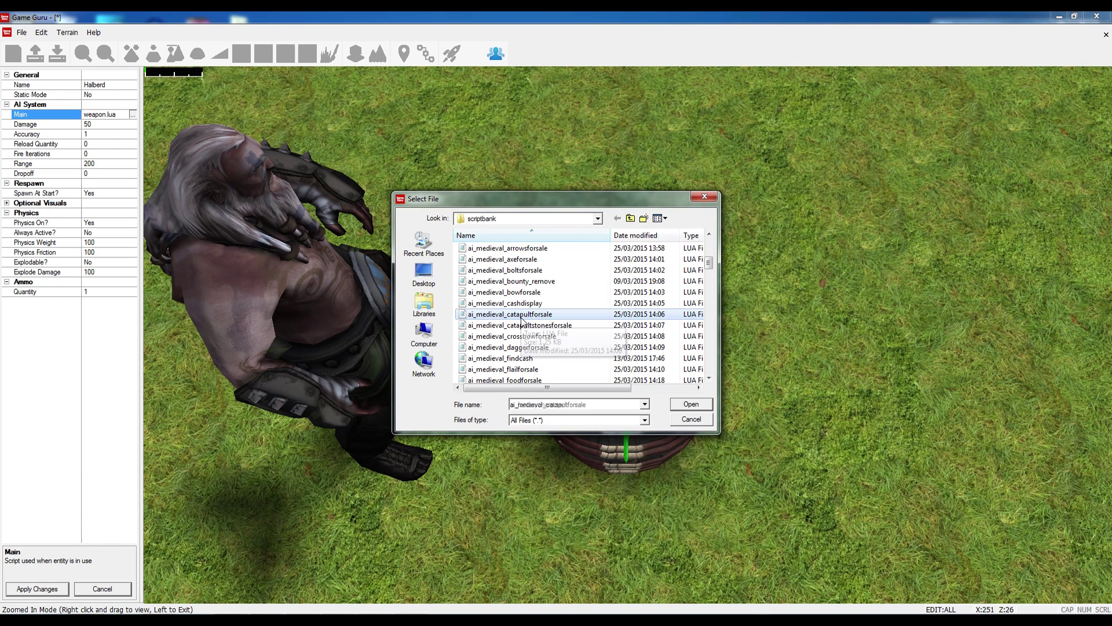
scroll(522, 319, down, 10)
scroll(522, 321, down, 4)
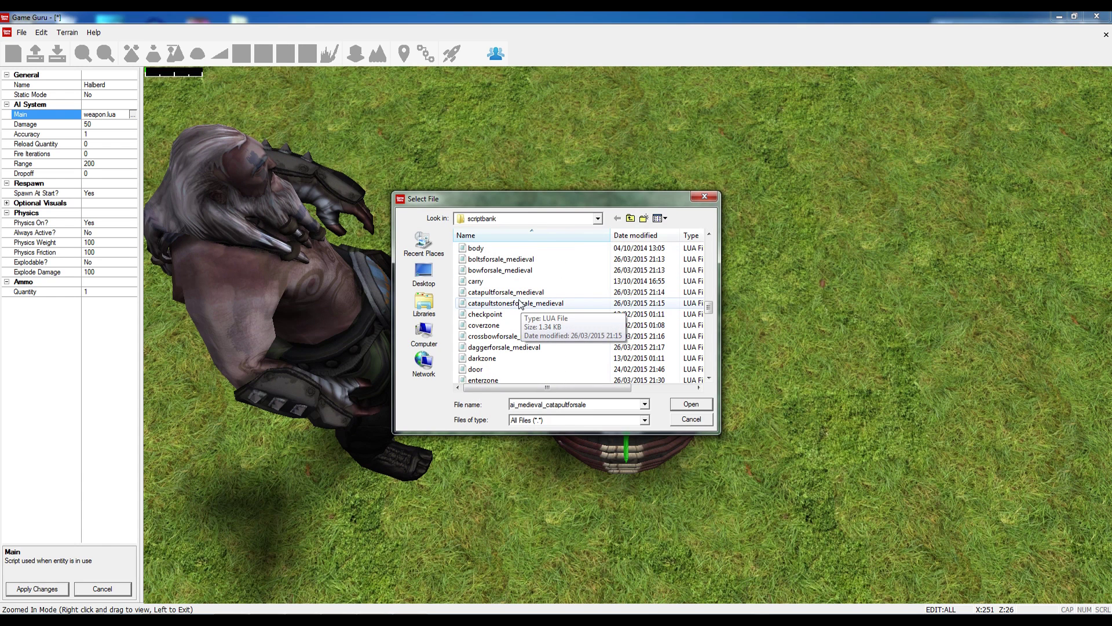
scroll(520, 304, down, 5)
click(522, 248)
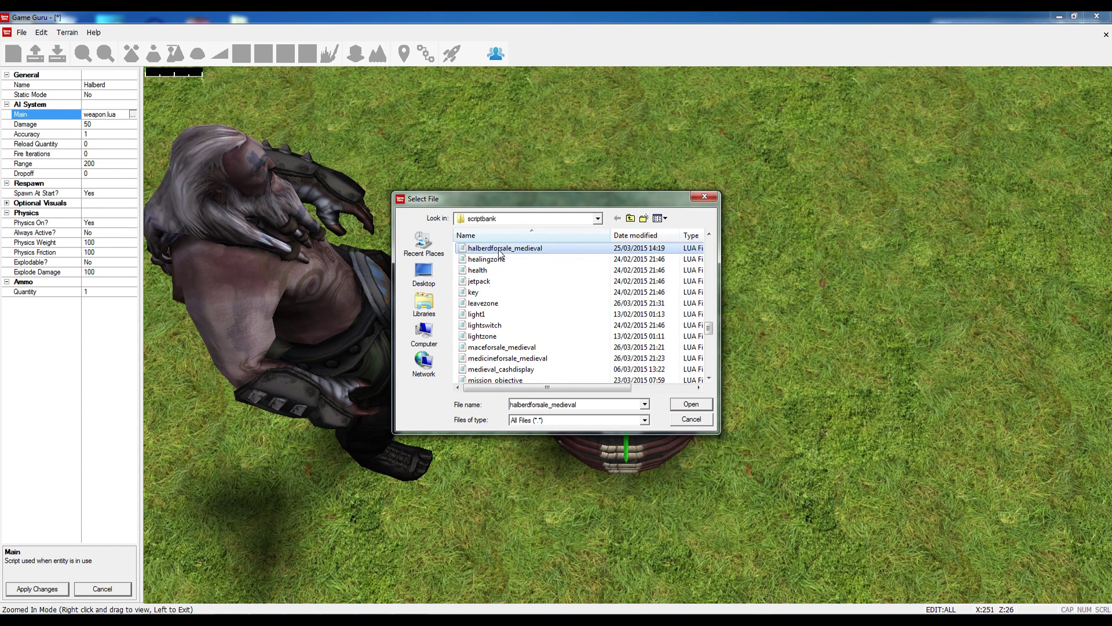
click(691, 403)
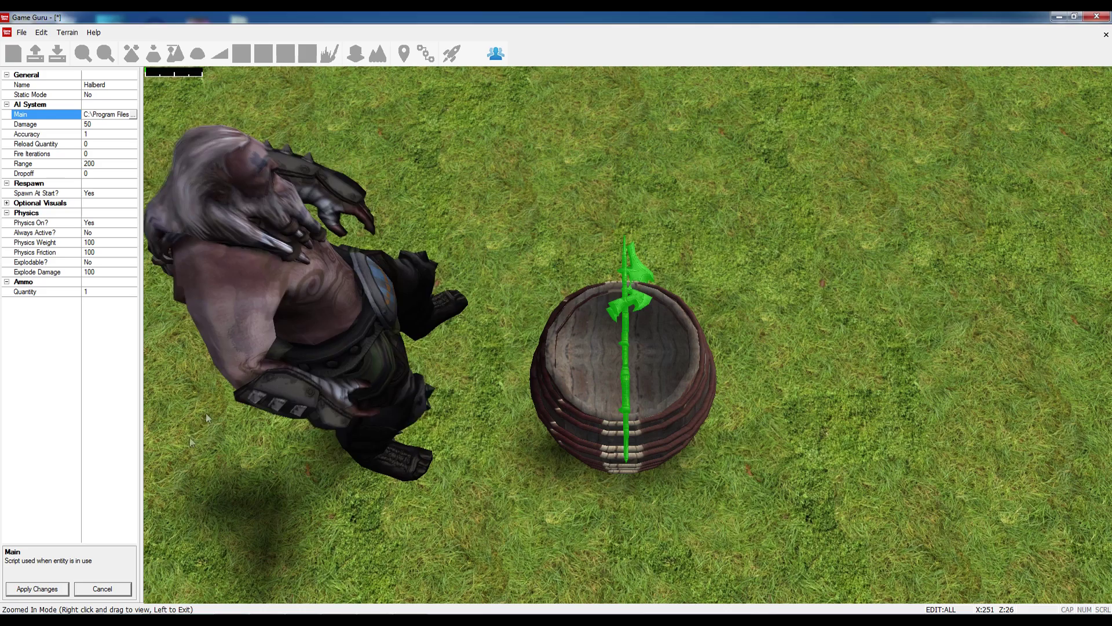
click(38, 589)
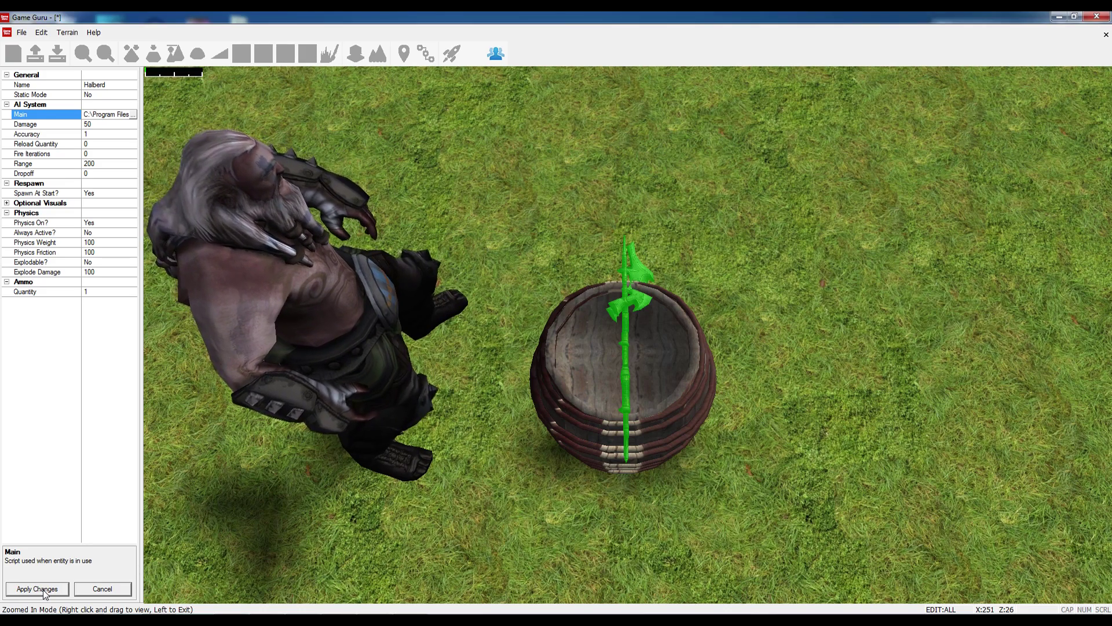
Return to the top-down map and center the view on the barbarian and halberd barrel.
click(105, 54)
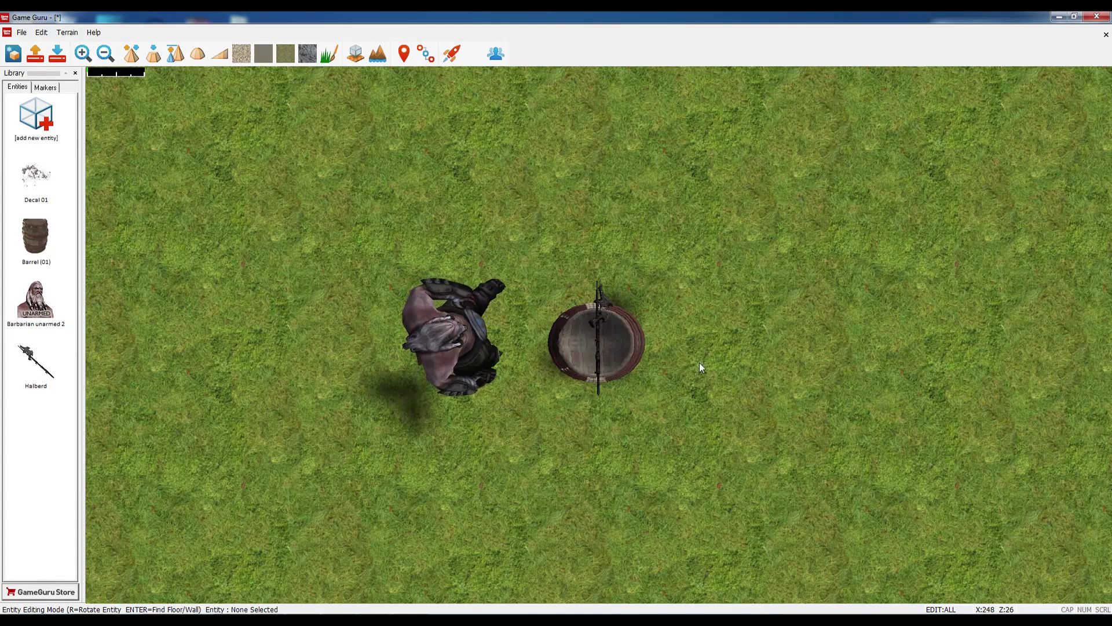
key(d)
scroll(597, 365, down, 5)
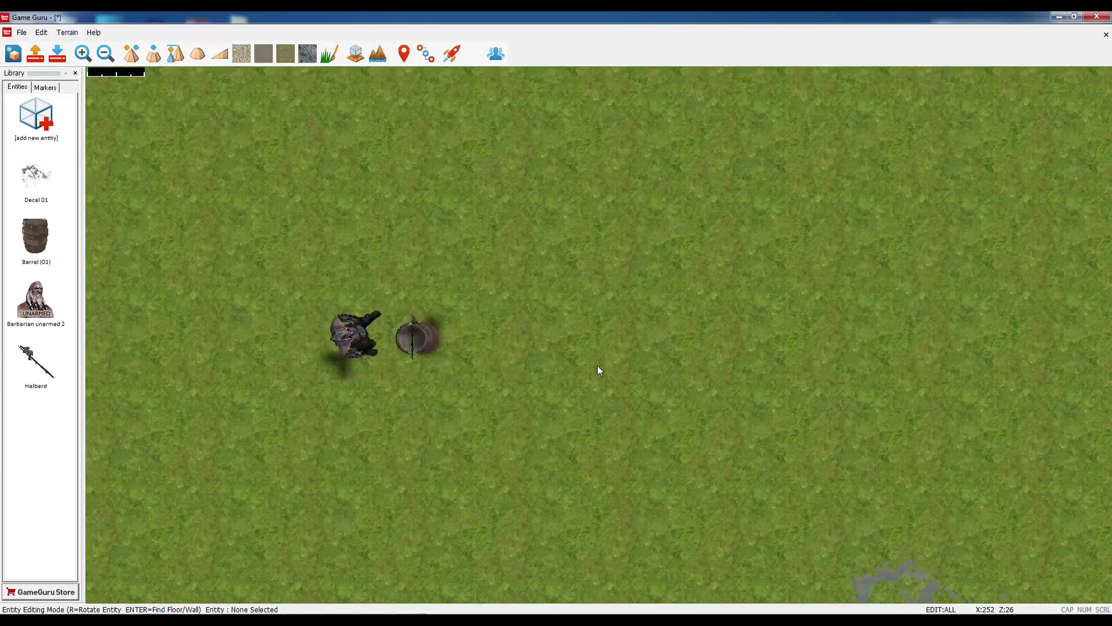
key(s)
key(d)
key(w)
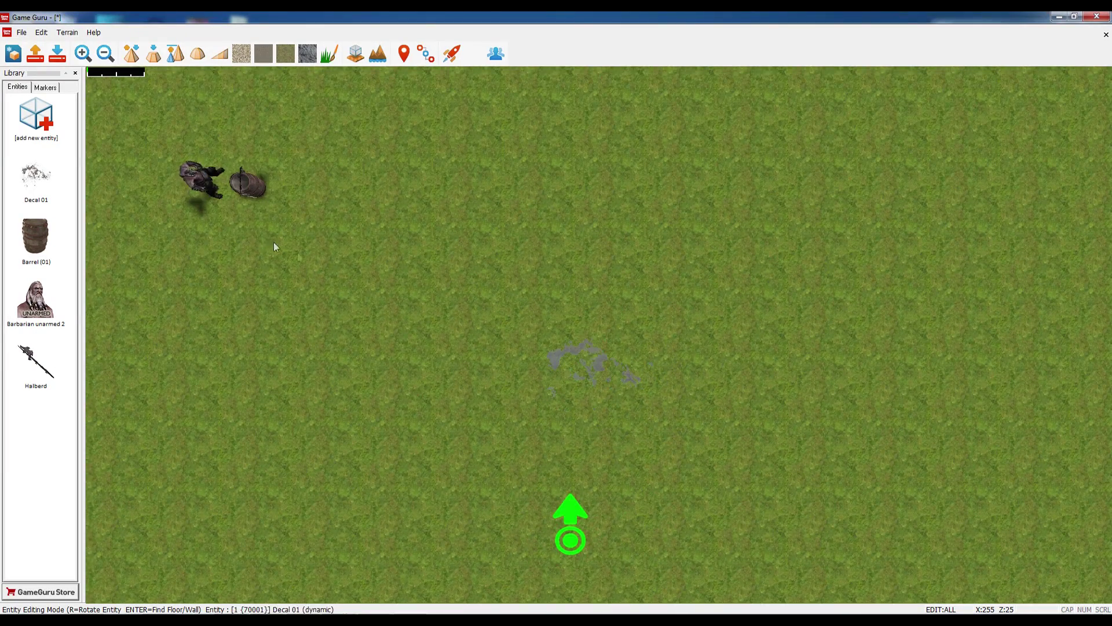
key(a)
key(w)
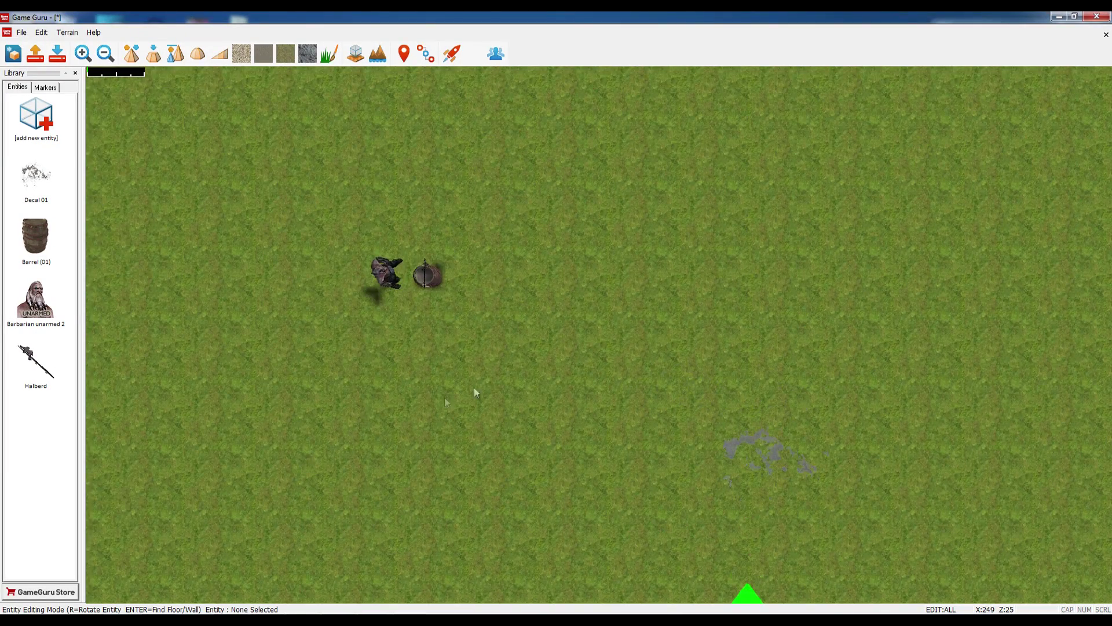
key(d)
key(w)
key(Left)
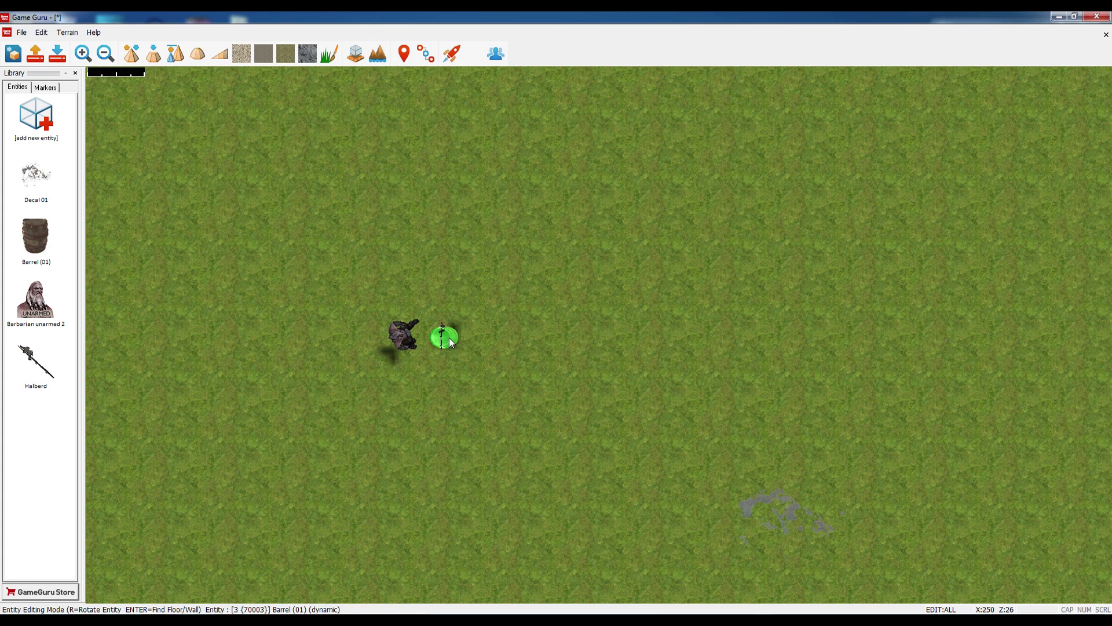
Place a copy of the halberd barrel just north of it and bring up the copy's properties.
click(450, 337)
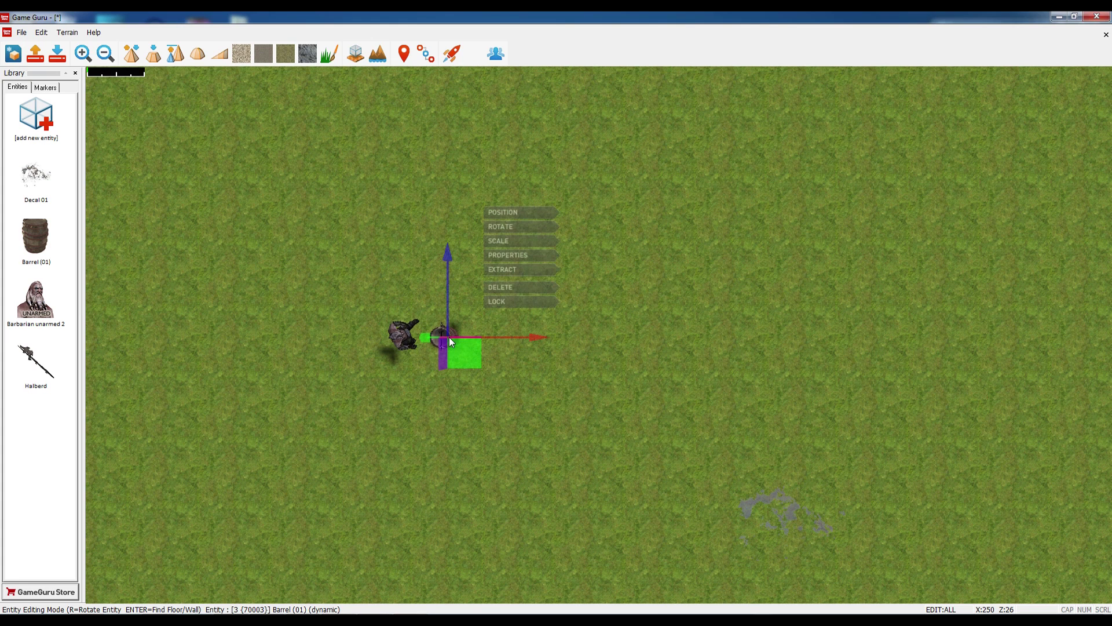
click(500, 274)
drag(452, 335, 451, 289)
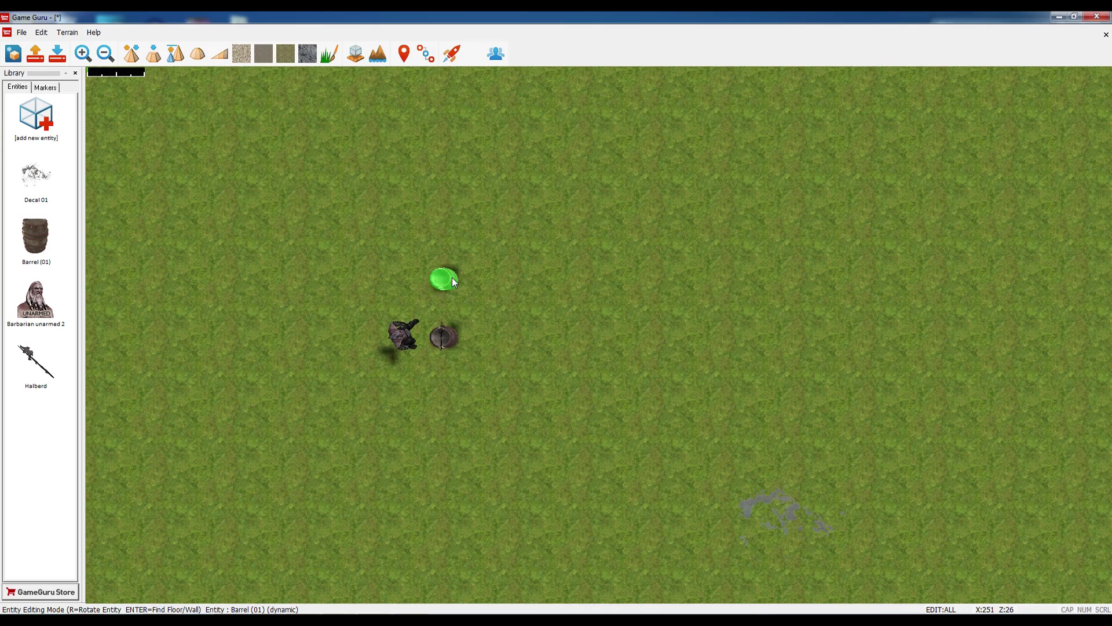
click(452, 278)
right_click(620, 332)
click(441, 274)
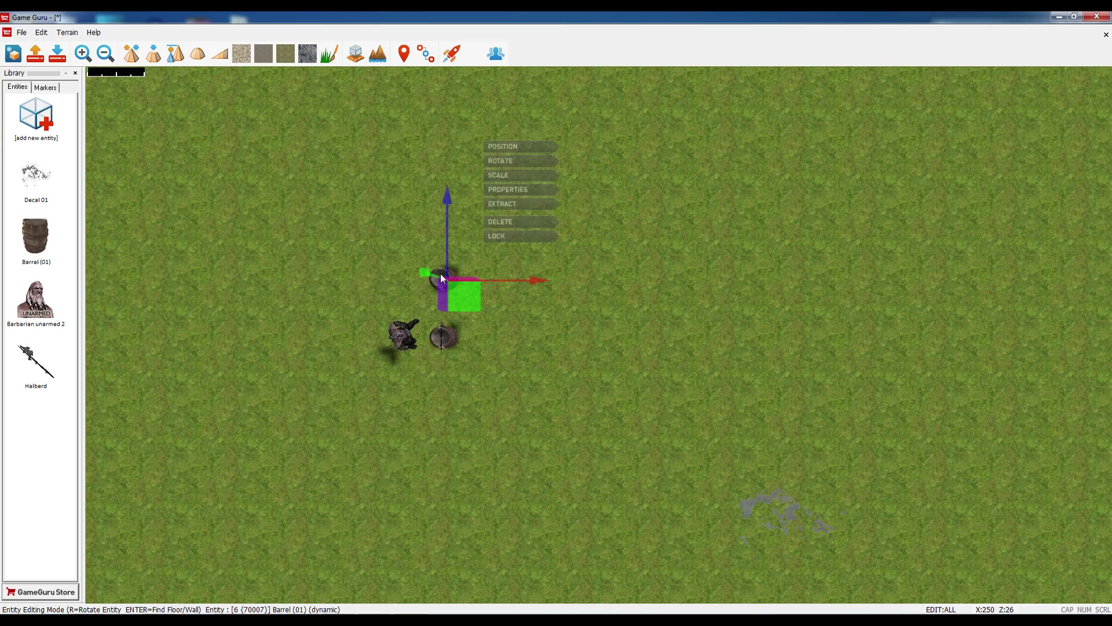
click(510, 188)
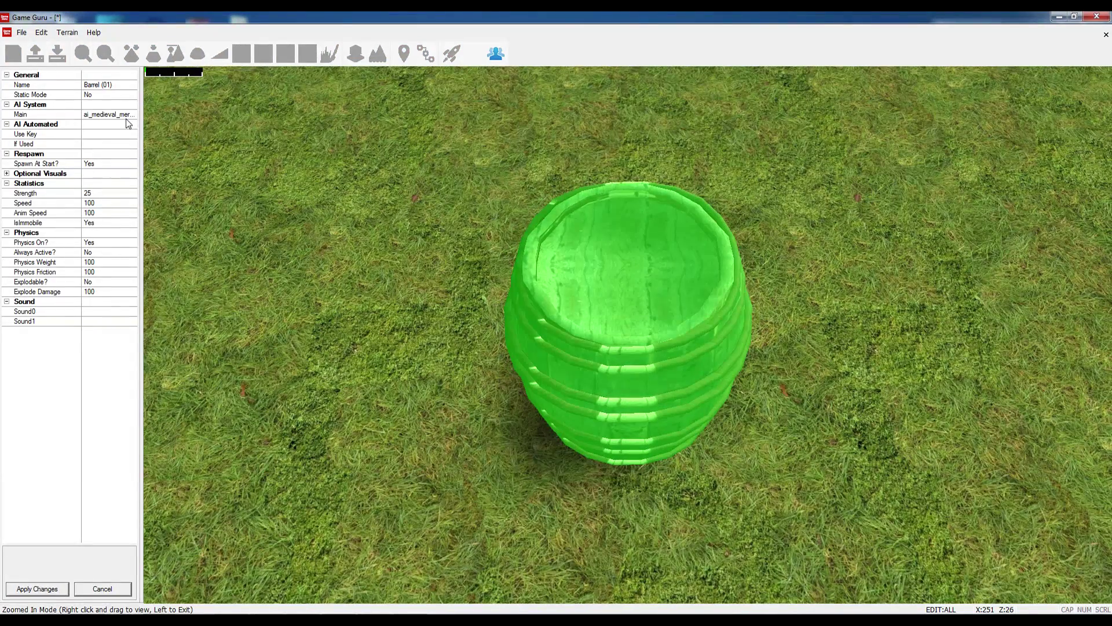
Set the second barrel's Main script to default.lua and Static Mode to Yes, then apply.
click(99, 115)
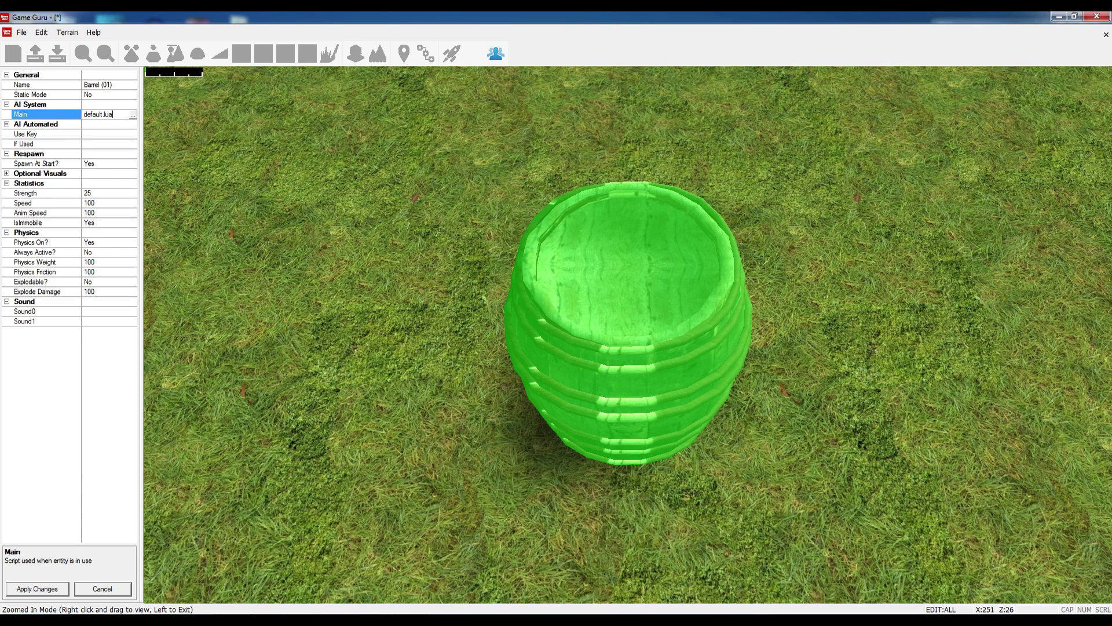
click(128, 95)
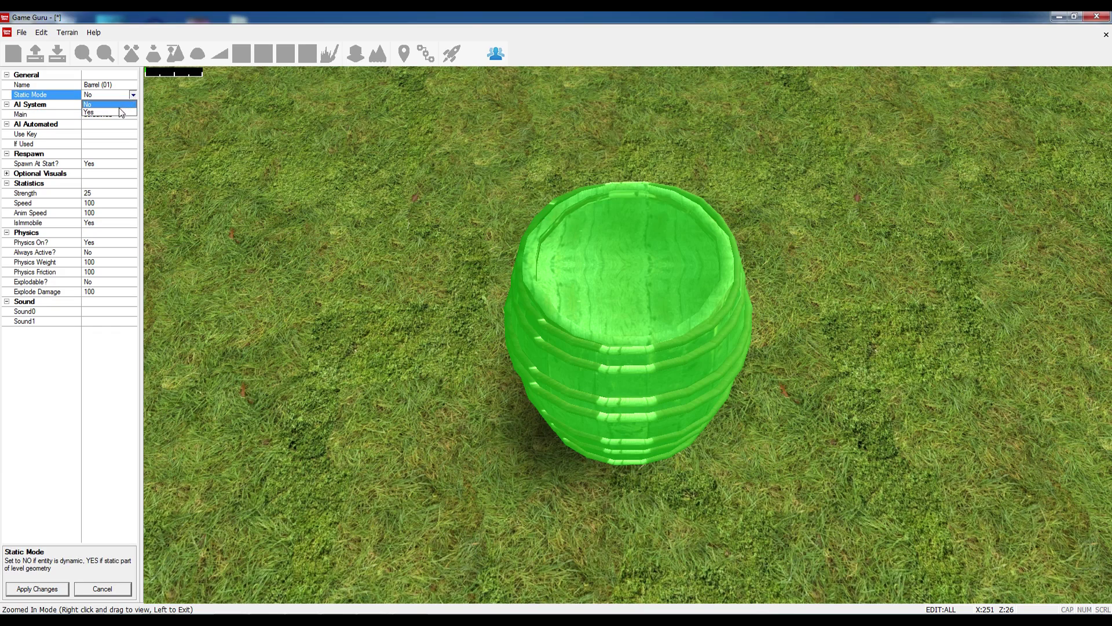
click(119, 105)
click(752, 322)
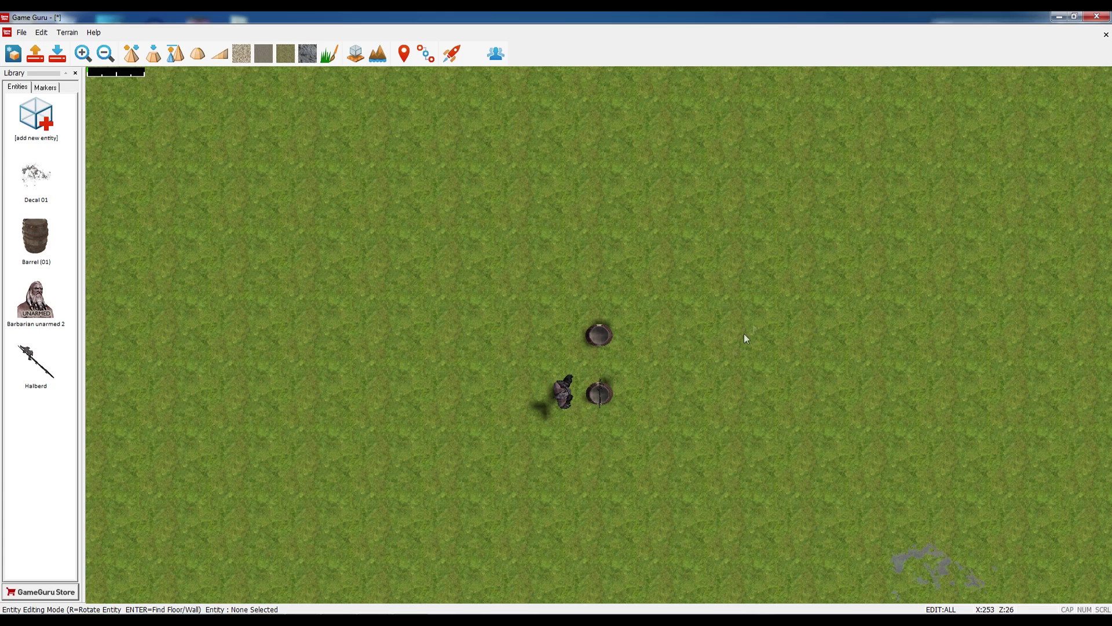
Add the Mace from the Weapons entity set to the level.
click(34, 110)
click(562, 121)
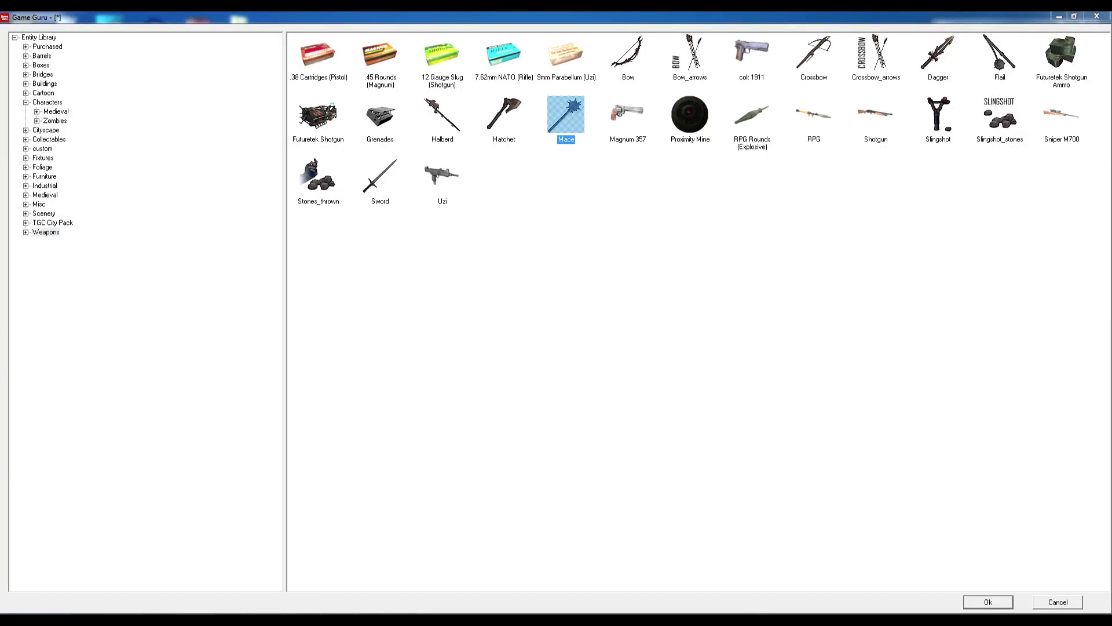
click(990, 602)
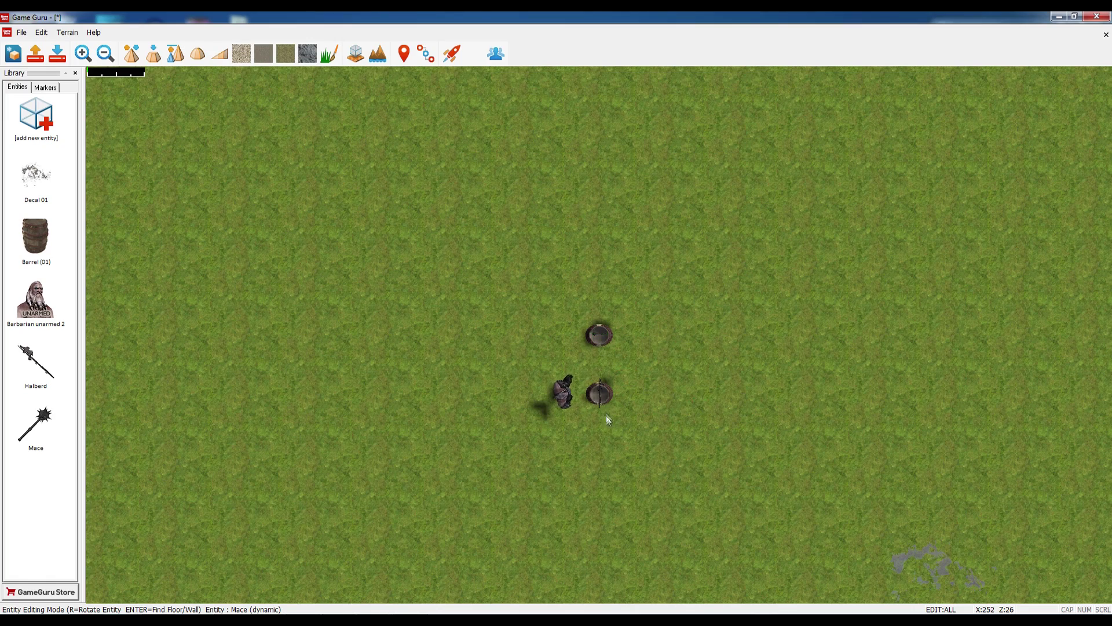
scroll(605, 405, up, 5)
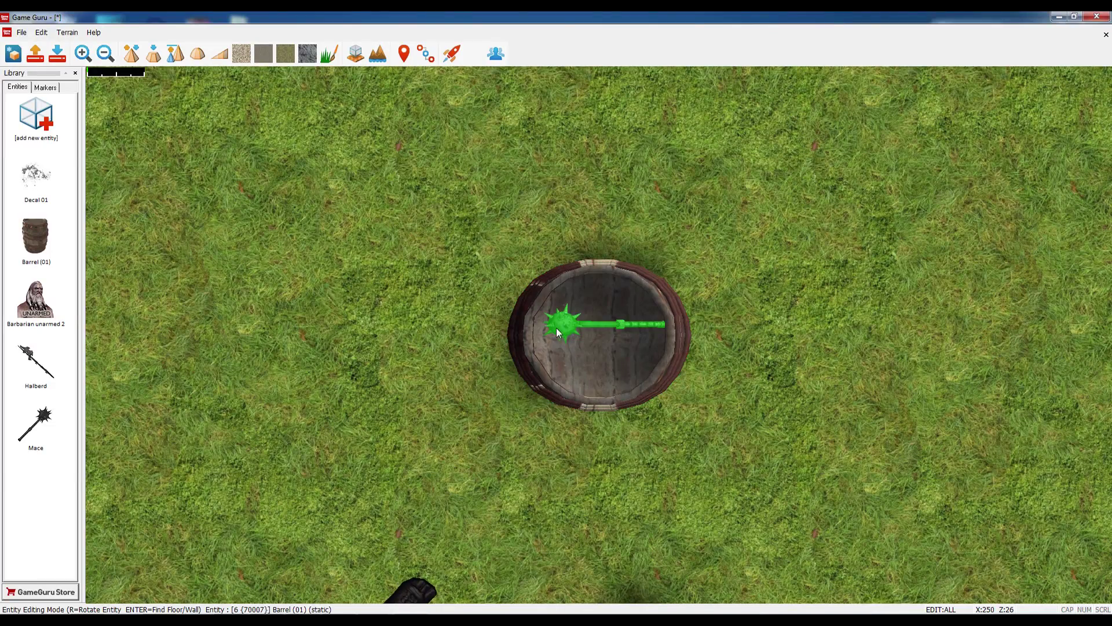
Drop the mace into the second barrel and give it the maceforsale_medieval Main script.
click(556, 328)
click(662, 241)
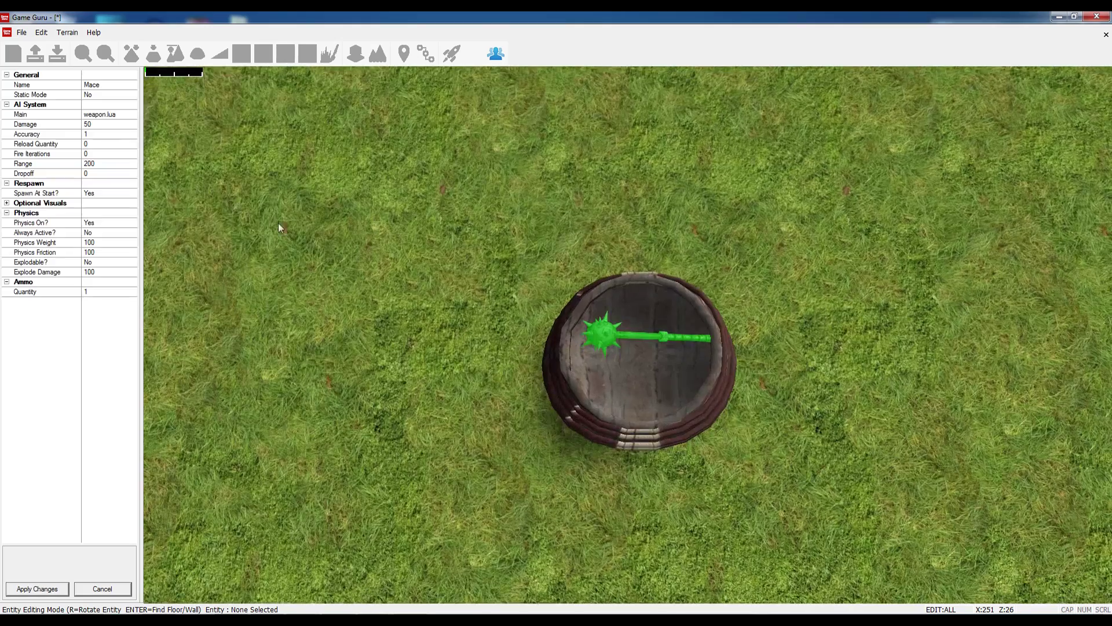
click(133, 115)
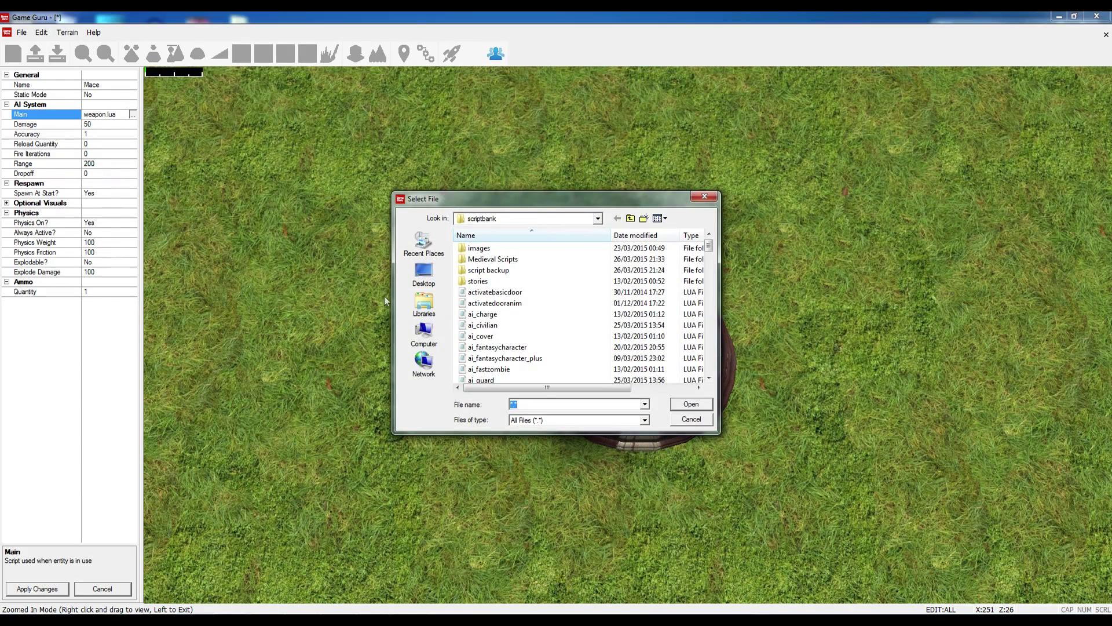
click(493, 326)
key(m)
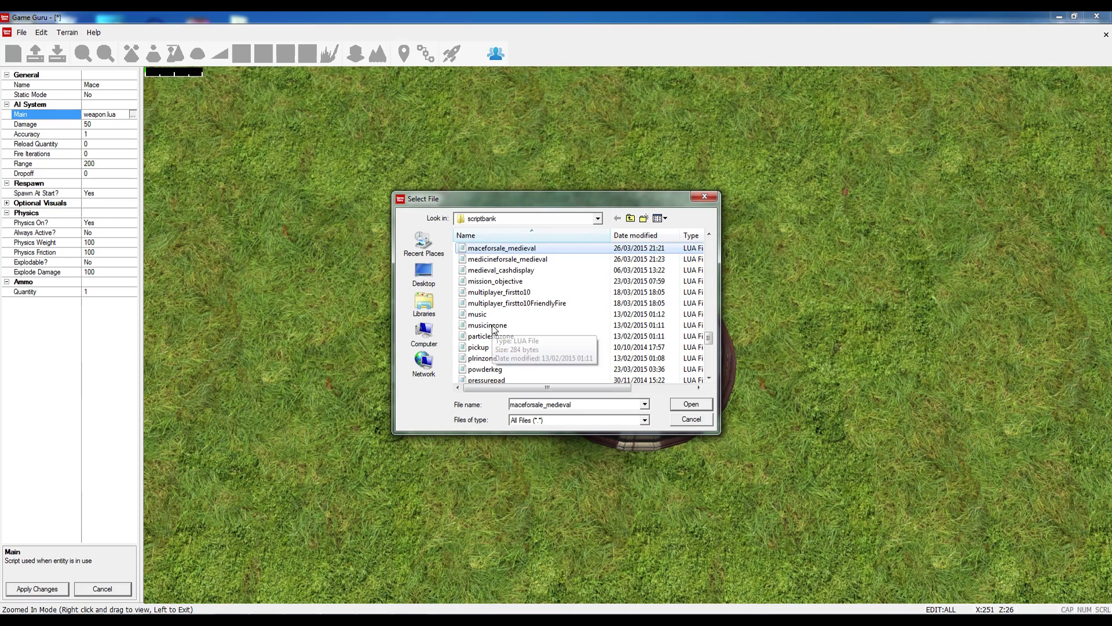
click(691, 404)
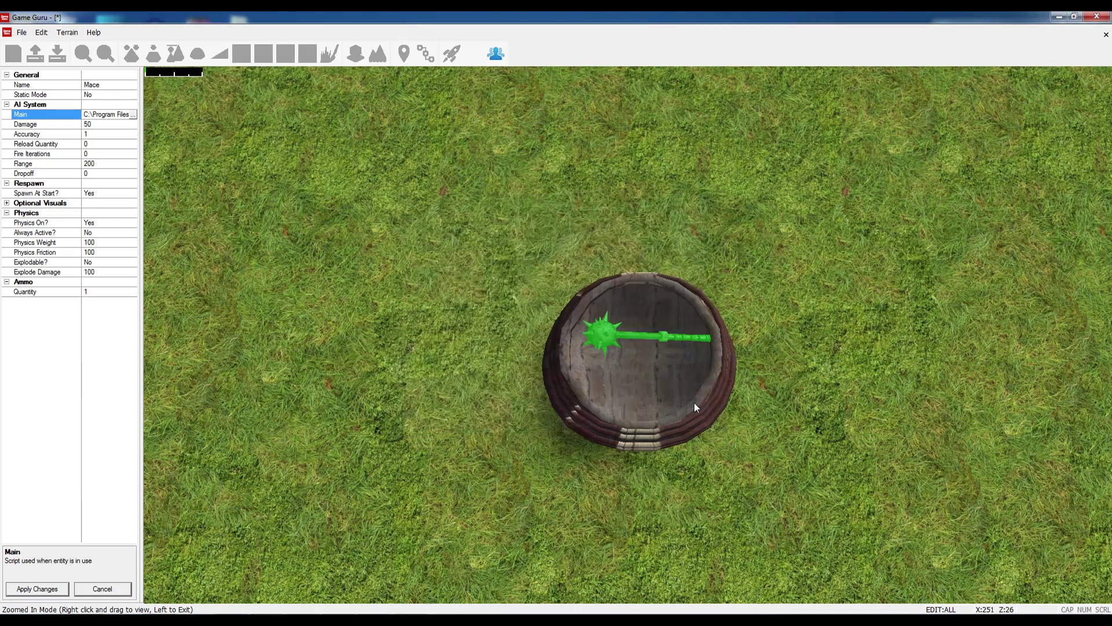
click(37, 589)
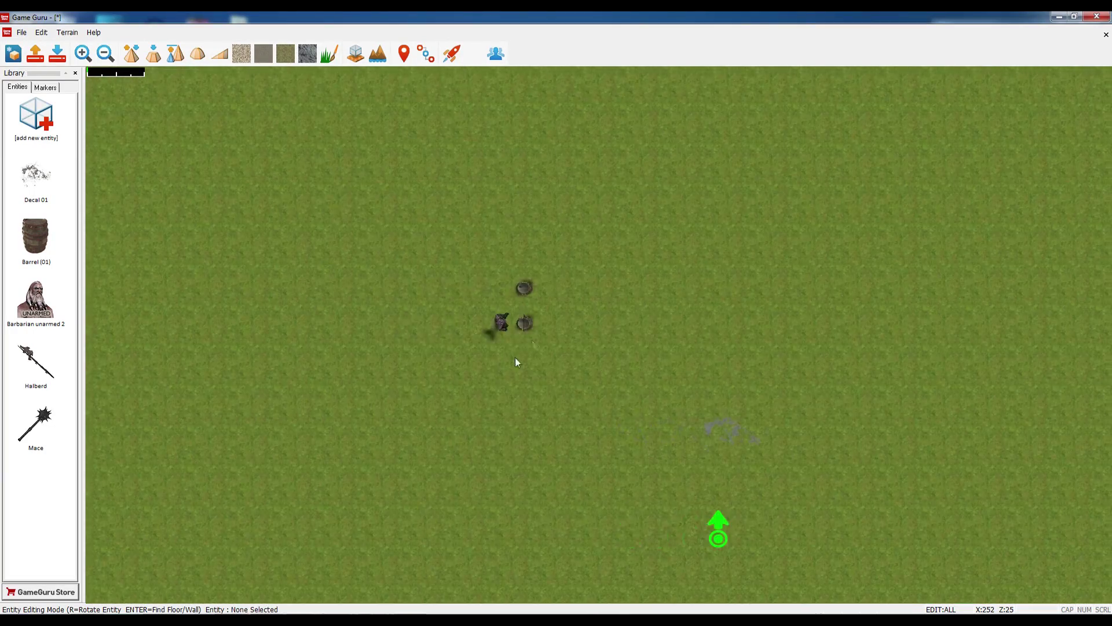
Create a waypoint path from an upper-left point to a second point on the right.
key(d)
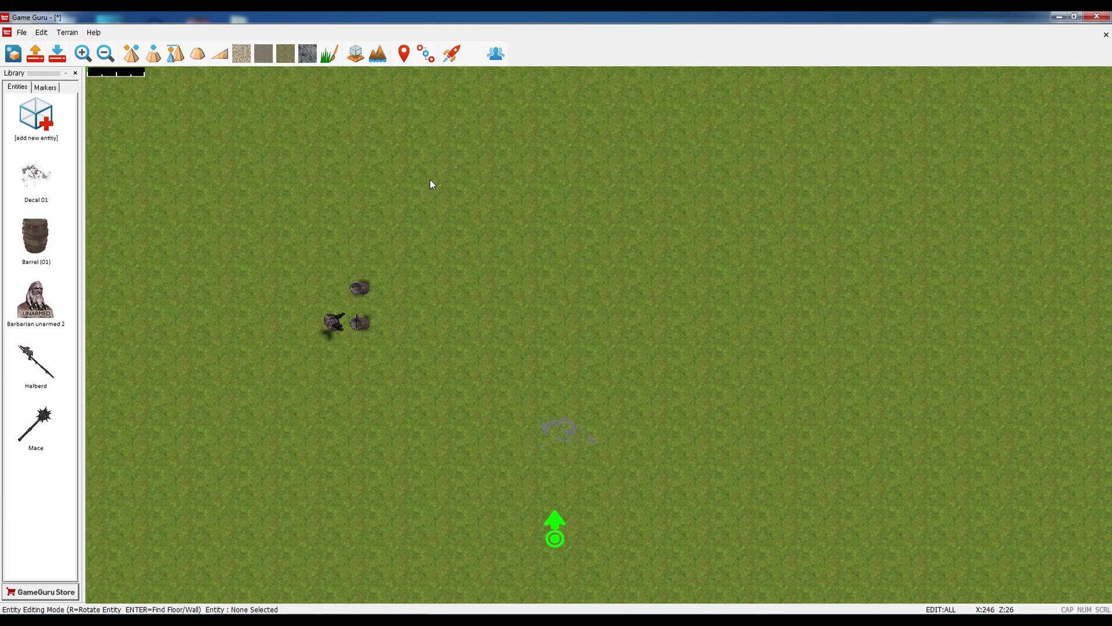
key(Right)
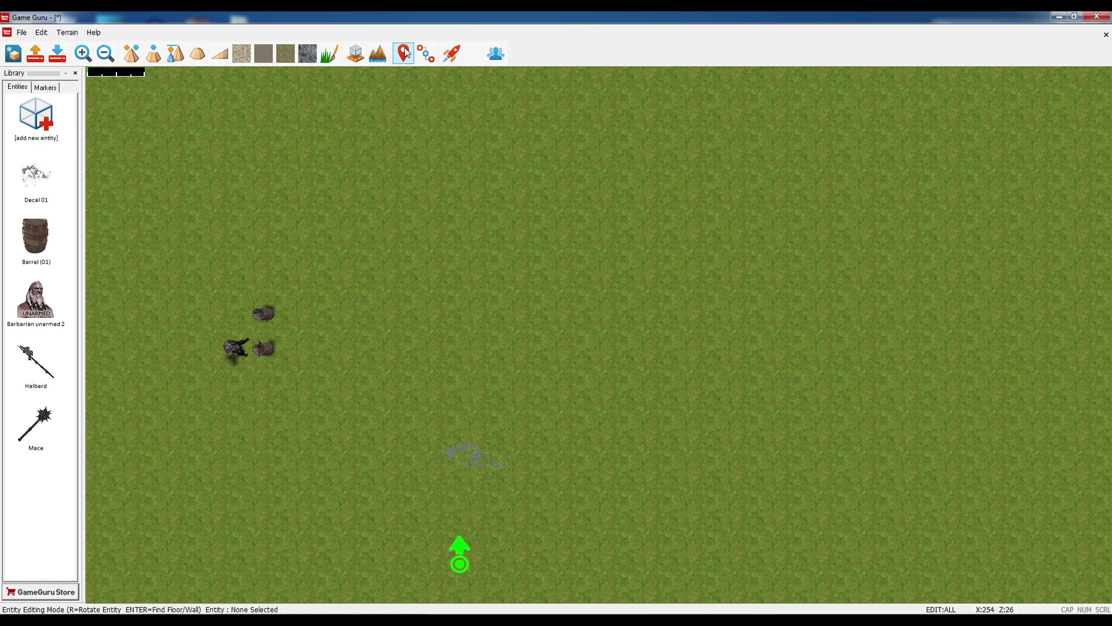
click(404, 54)
click(599, 335)
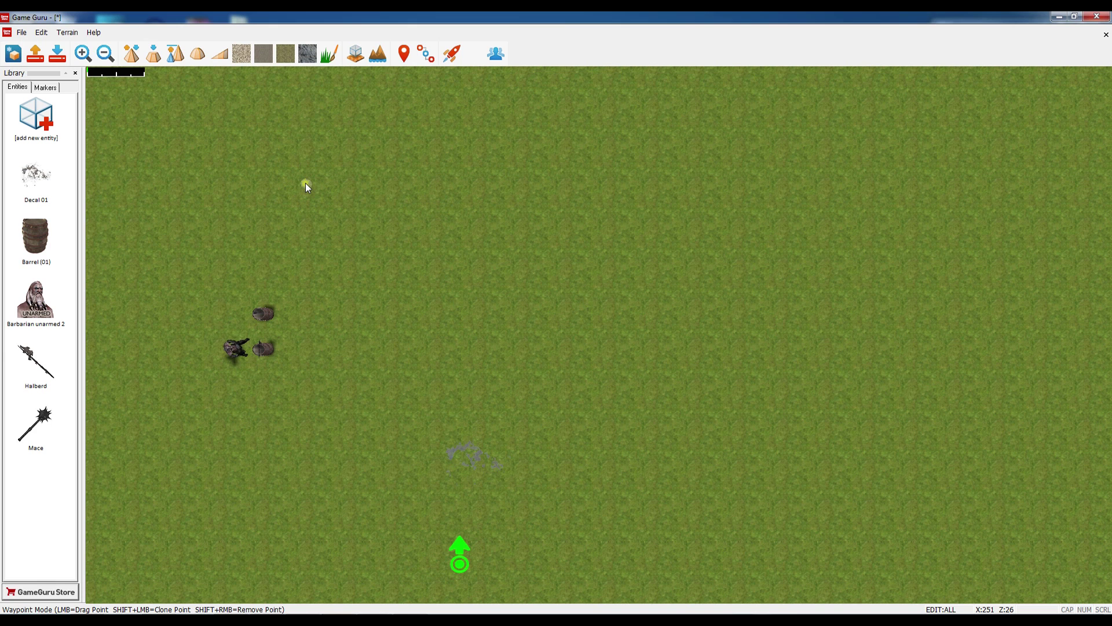
shift+drag(310, 181, 829, 398)
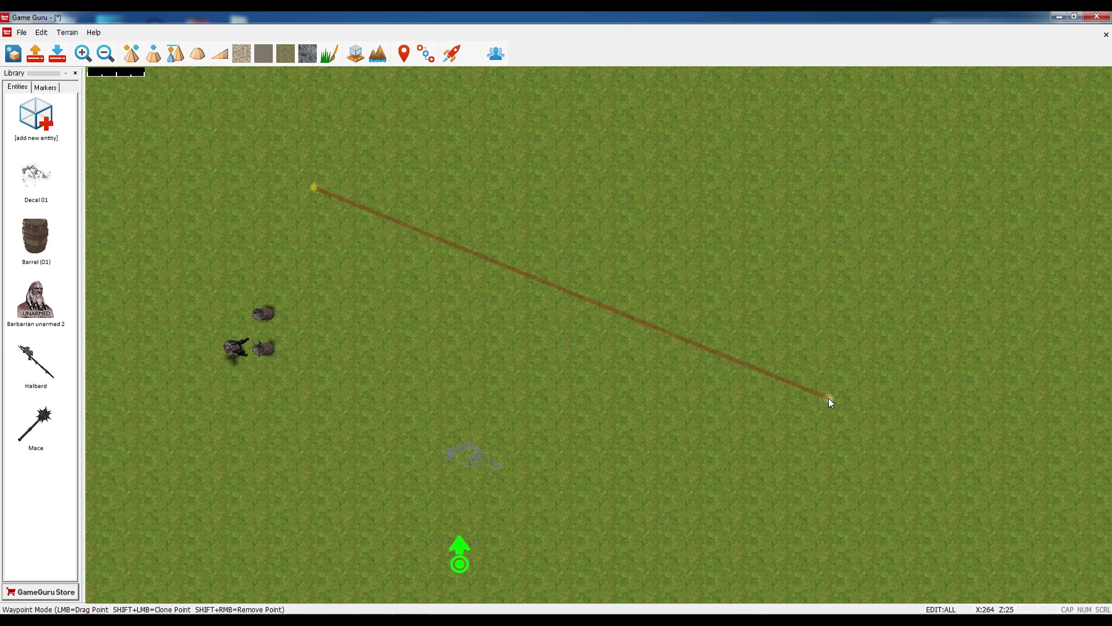
Add the Medieval Drunk_1_unarmed character and place it at the waypoint path's start.
click(42, 127)
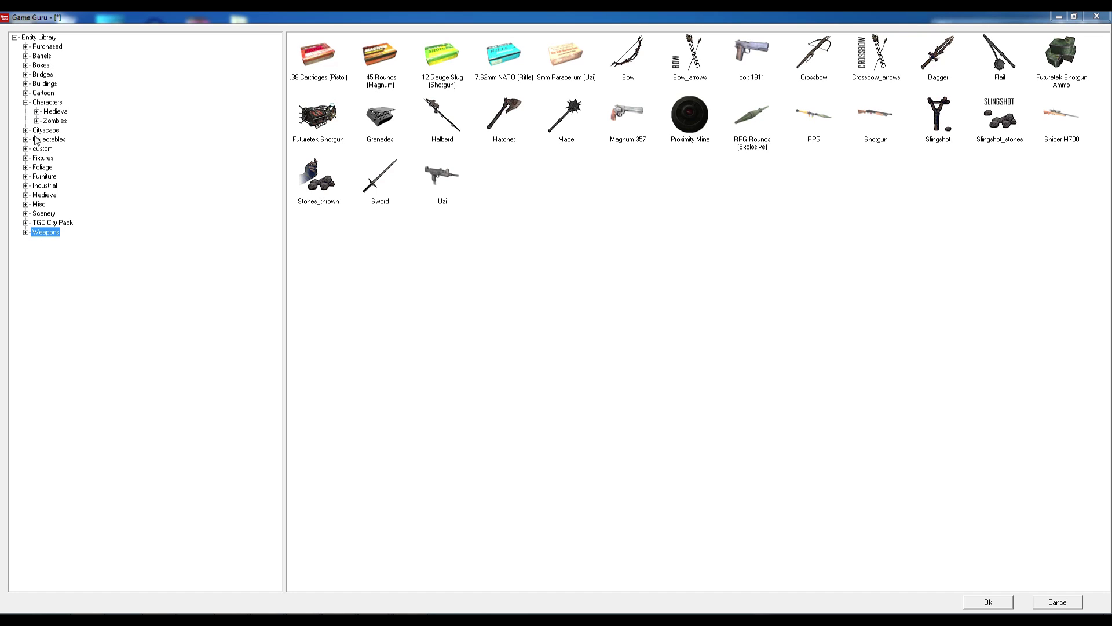
click(56, 112)
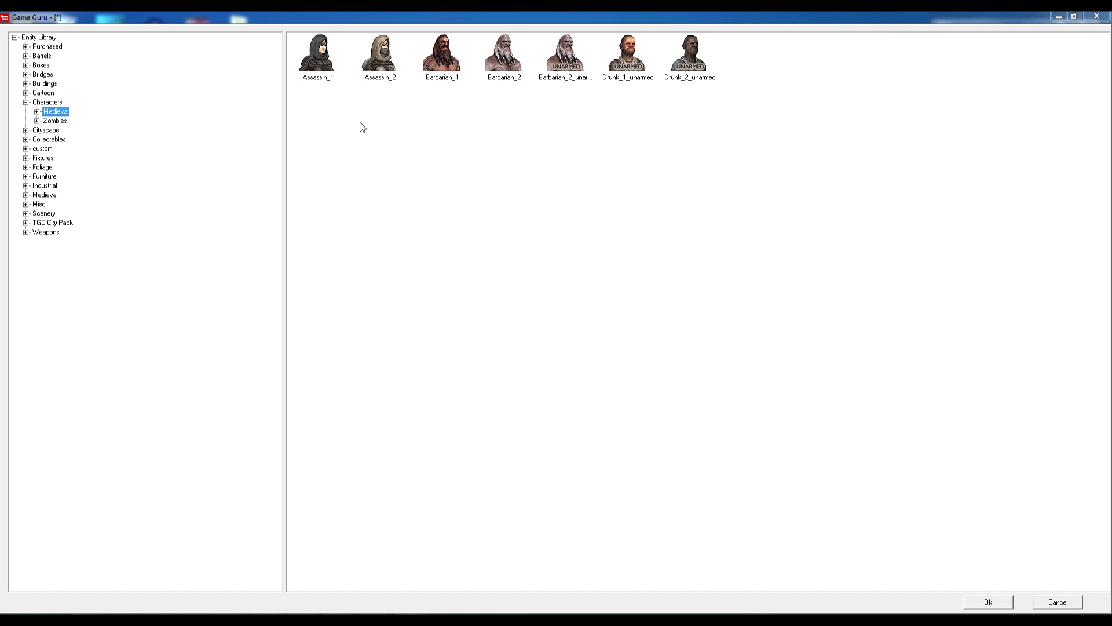
click(630, 55)
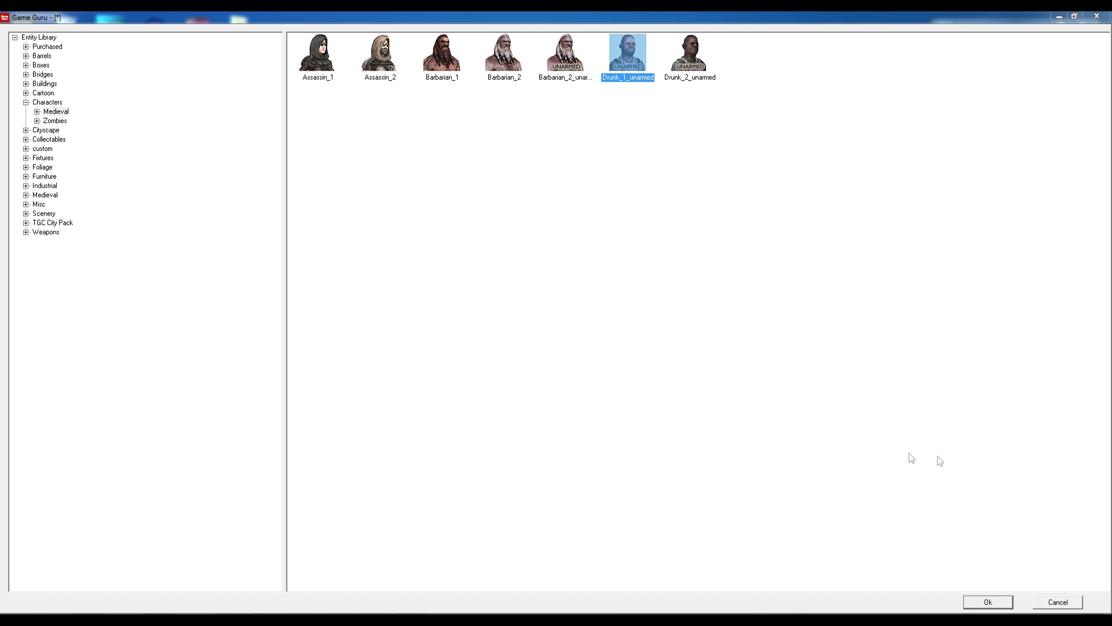
click(1002, 603)
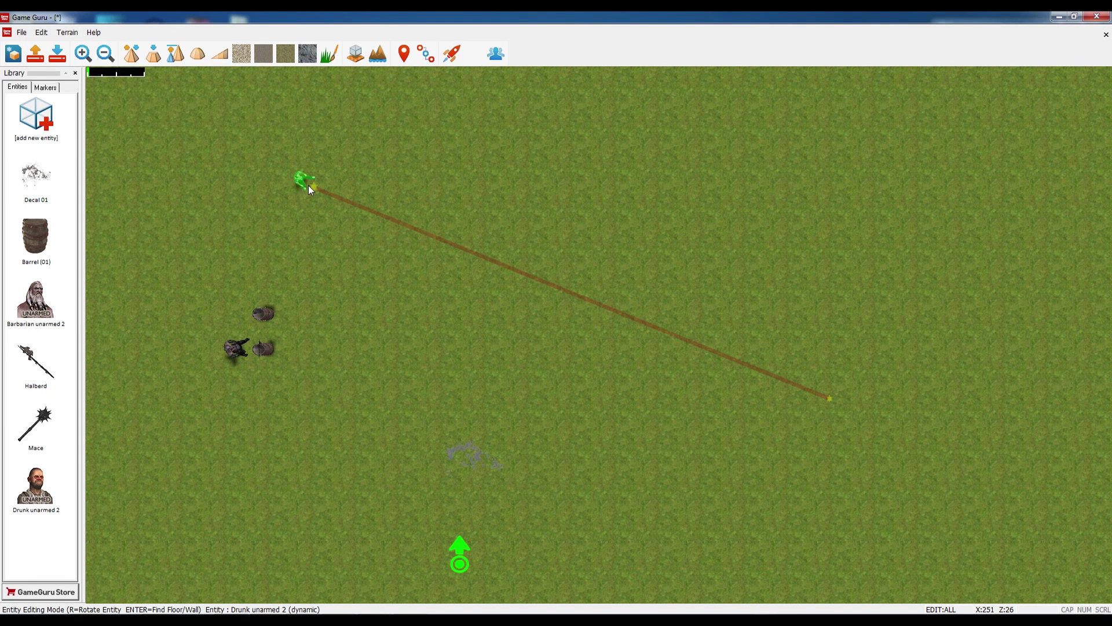
click(299, 182)
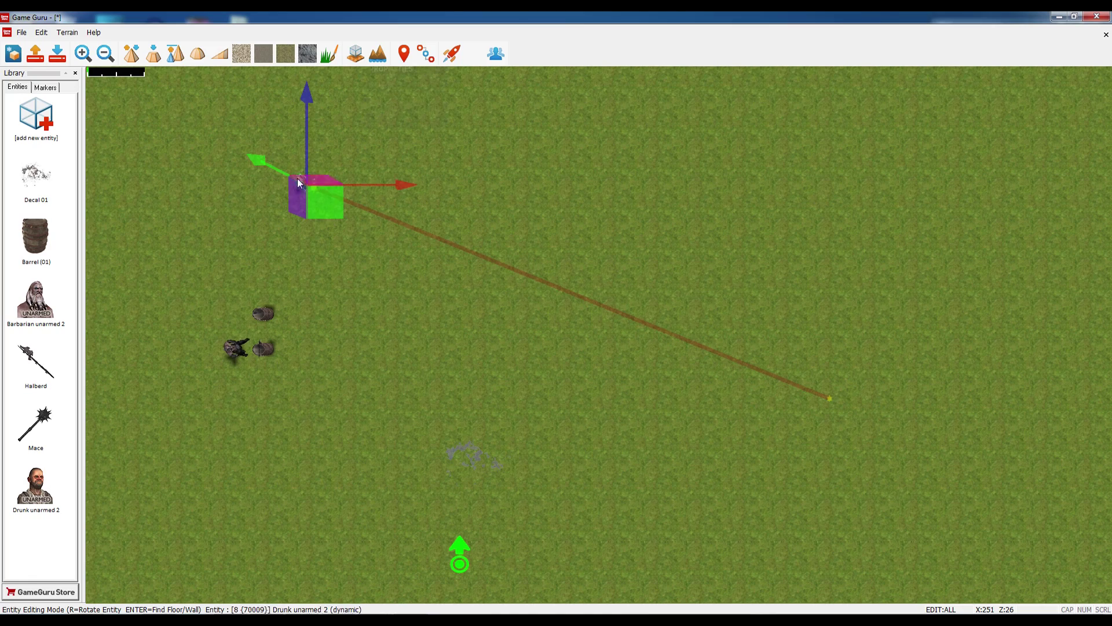
Set the drunk character's Main script to ai_civilian.
click(399, 70)
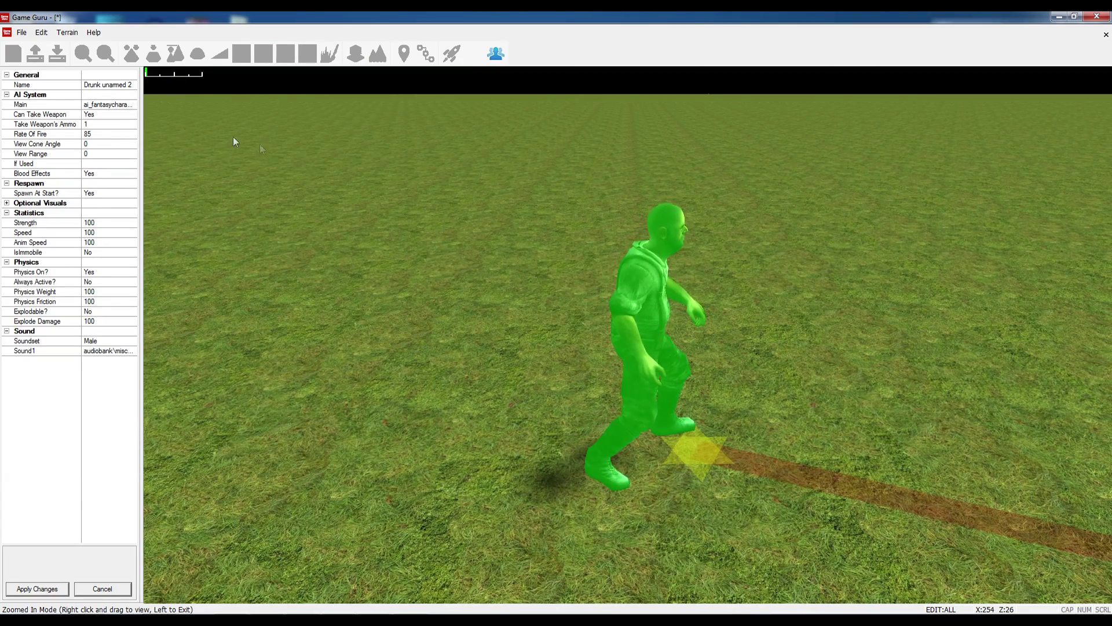
click(132, 105)
click(132, 104)
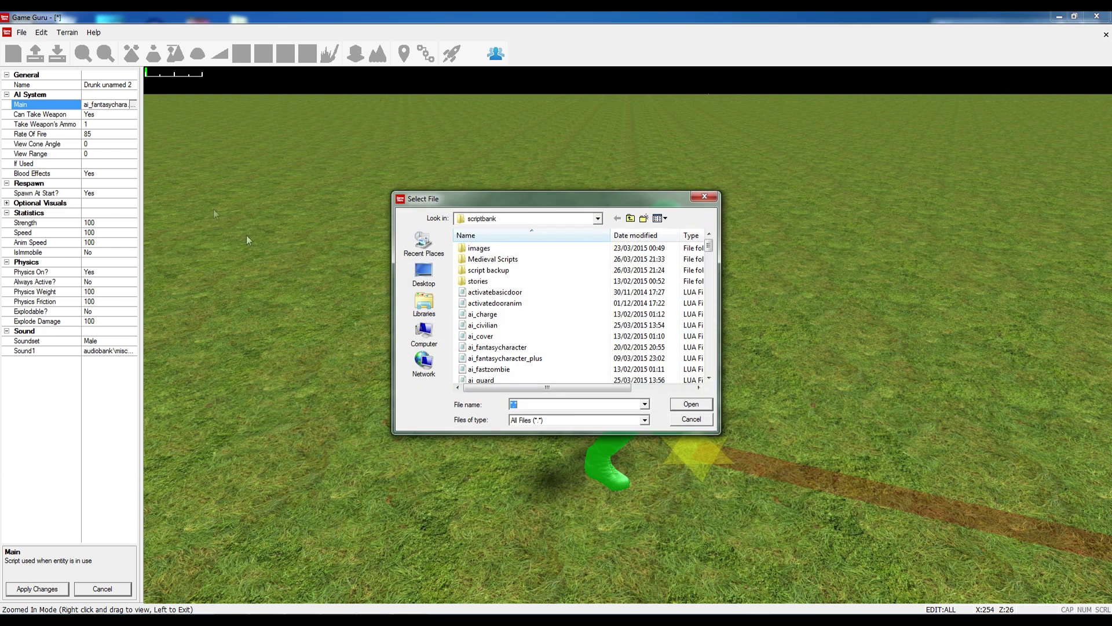
click(501, 337)
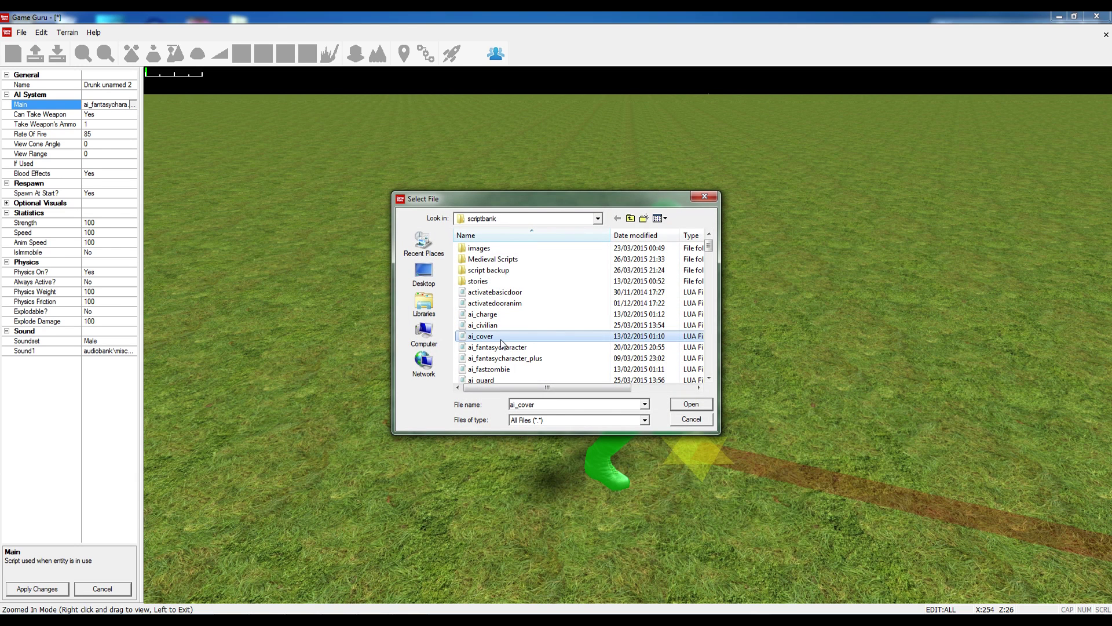
scroll(498, 325, down, 3)
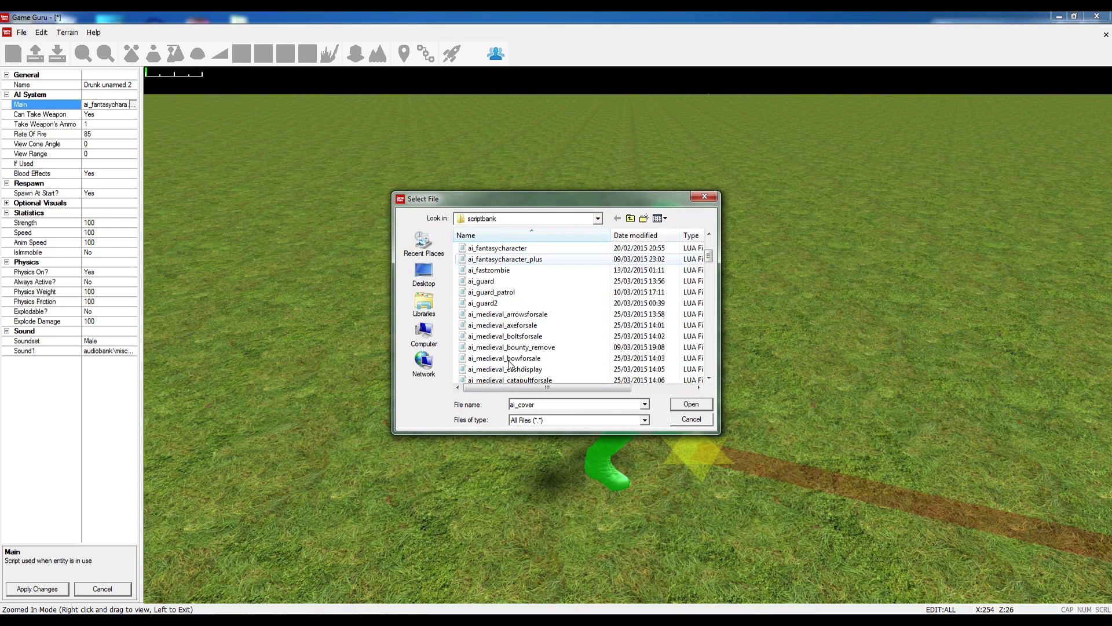
scroll(495, 284, up, 2)
click(487, 292)
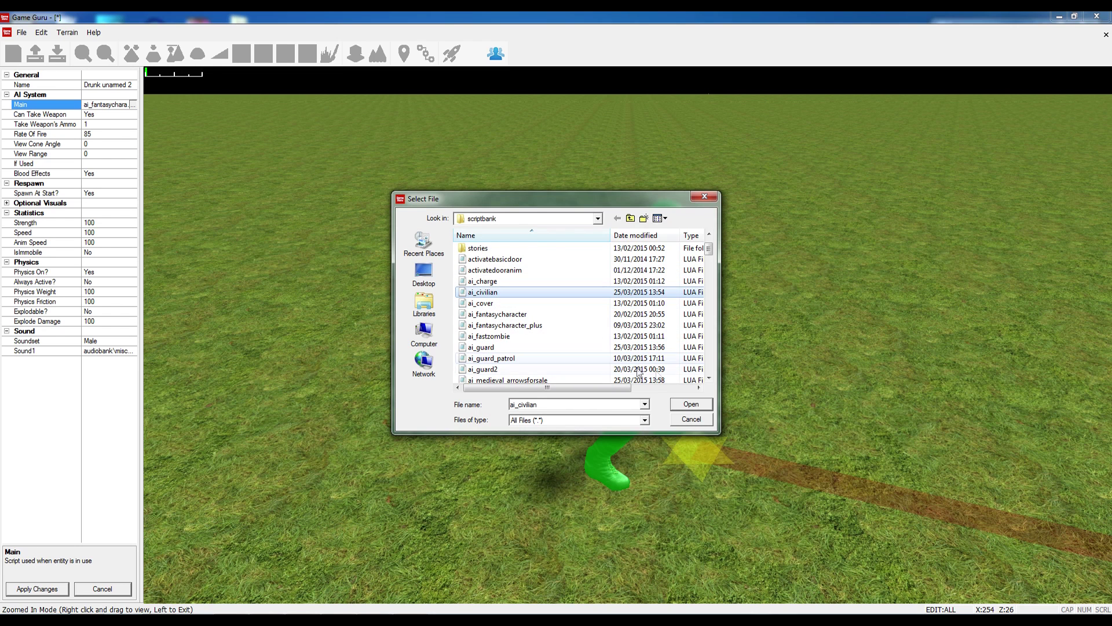
click(691, 404)
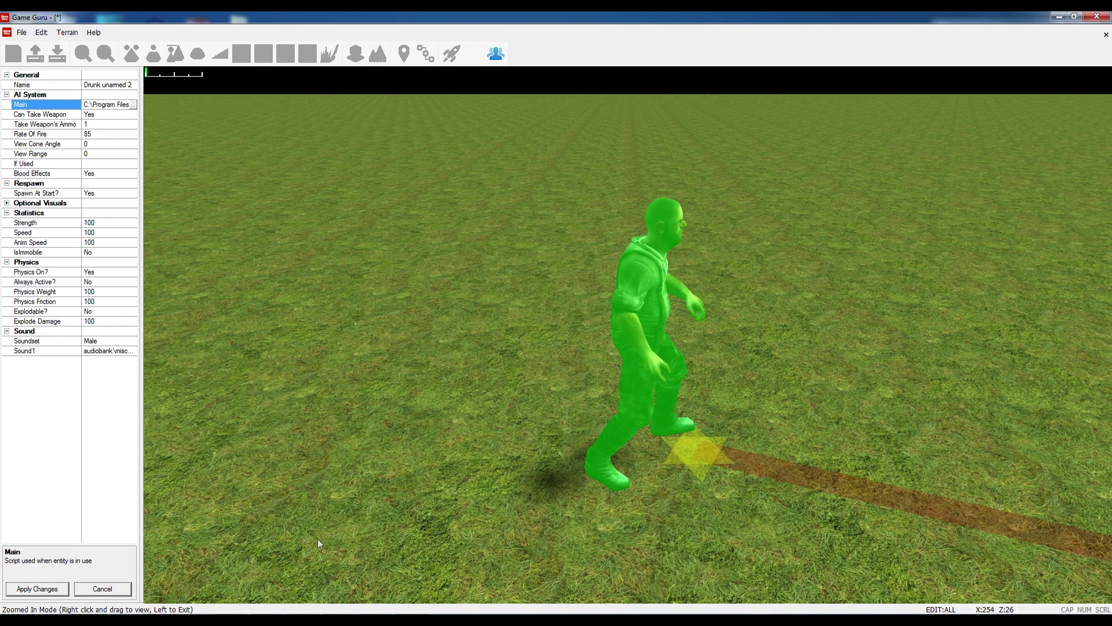
Apply the civilian's ai_civilian script change and pan the map to a new area.
click(675, 371)
key(s)
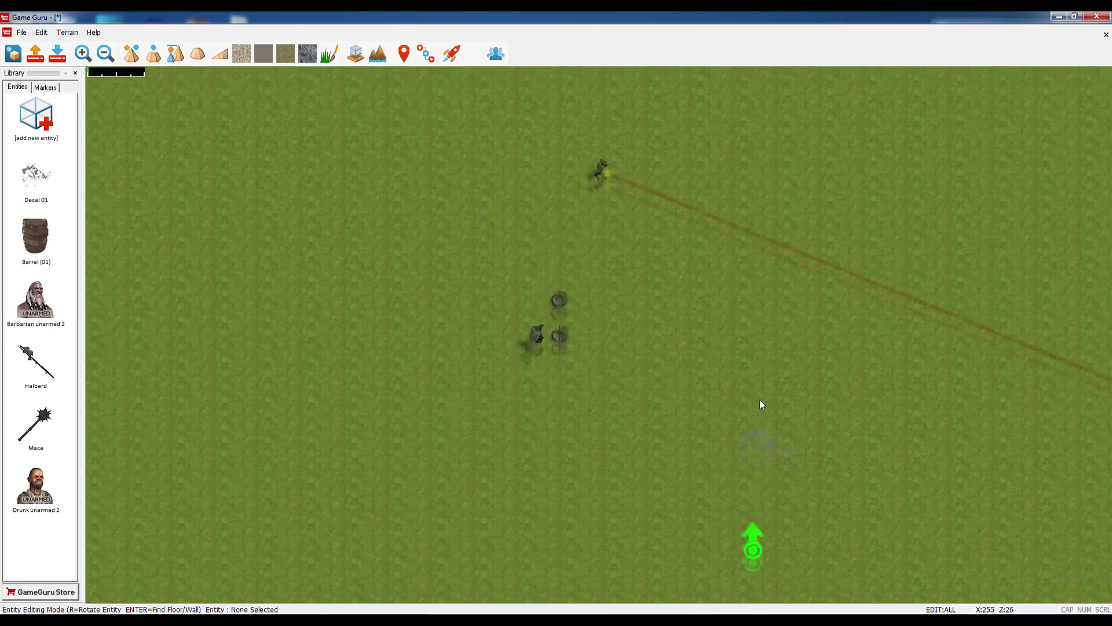
key(d)
scroll(738, 373, down, 1)
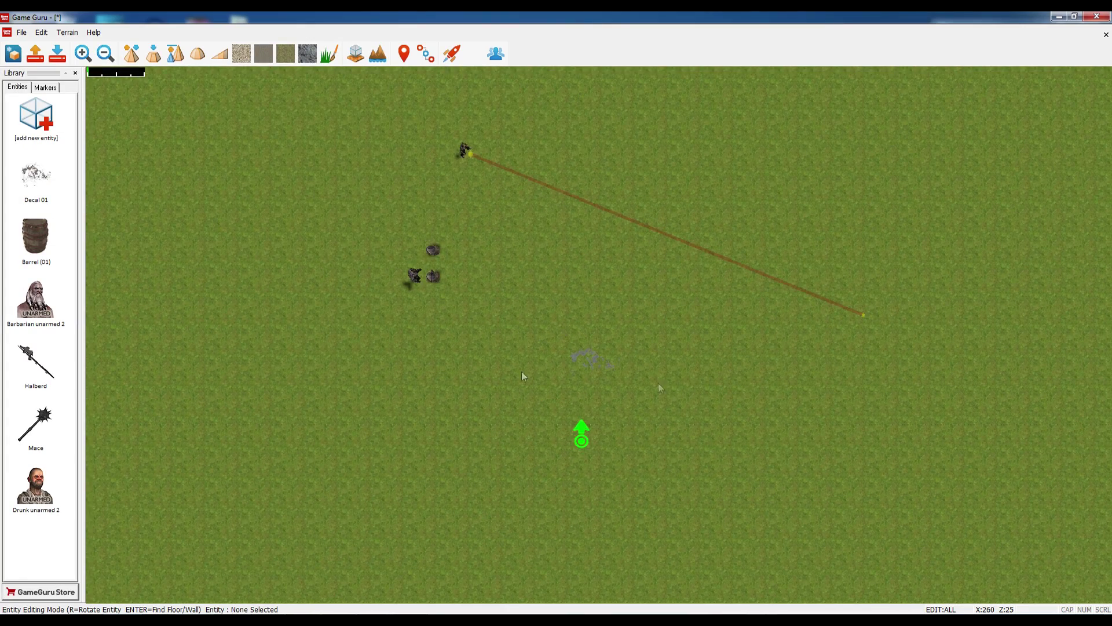
key(a)
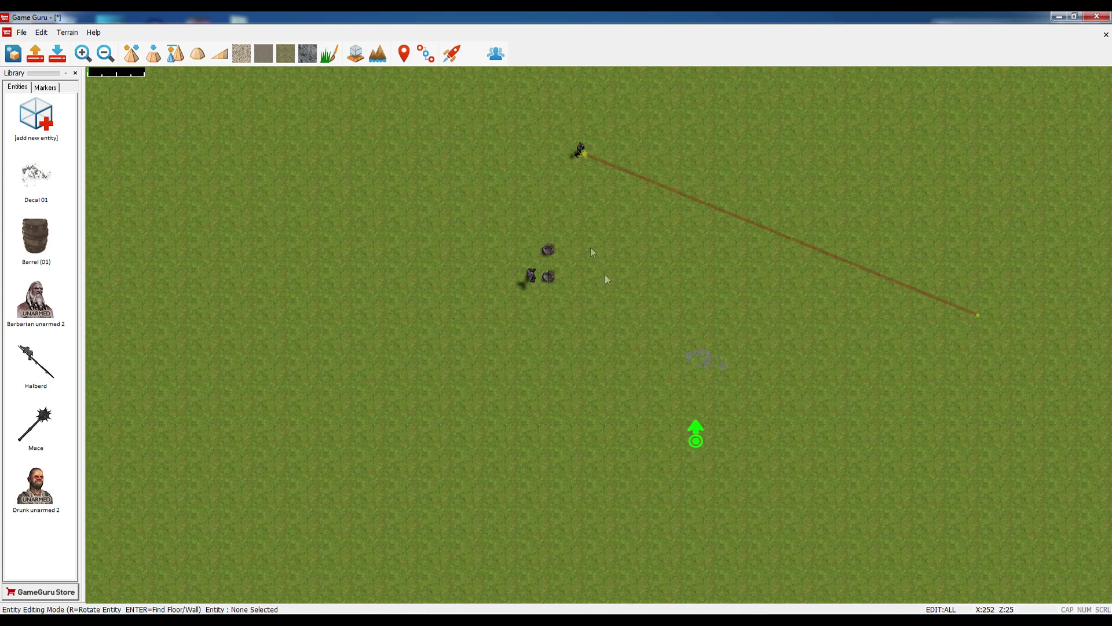
Lay a four-point waypoint path down the left side and along the bottom of the map.
click(403, 53)
click(599, 335)
drag(602, 336, 316, 302)
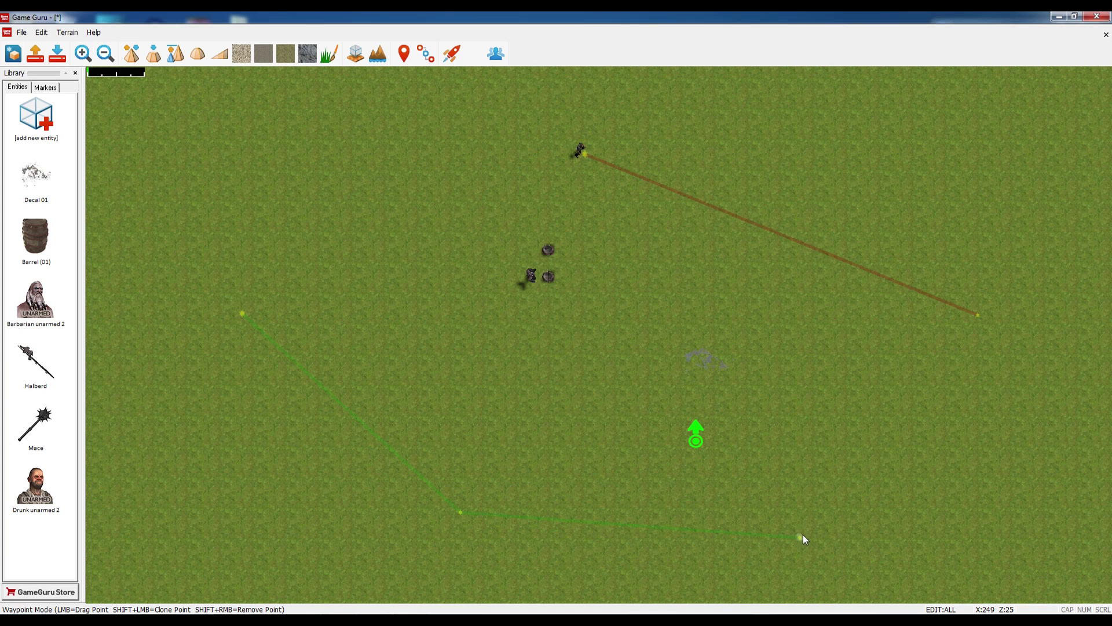
shift+drag(804, 538, 935, 532)
Add a Barbarian_1 character and place it at the second path's start.
click(37, 119)
click(453, 70)
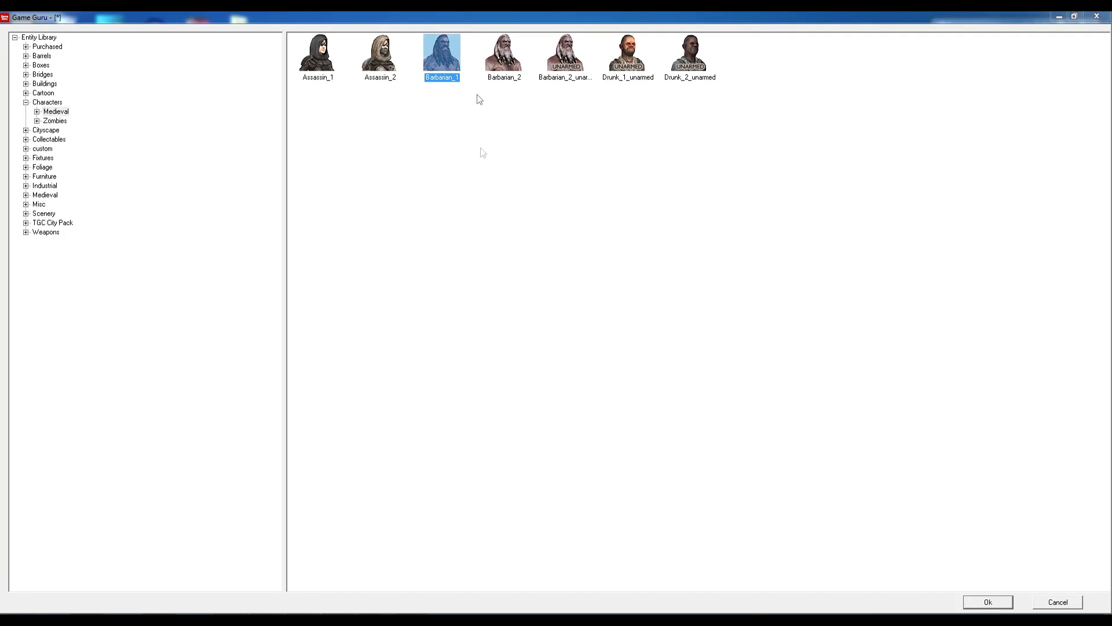
click(987, 602)
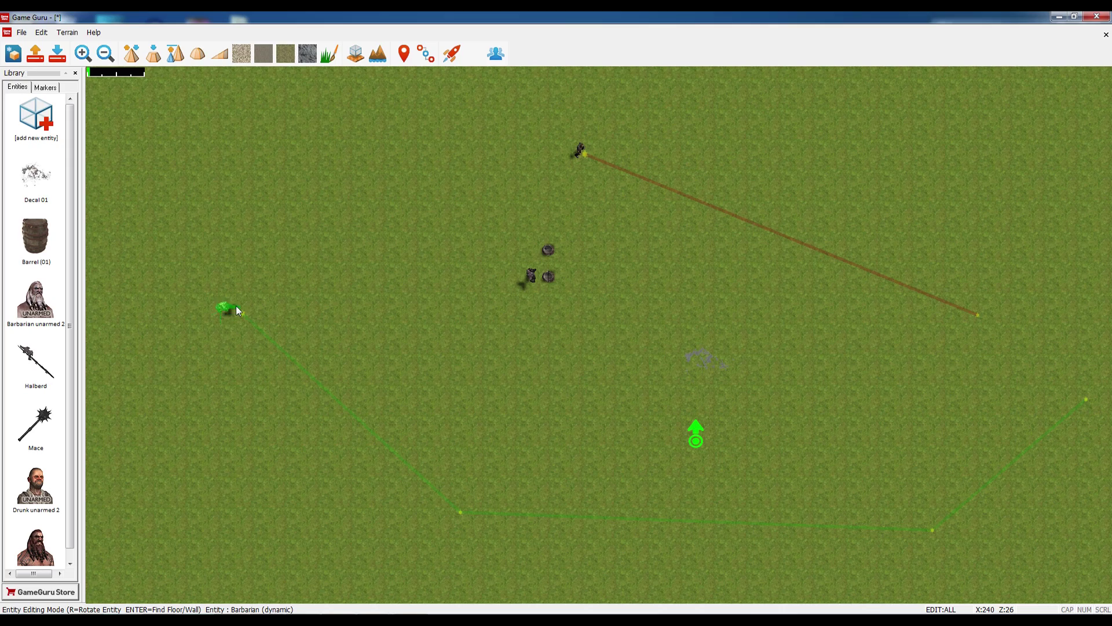
click(244, 307)
right_click(368, 234)
Set the Barbarian's Main script to ai_guard and apply the changes.
click(231, 306)
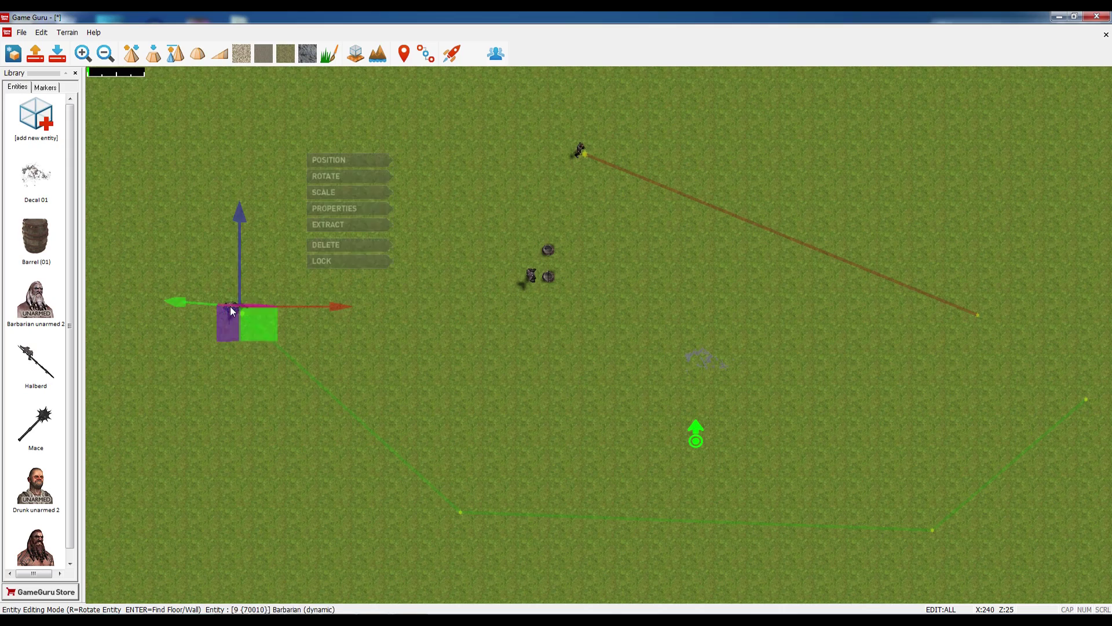
click(356, 209)
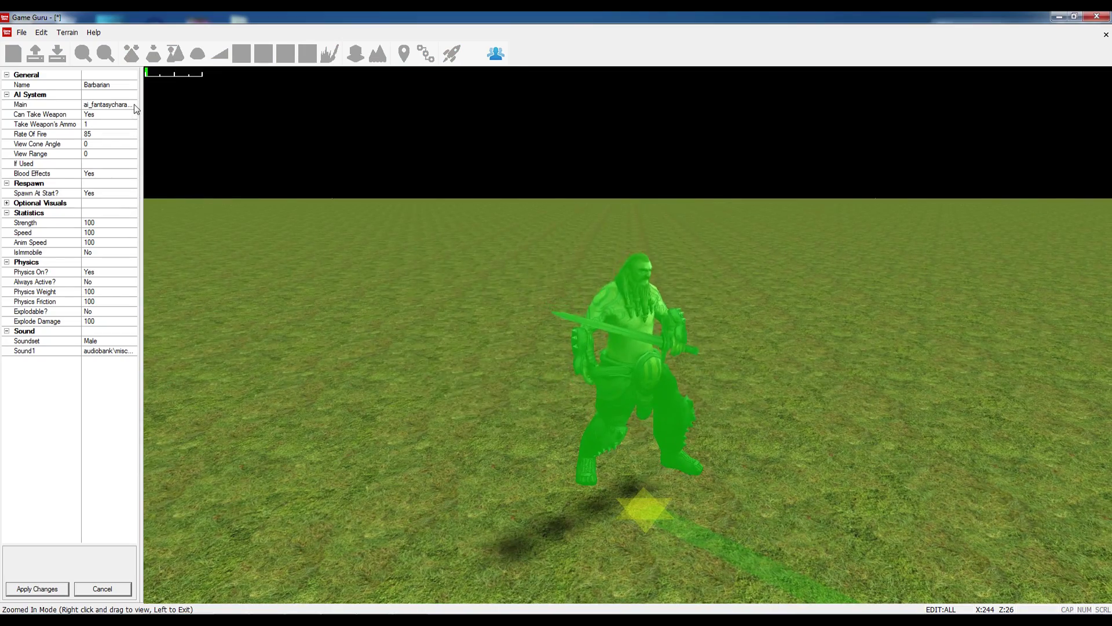
click(133, 105)
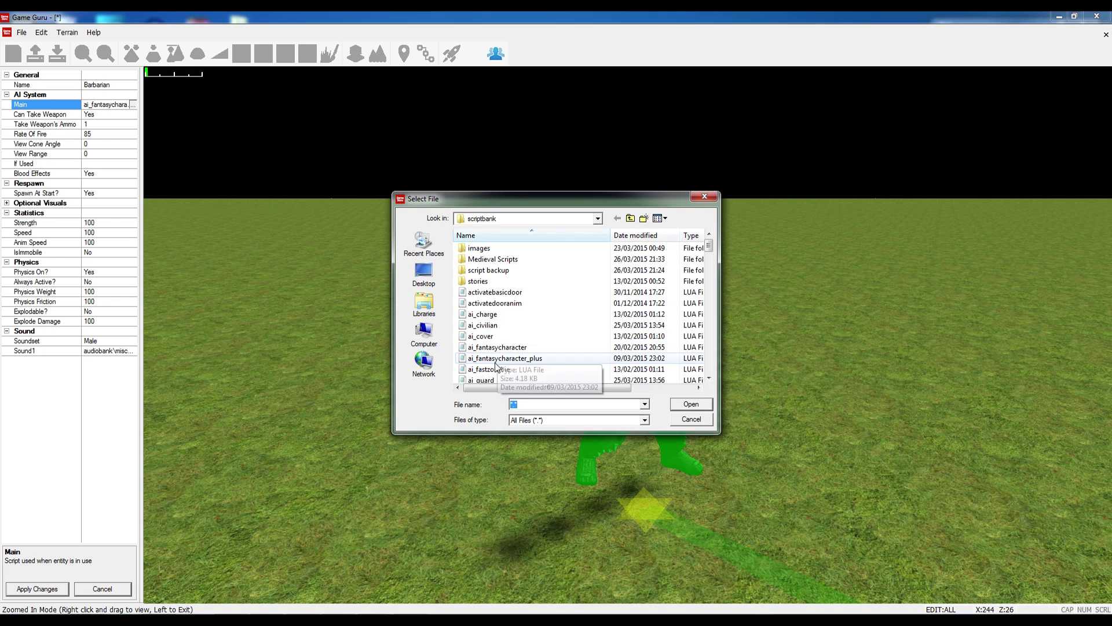
click(492, 380)
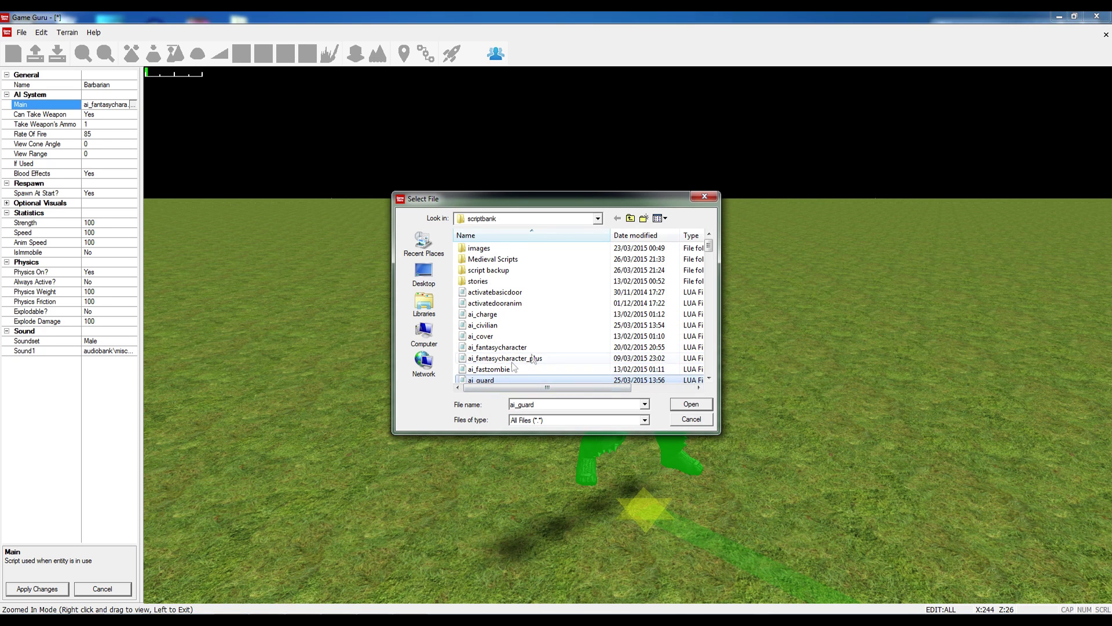
click(690, 406)
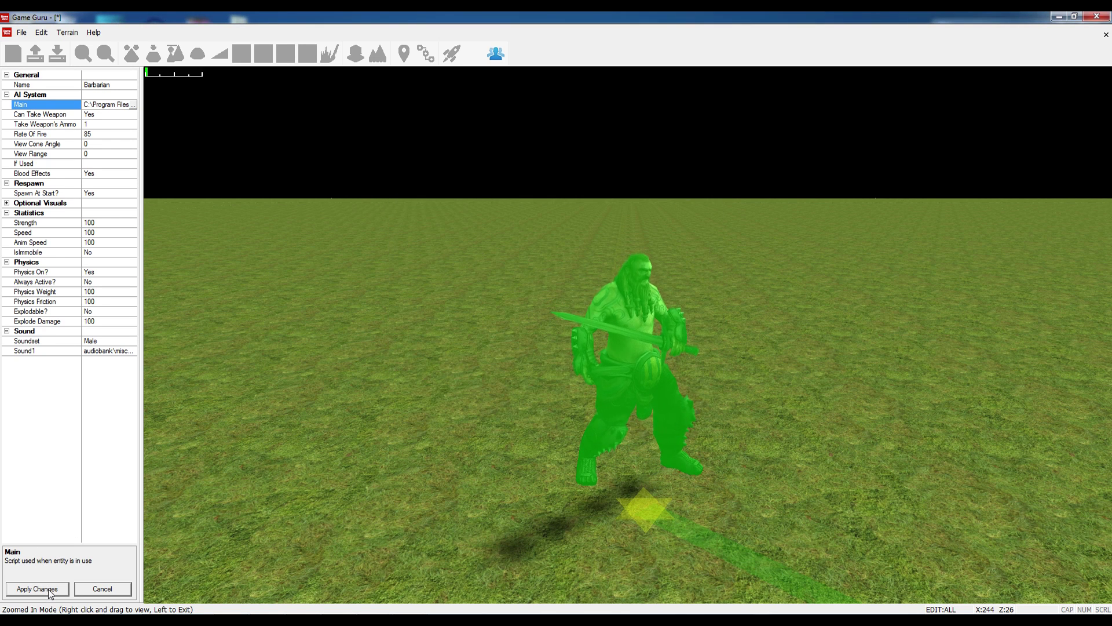
click(479, 263)
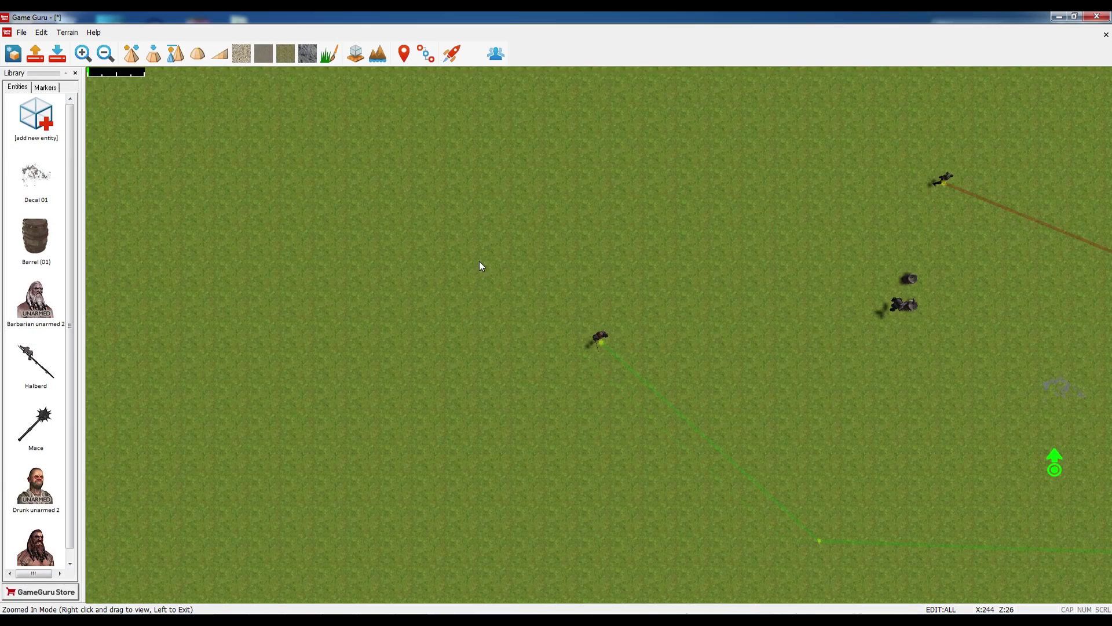
Look over the placed characters and patrol paths, then select the Decal 01 entity.
key(s)
key(d)
key(w)
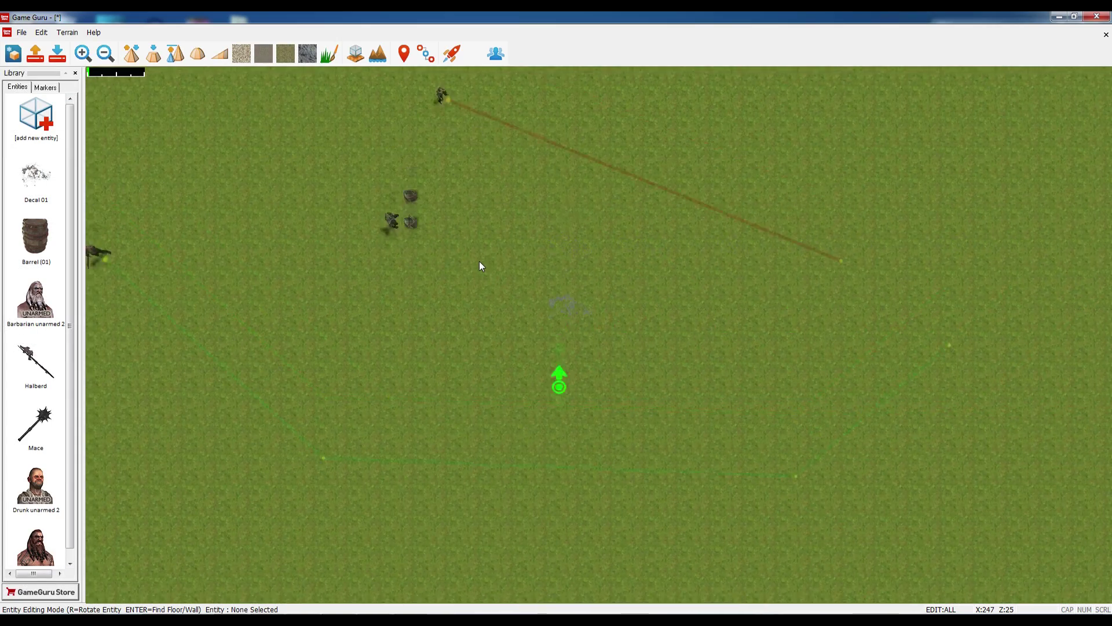
key(a)
key(d)
key(a)
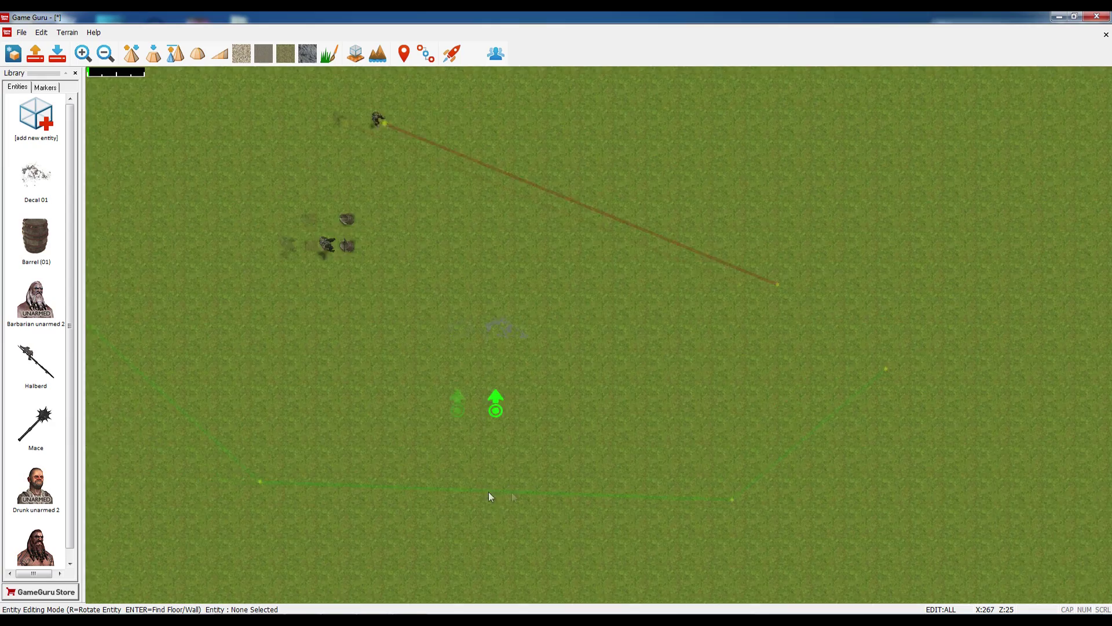
key(d)
key(w)
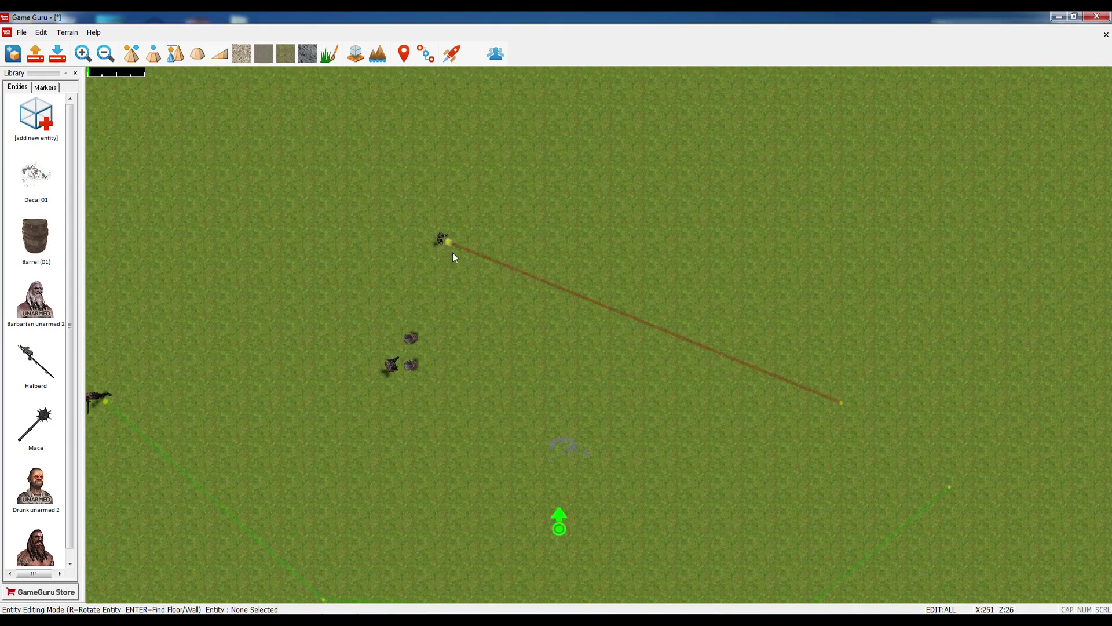
key(s)
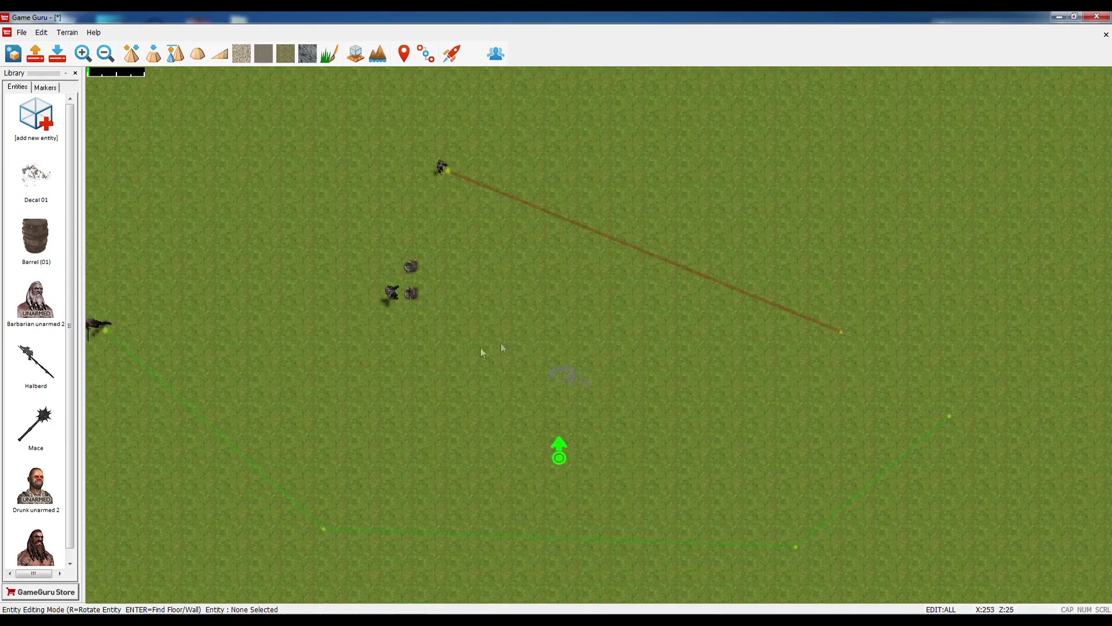
key(a)
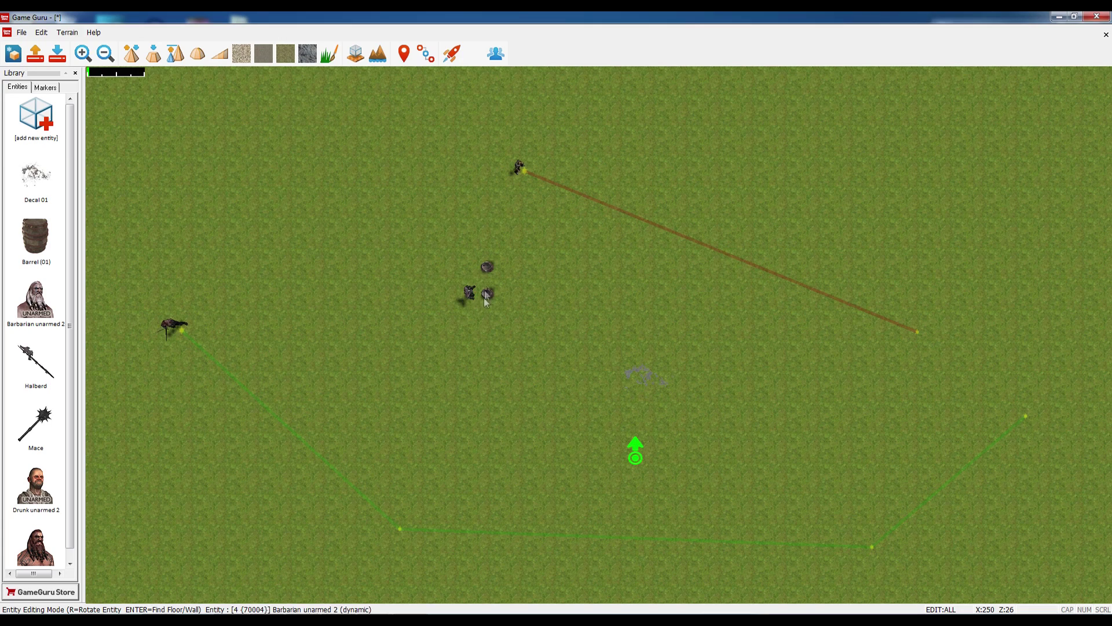
key(d)
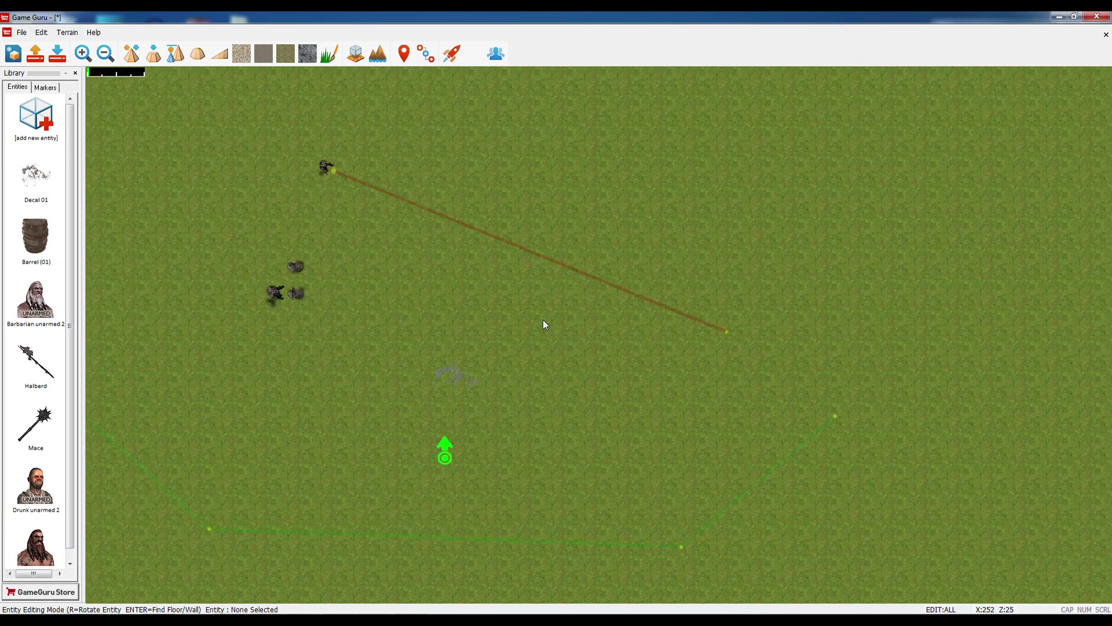
key(a)
click(533, 378)
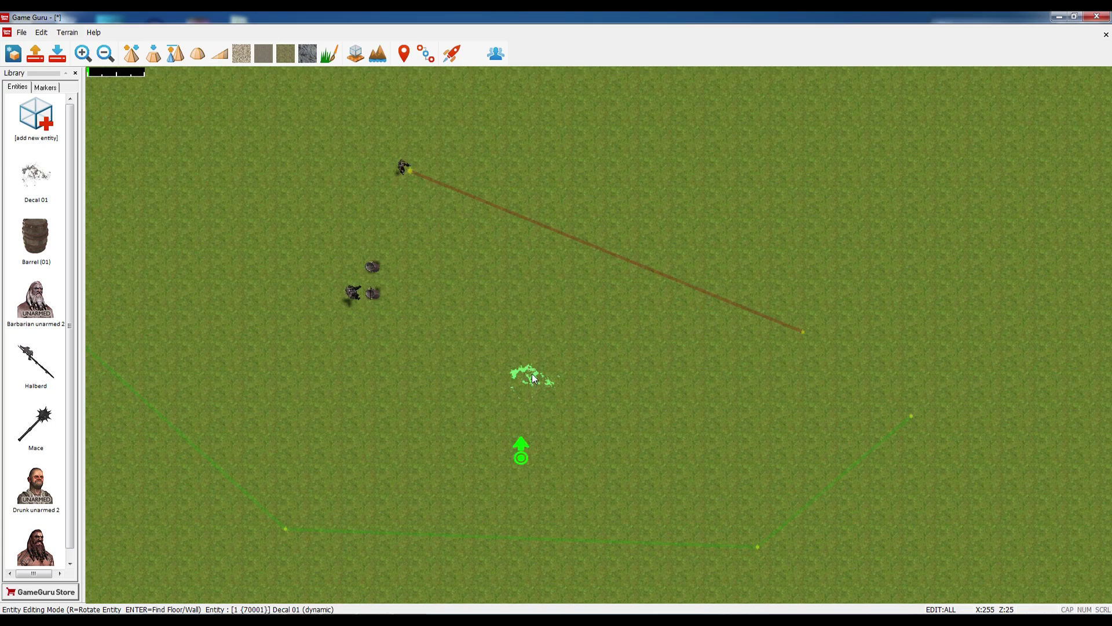
Frame the whole layout on the map and launch a test play of the level.
key(s)
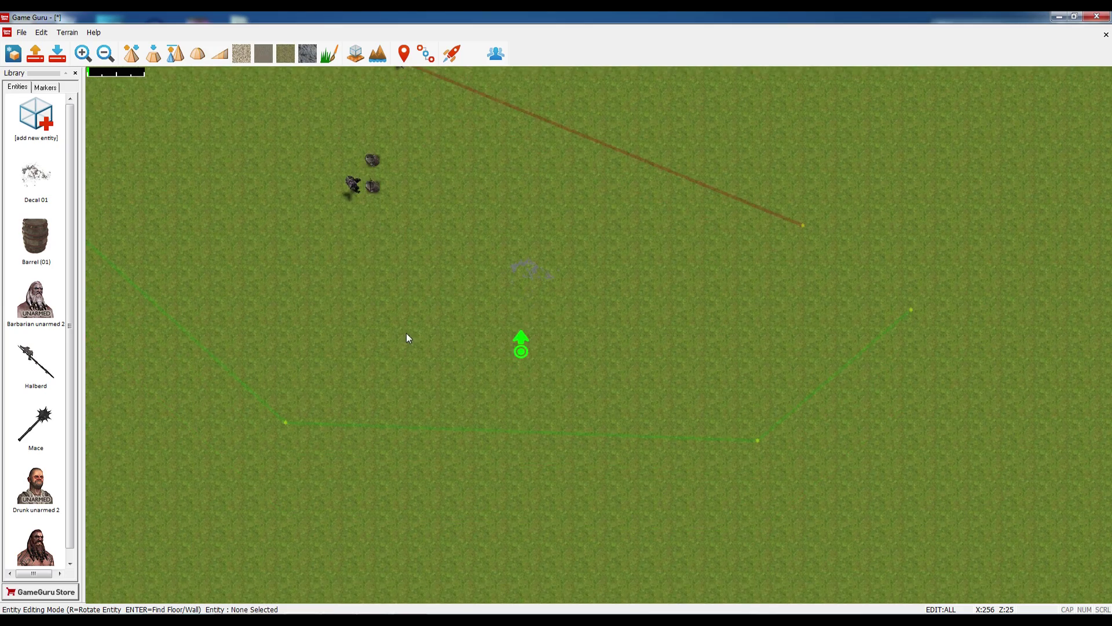
key(w)
key(a)
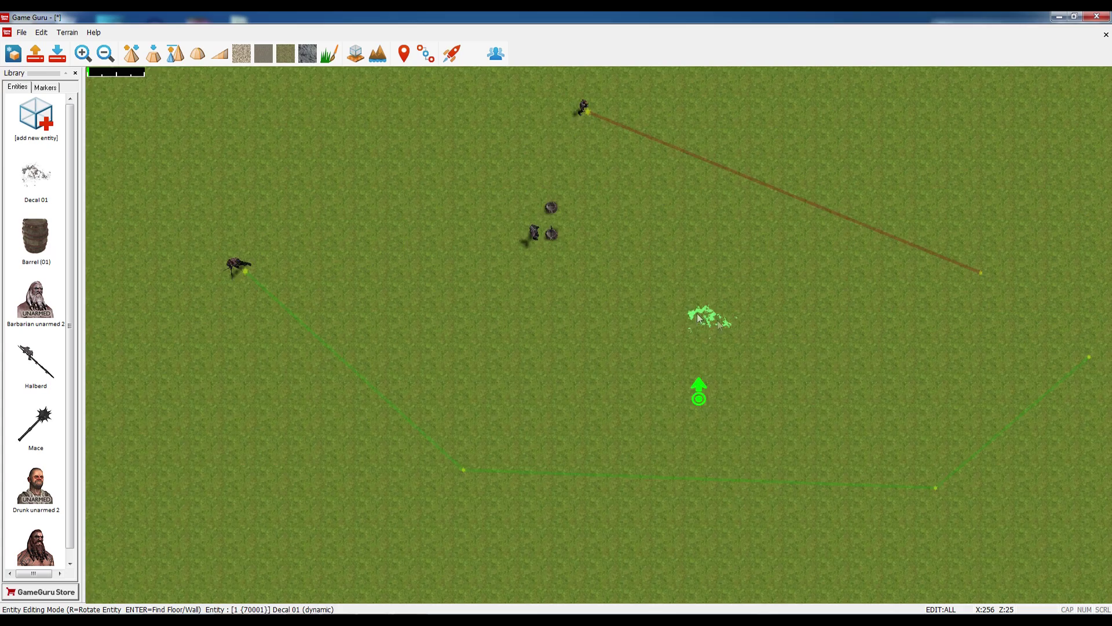
key(d)
key(d)
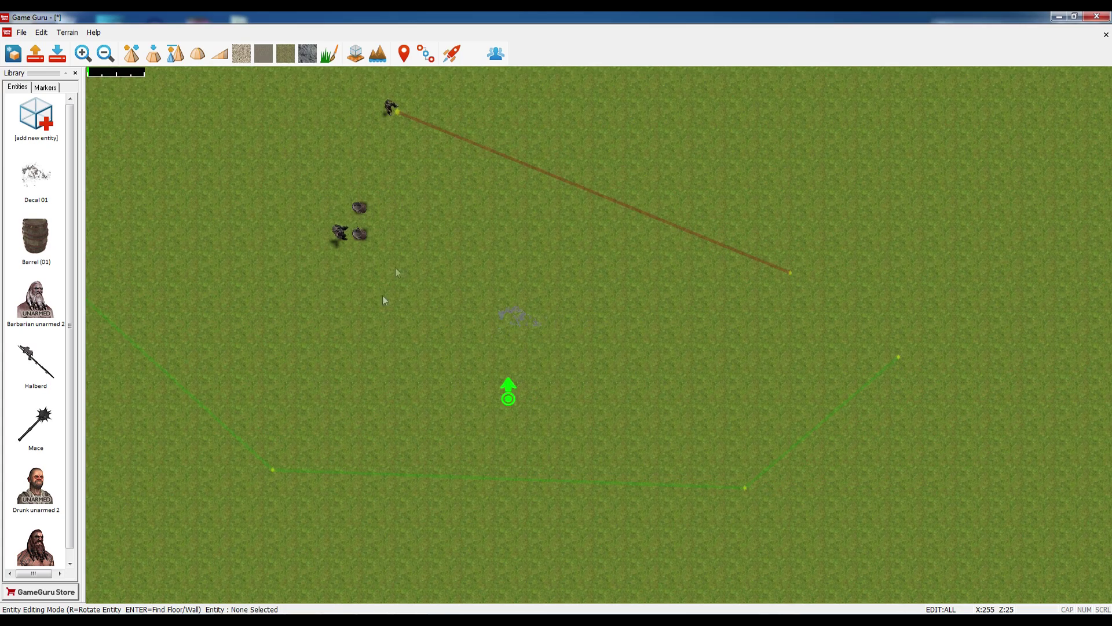
key(a)
key(d)
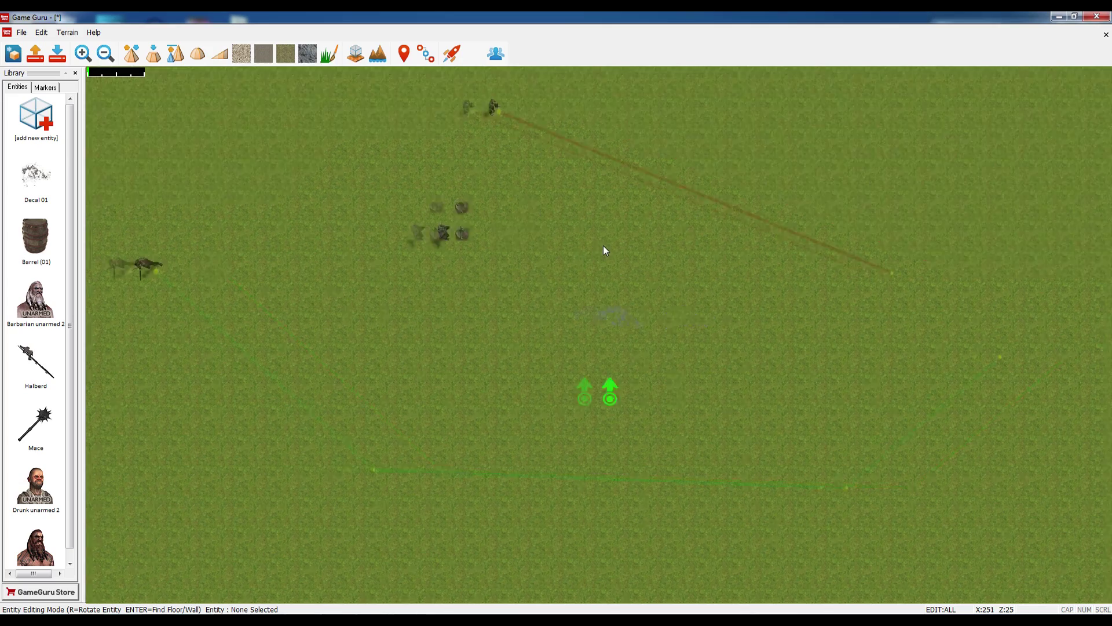
key(a)
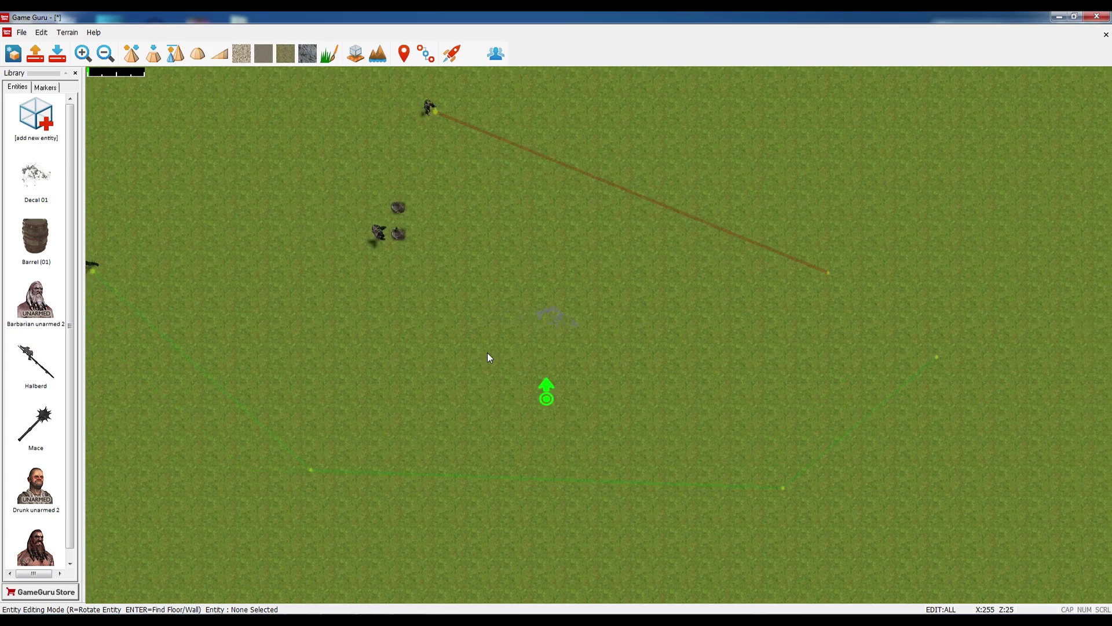
key(a)
key(w)
key(d)
right_drag(517, 249, 485, 228)
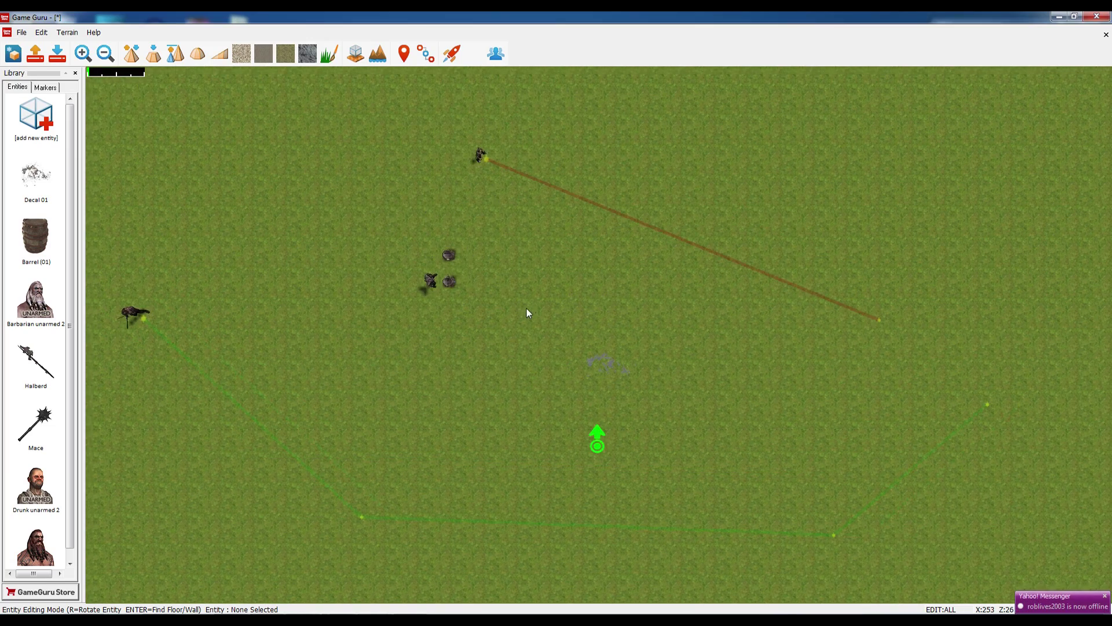
right_drag(526, 310, 566, 269)
key(d)
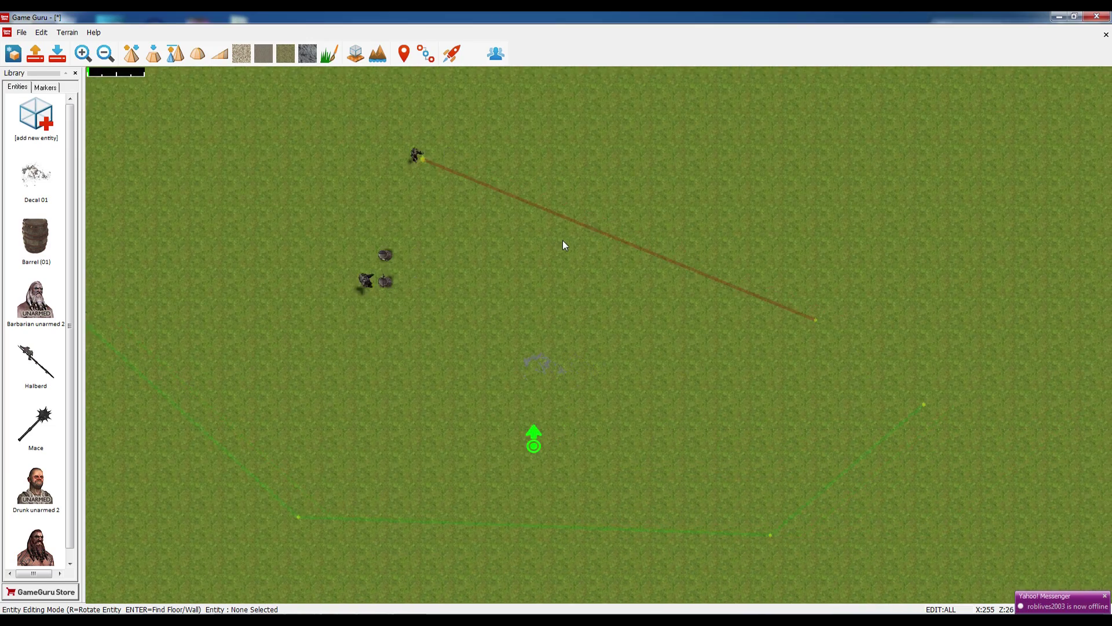
key(s)
key(a)
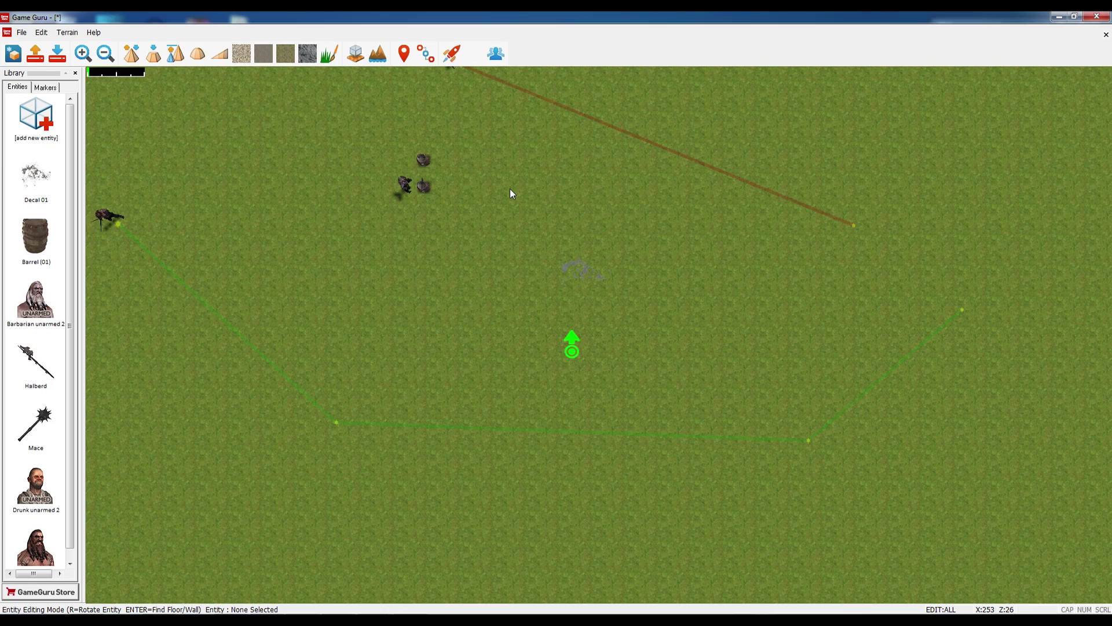
click(454, 53)
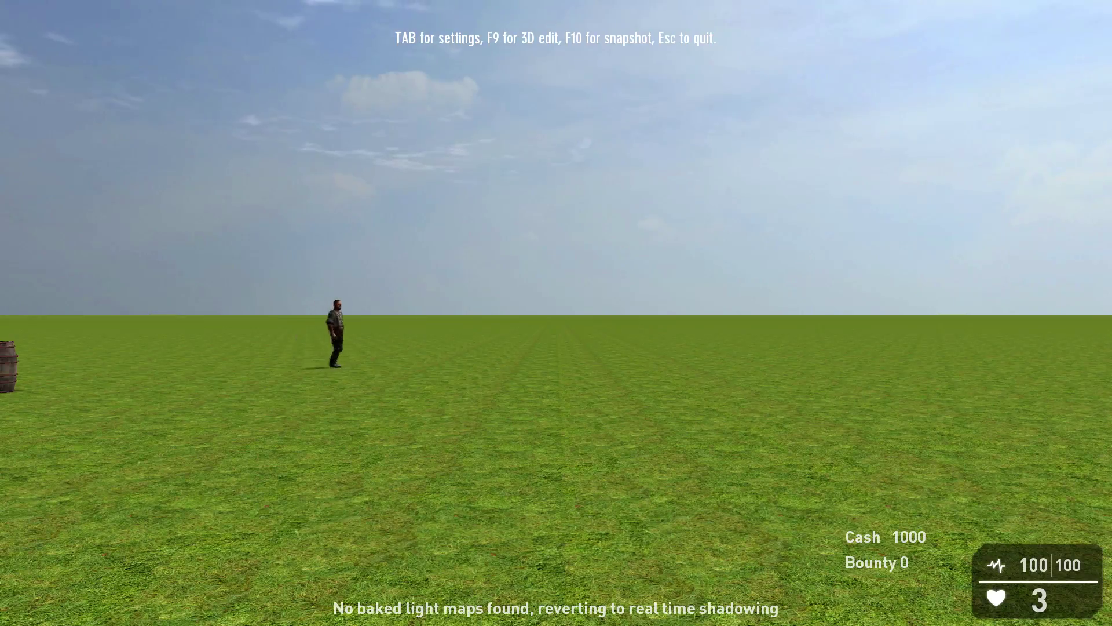
Test-play: loot the merchant stash for 265 cash, fight with the mace, then quit to the editor.
key(w)
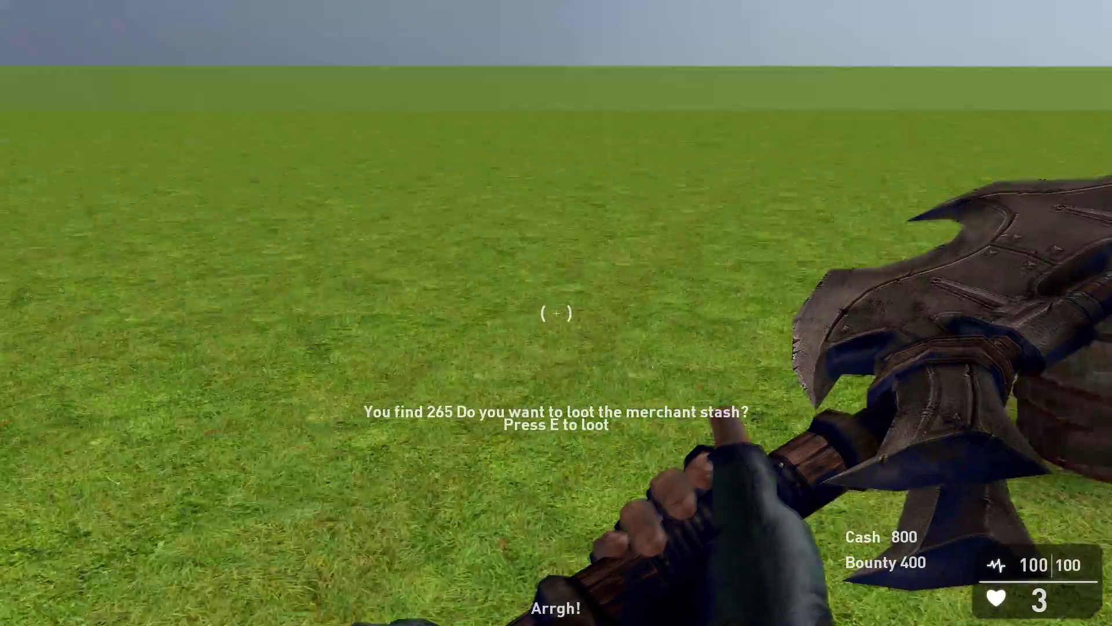
key(e)
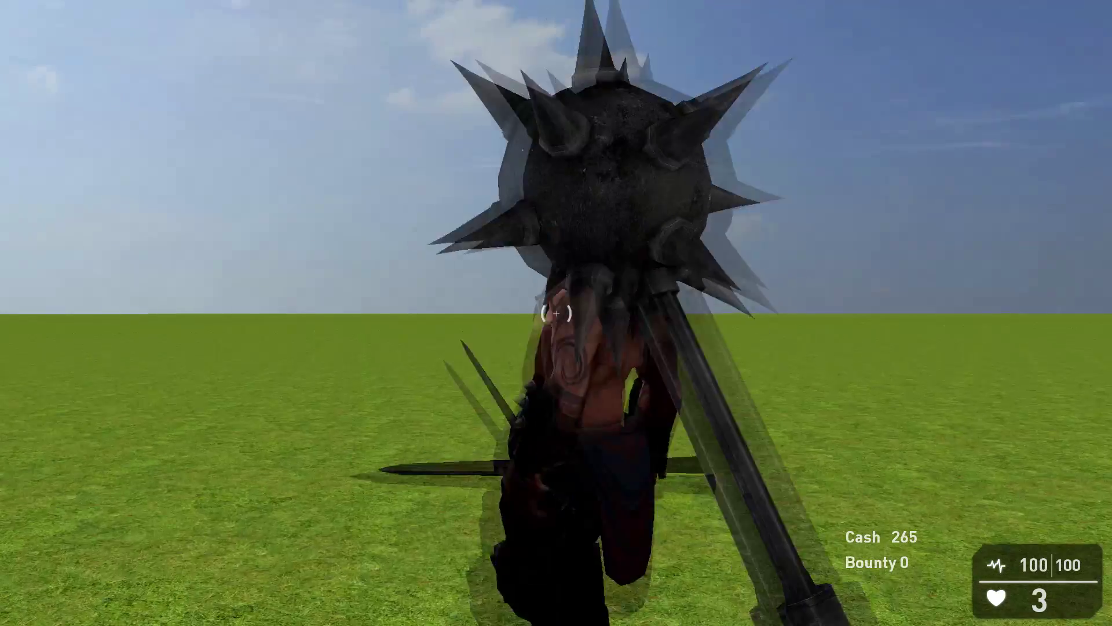
click(556, 313)
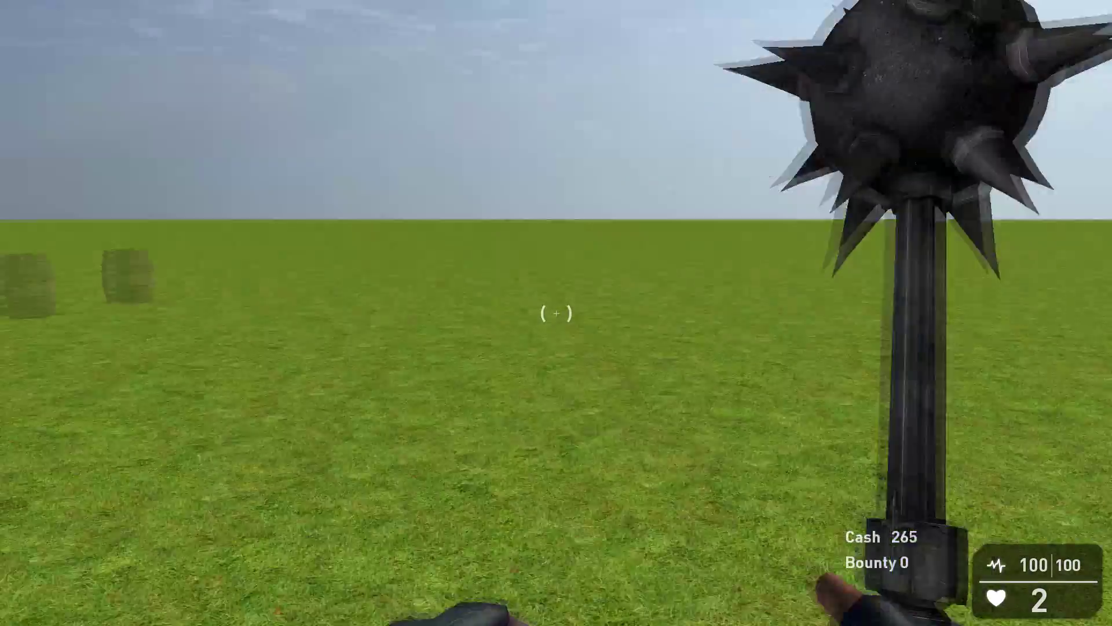
click(556, 313)
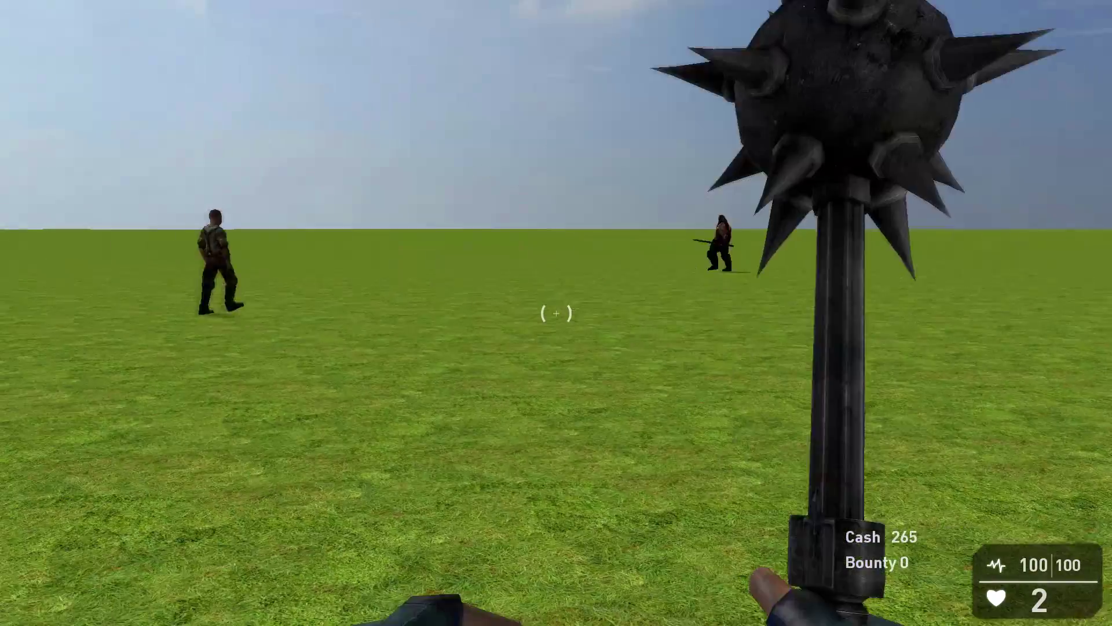
key(Escape)
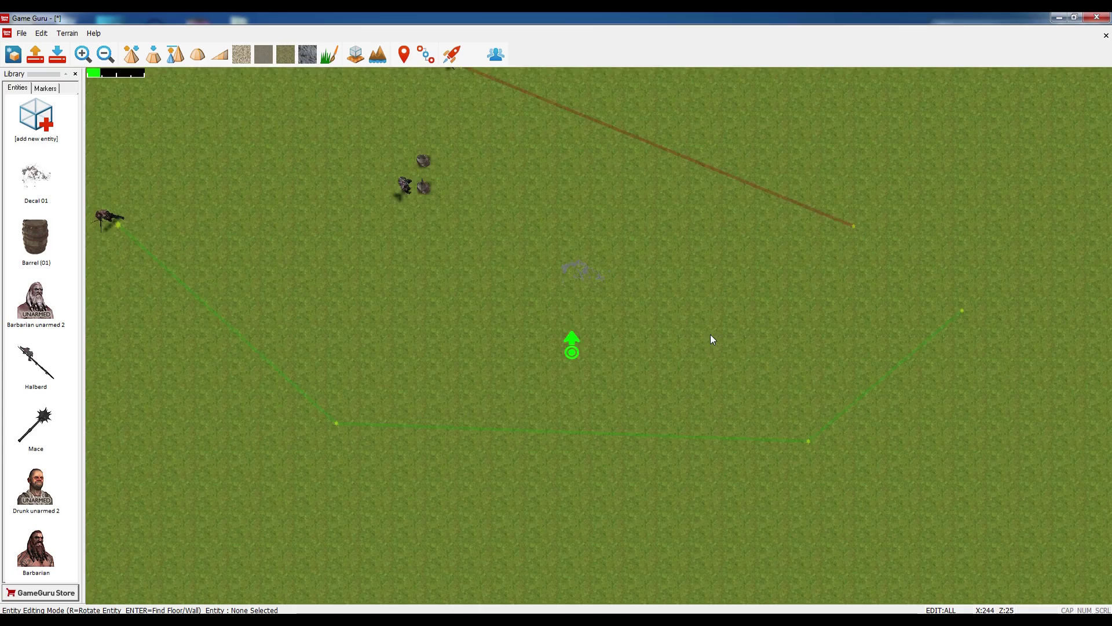
Choose Barrel 1 from the Medieval collection in the Entity Library and confirm with Ok.
key(w)
key(a)
key(s)
key(d)
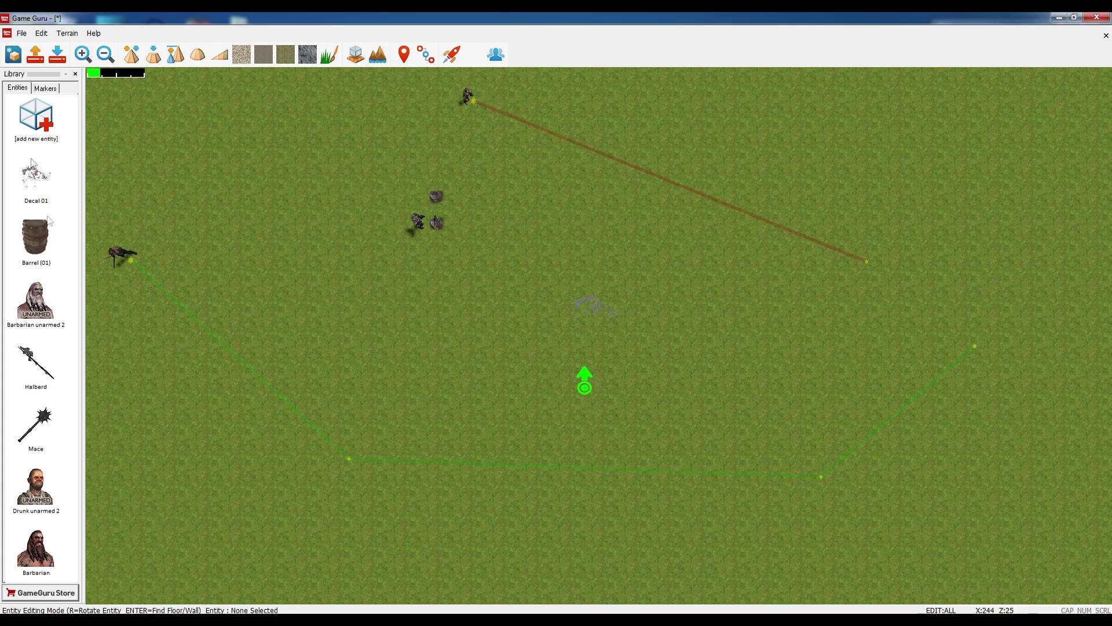
click(42, 127)
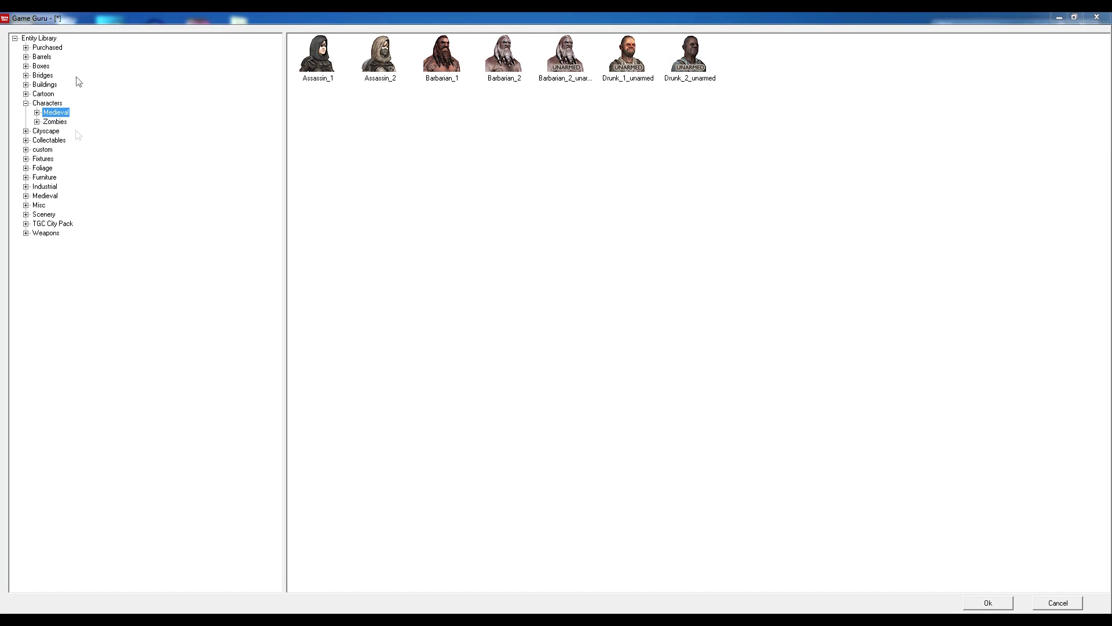
click(36, 196)
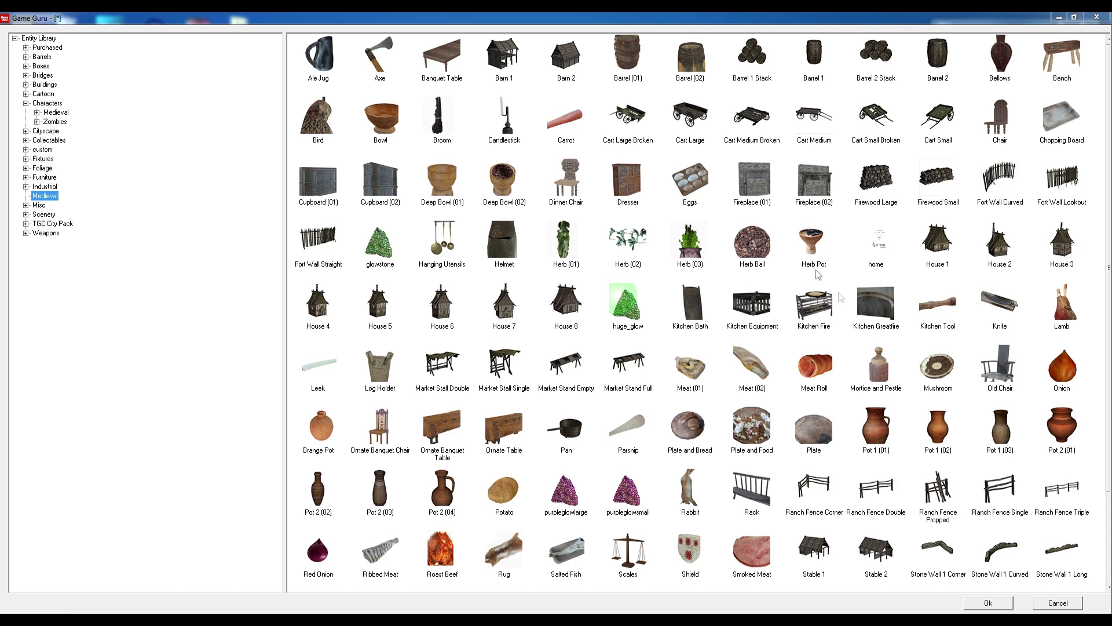
click(814, 58)
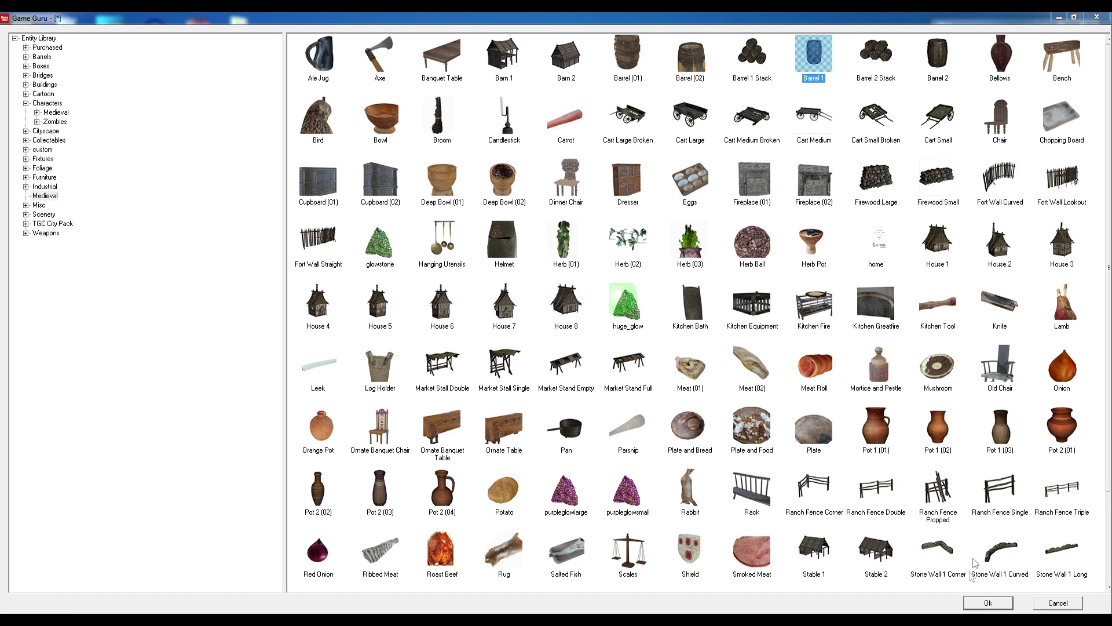
click(986, 603)
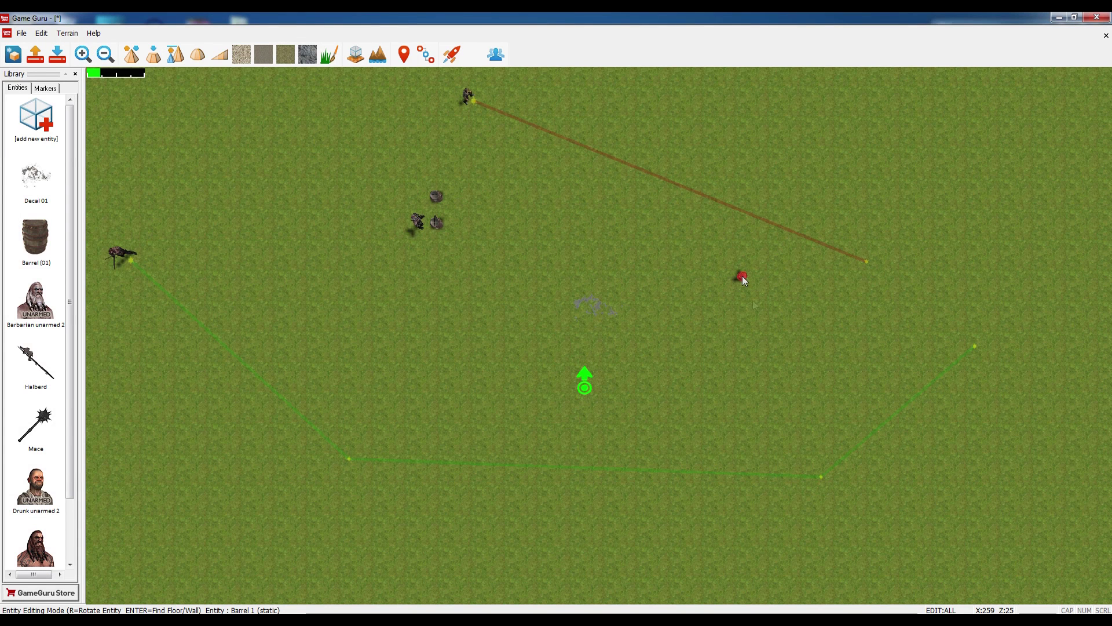
Drop the new barrel on the map and set its Static Mode to No.
click(741, 277)
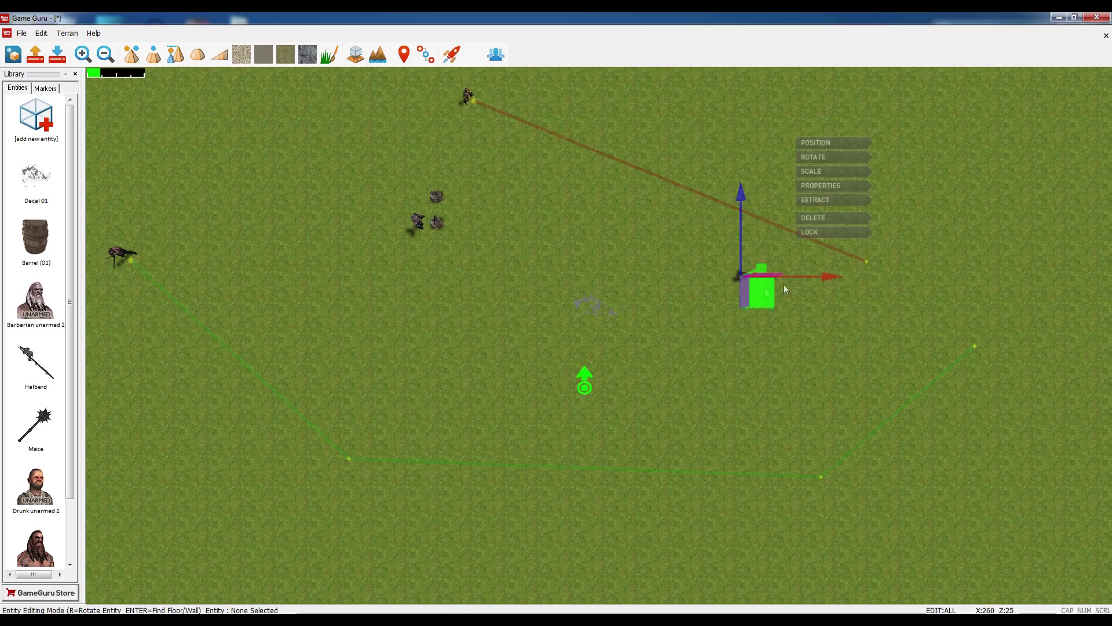
click(827, 186)
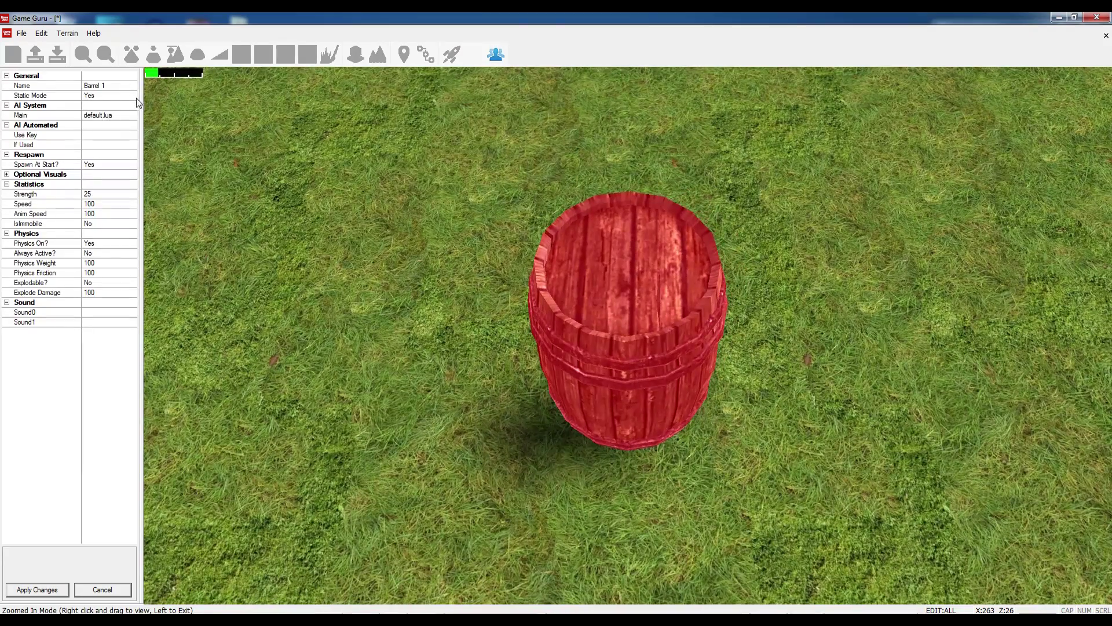
click(132, 96)
click(132, 97)
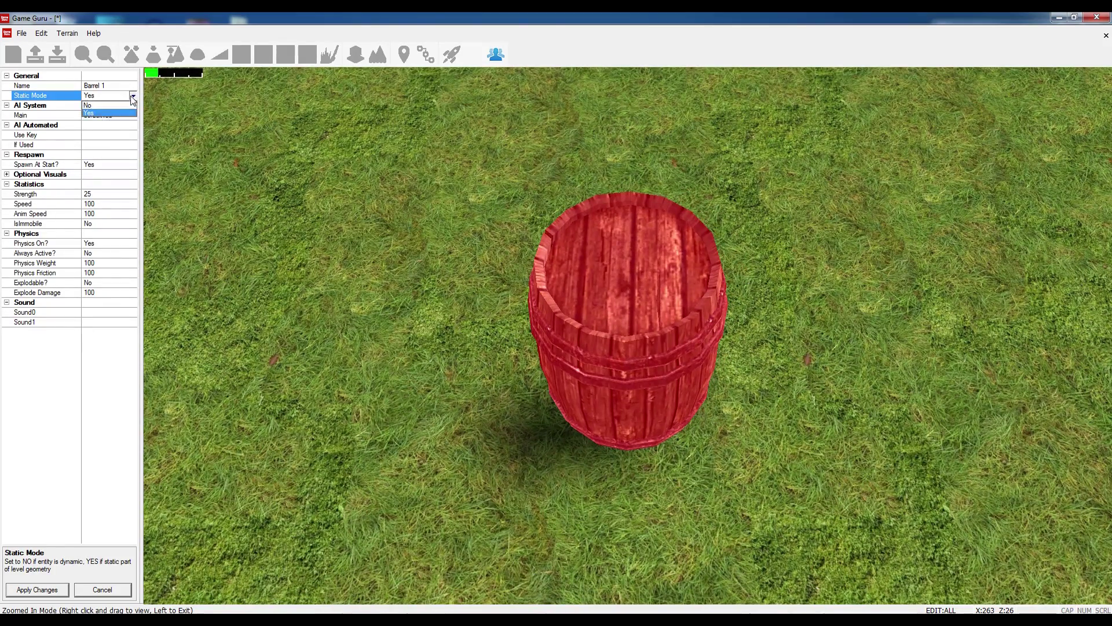
Assign the ai_medieval_findcash script as the barrel's Main script and apply the changes.
double_click(134, 116)
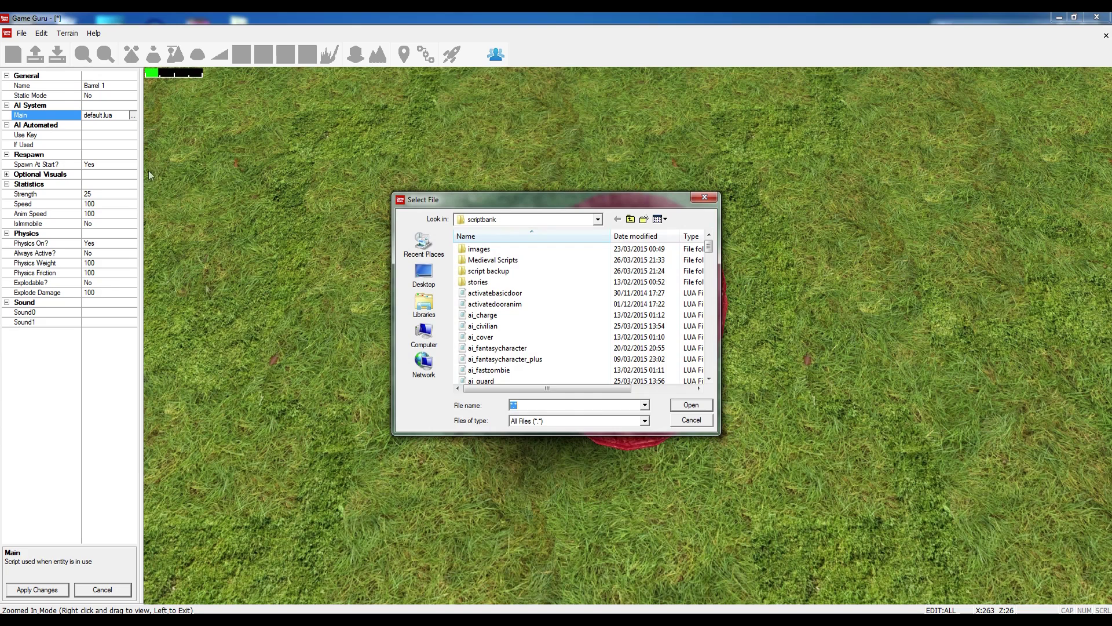
click(499, 349)
scroll(499, 349, down, 2)
scroll(500, 351, down, 3)
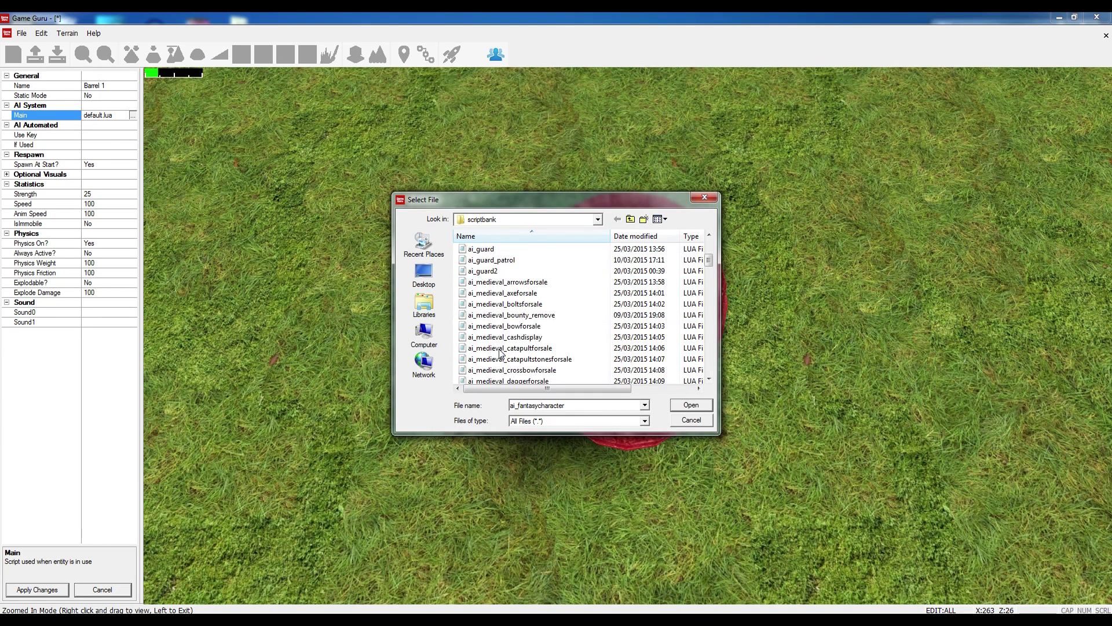
scroll(596, 335, down, 3)
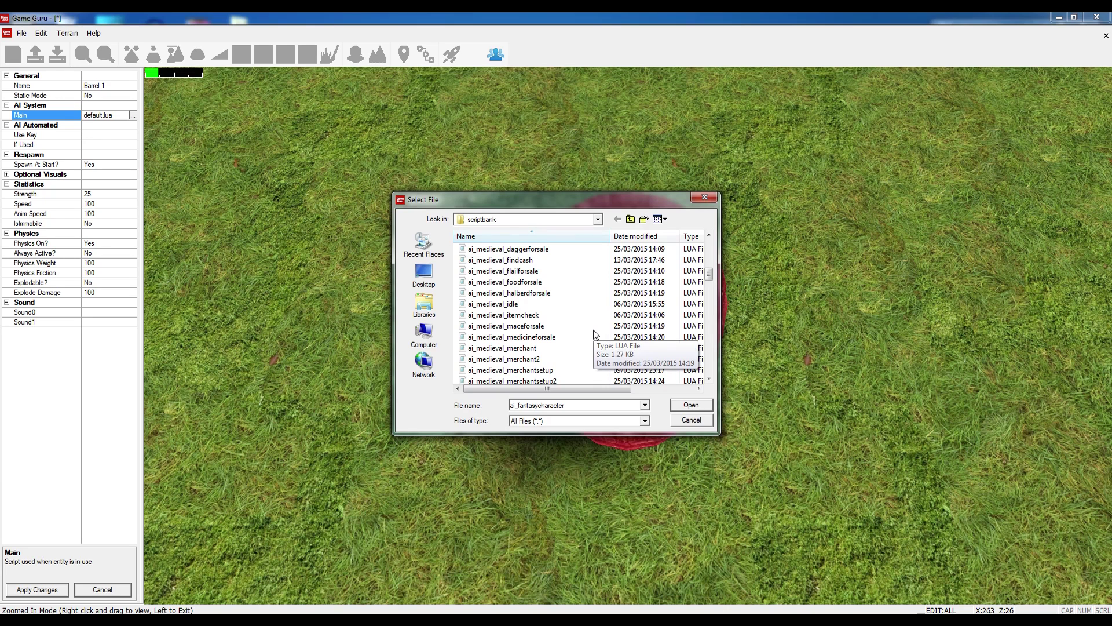
scroll(596, 335, down, 2)
scroll(632, 329, up, 3)
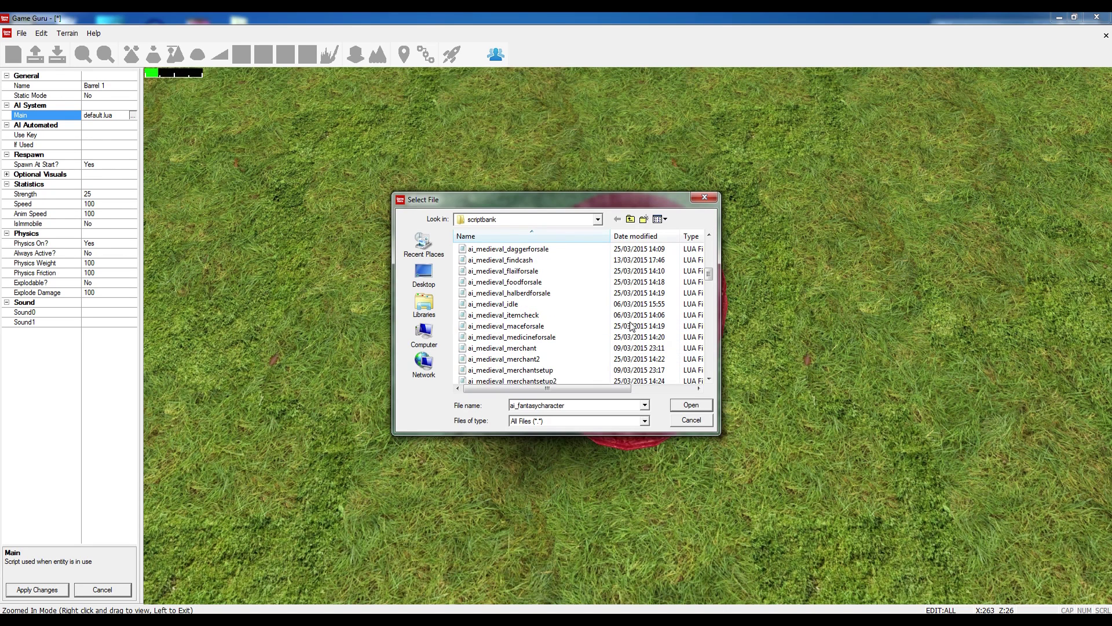
click(528, 295)
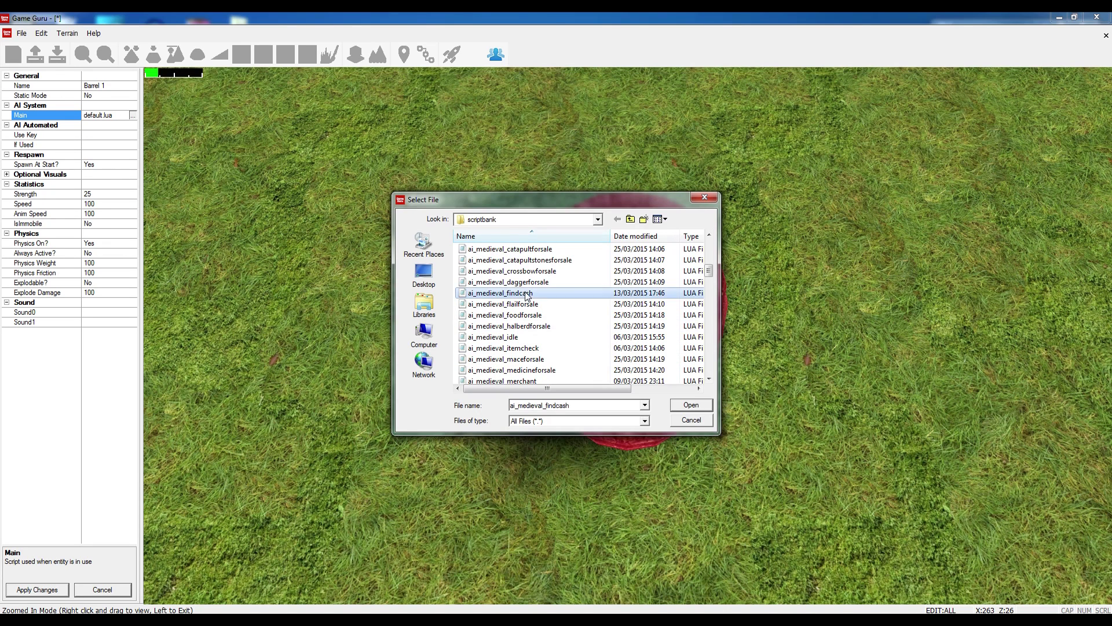
click(690, 405)
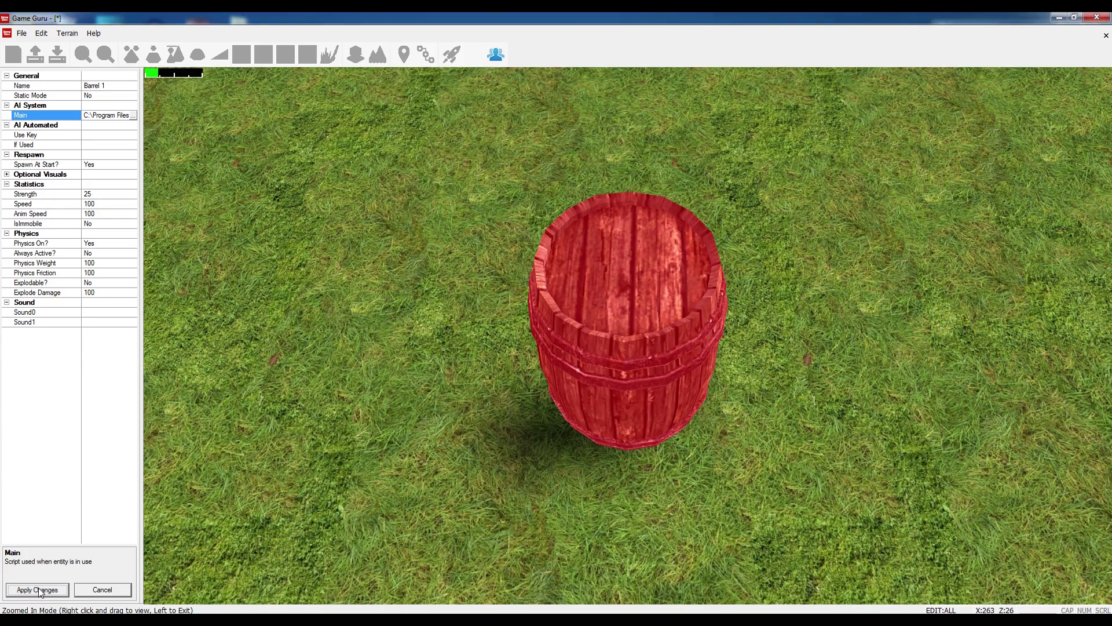
click(457, 223)
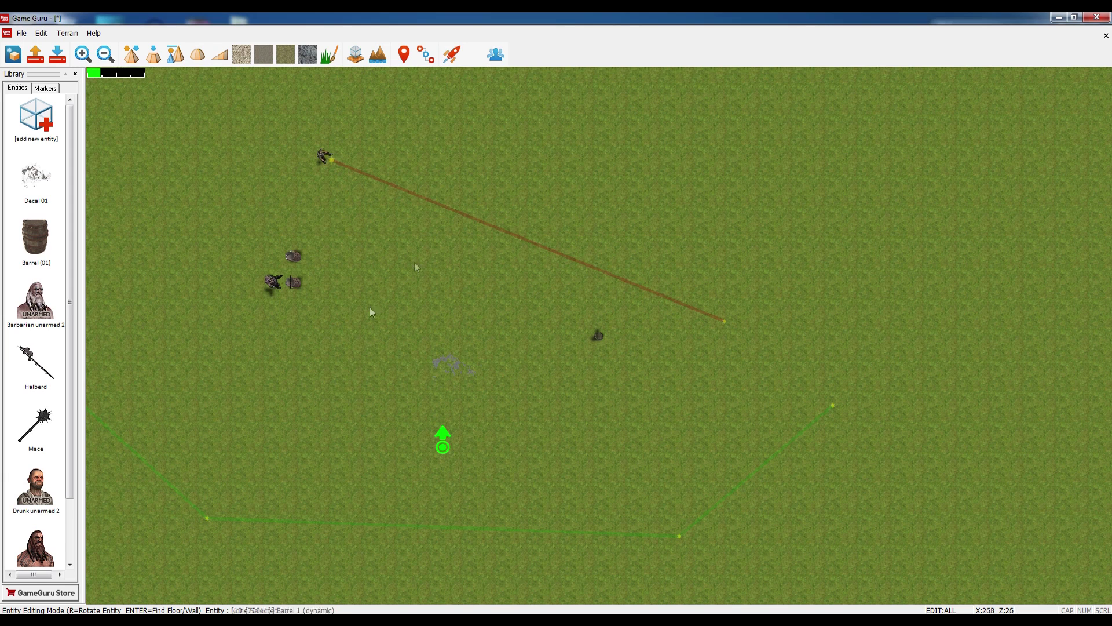
Launch a test game, search the barrel for 515 copper, then walk to the greeting merchant.
click(452, 55)
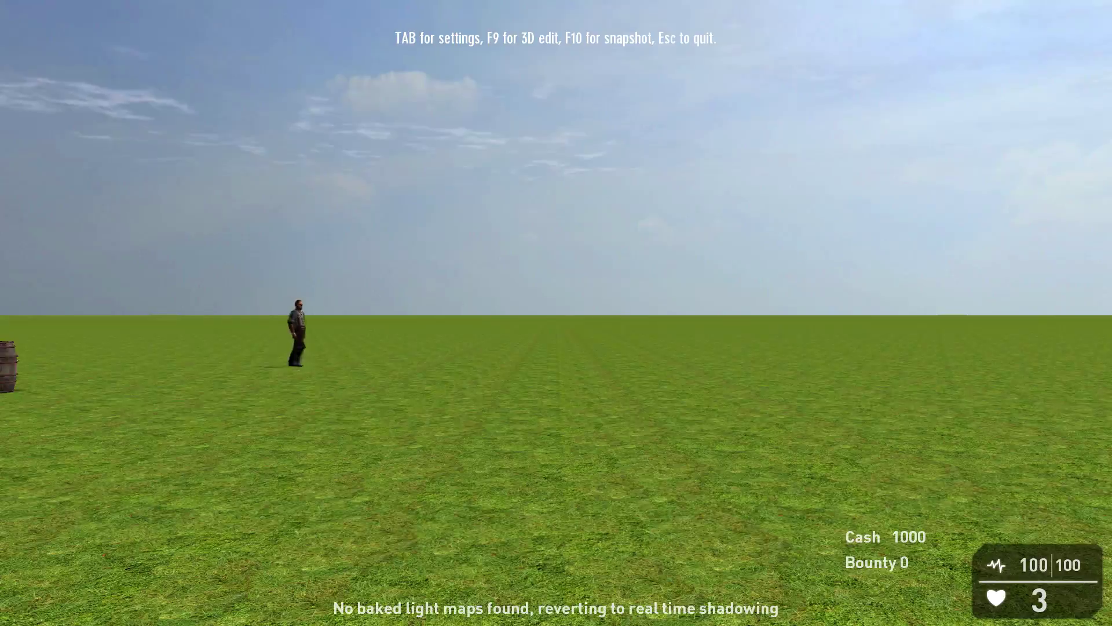
key(w)
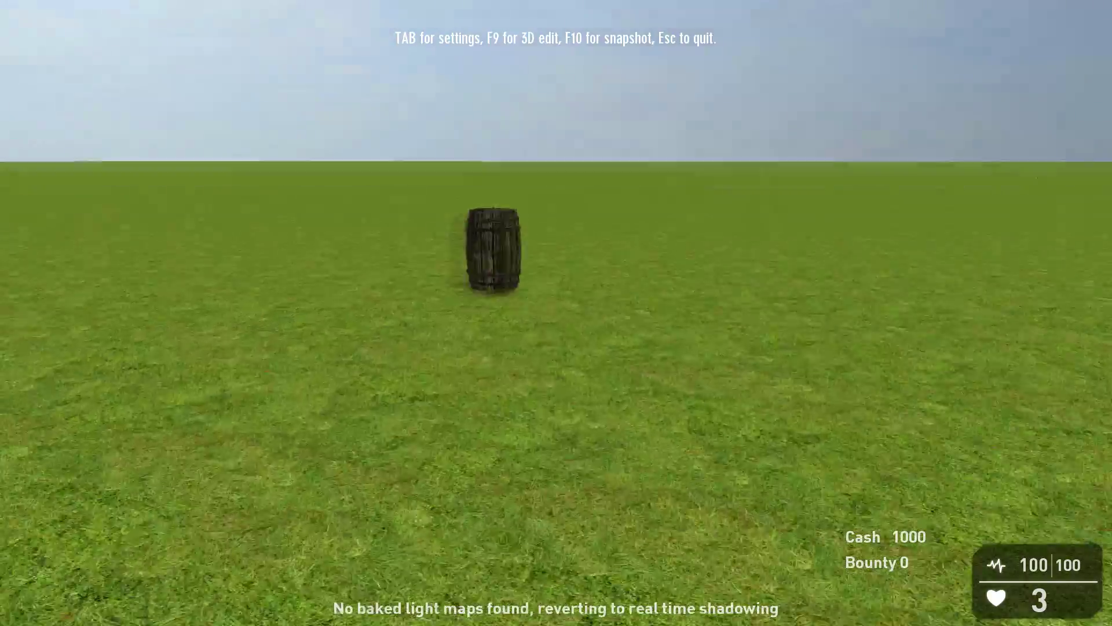
key(w)
key(e)
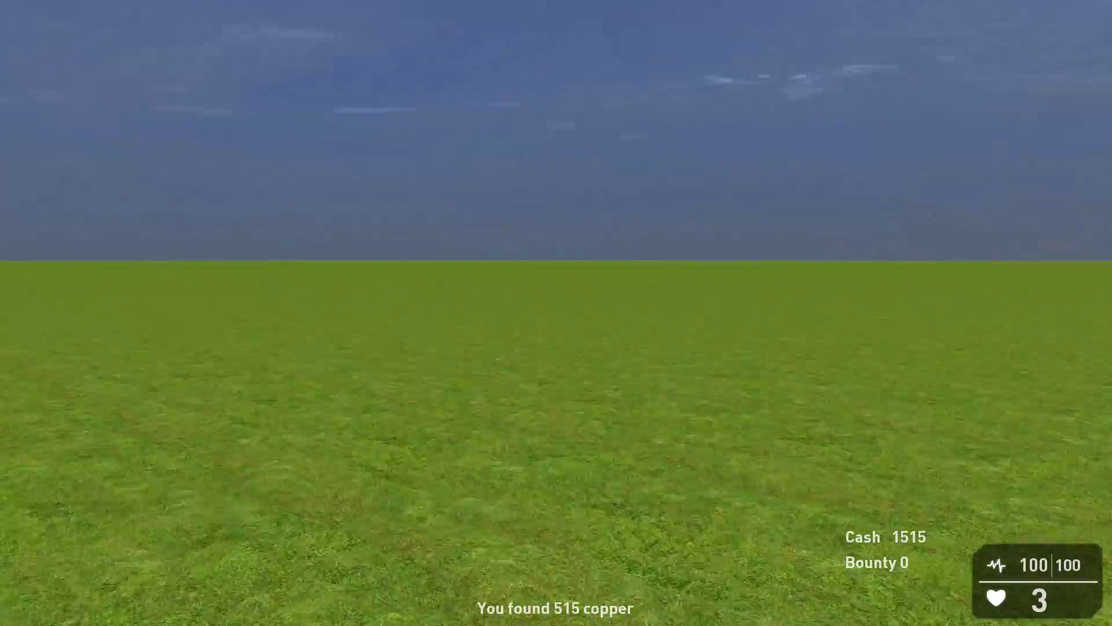
key(w)
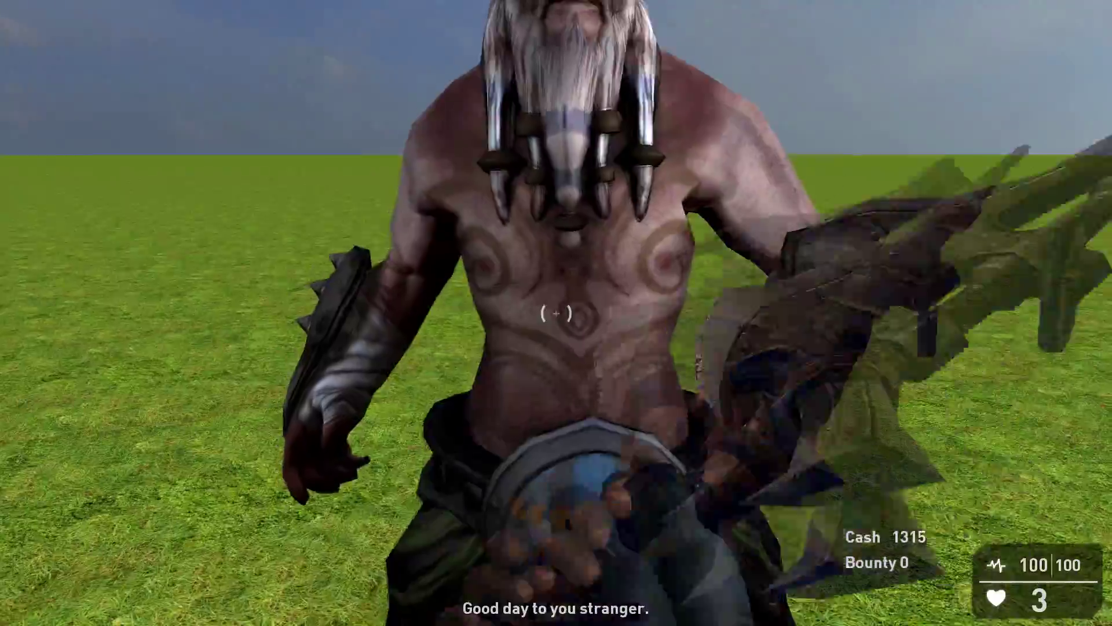
Kill the merchant with the axe for the 400 bounty and loot his cash.
click(556, 313)
key(e)
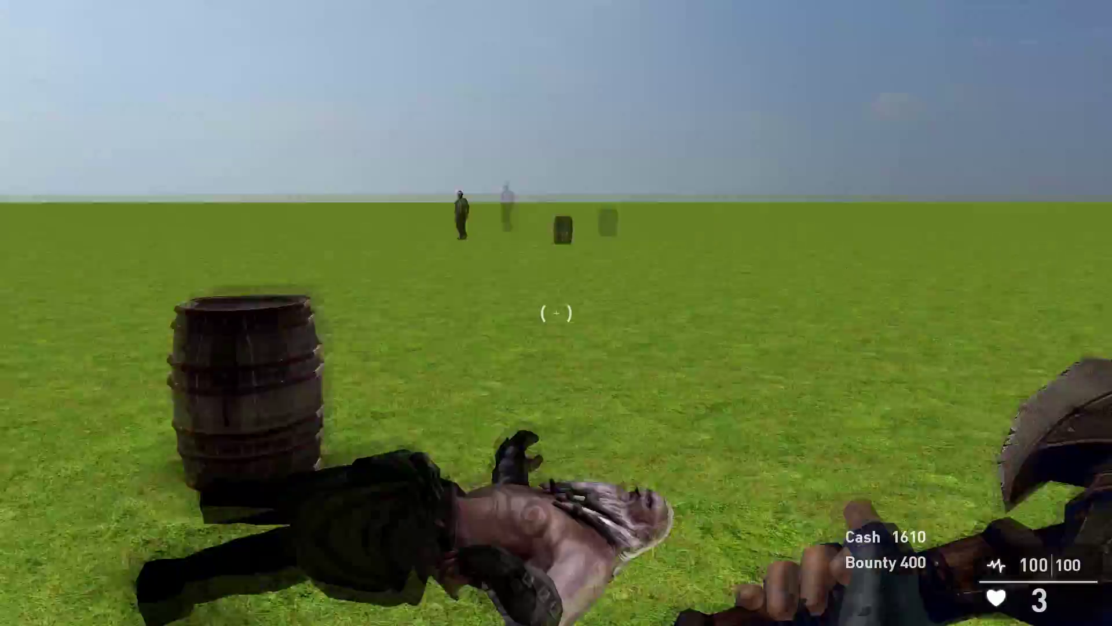
key(a)
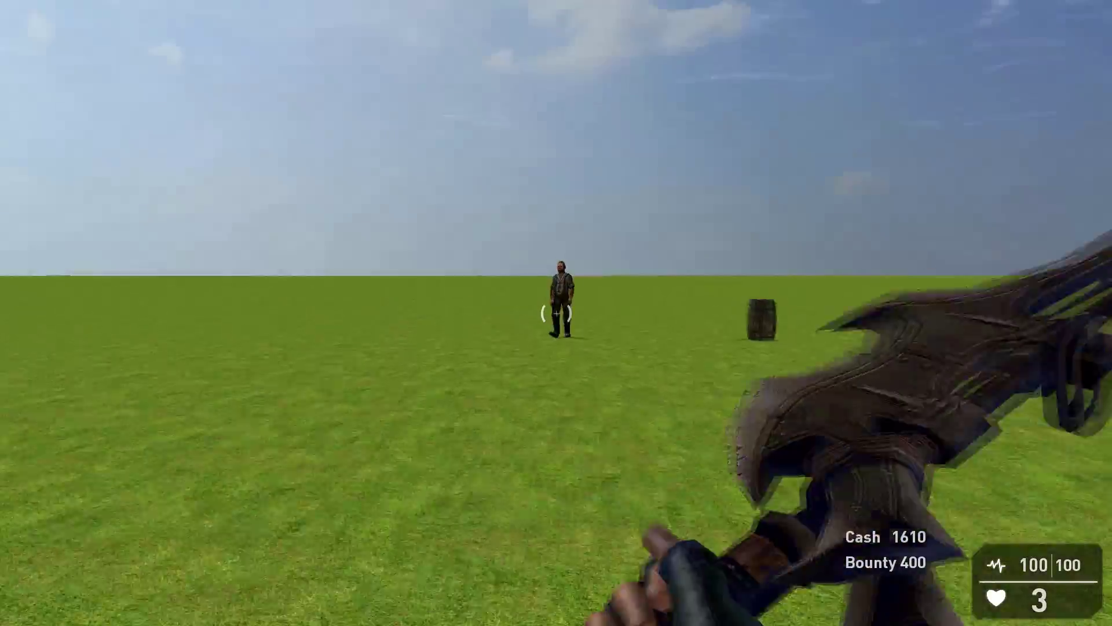
Advance on the patrolling guard and civilian, repeatedly swinging the axe at them.
key(w)
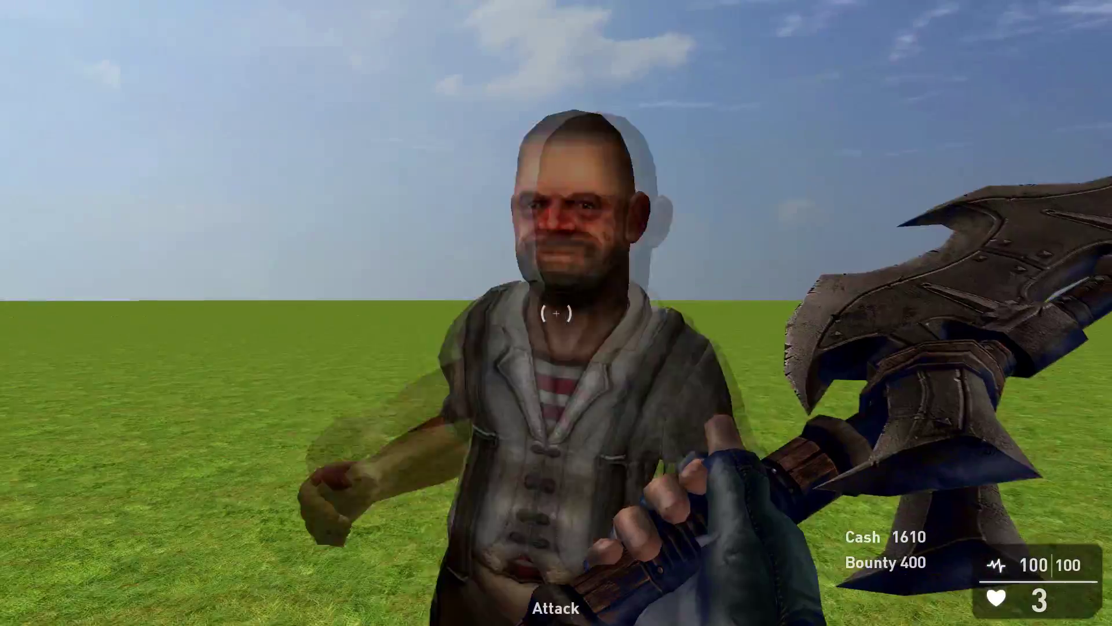
click(556, 313)
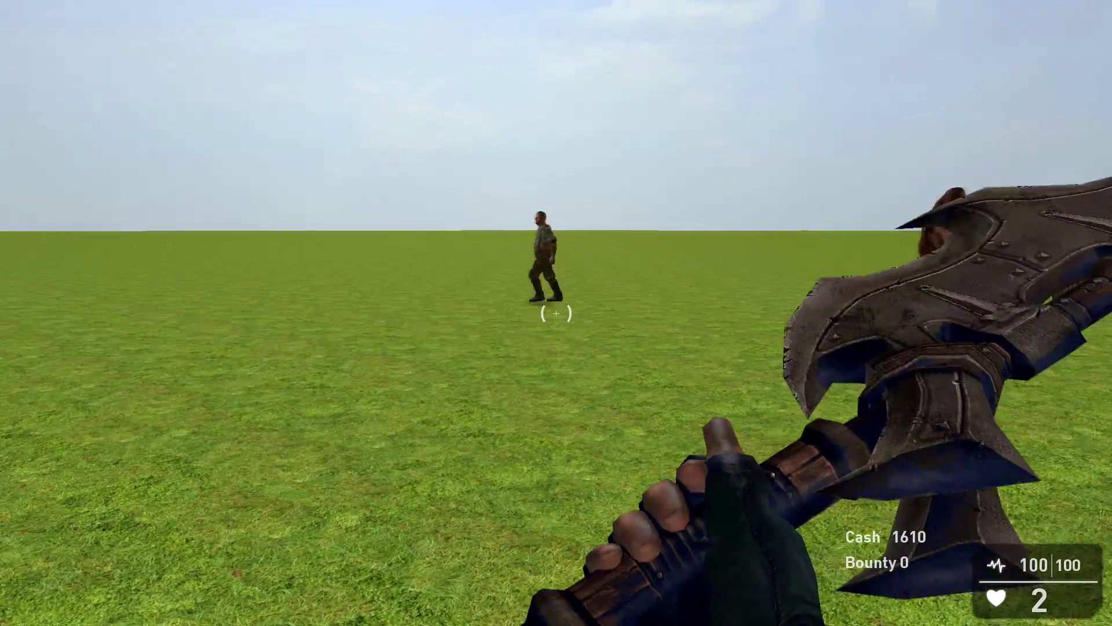
click(556, 312)
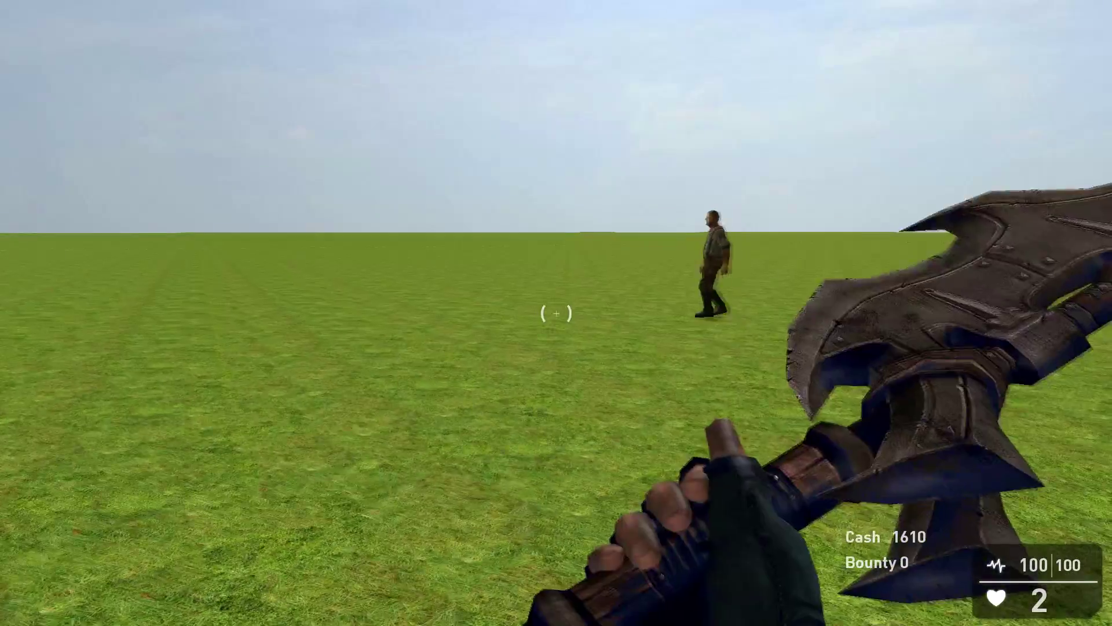
click(556, 313)
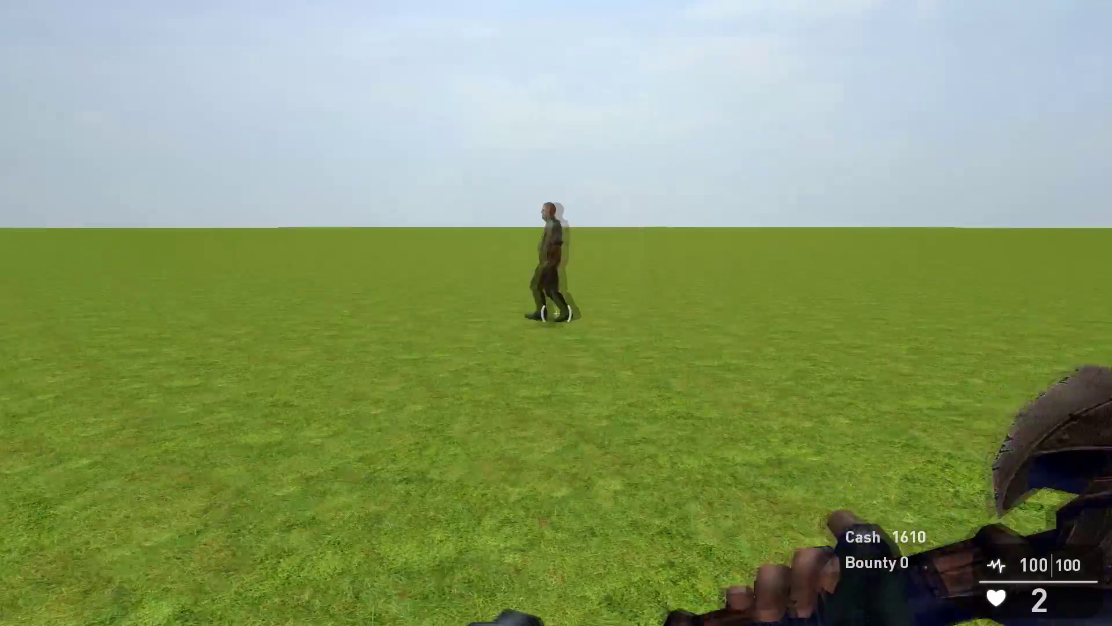
click(556, 313)
click(556, 312)
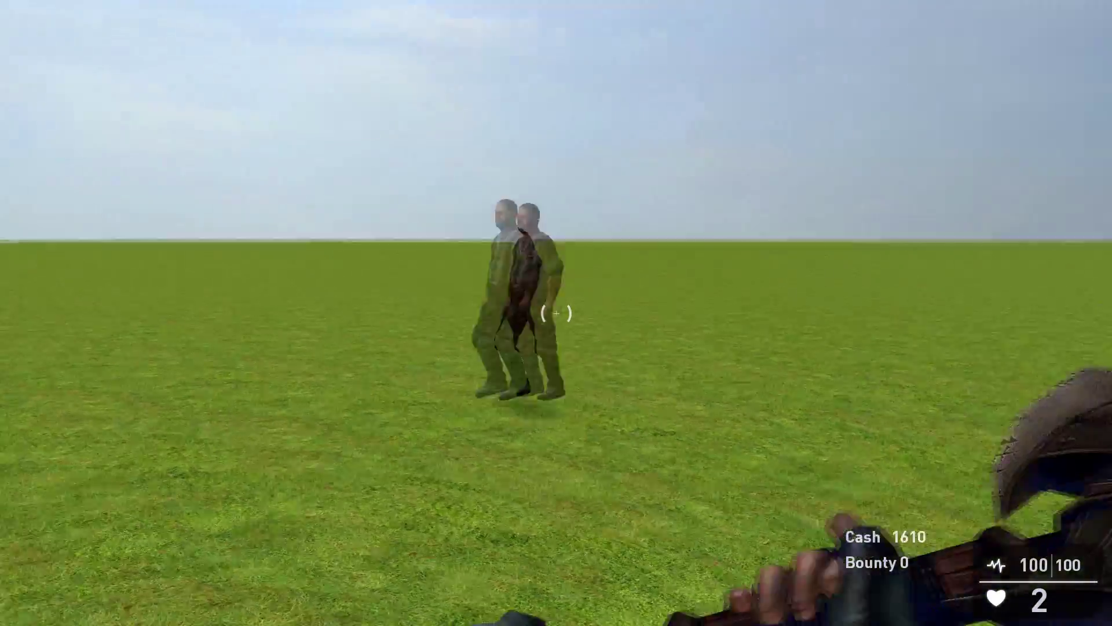
click(556, 313)
click(556, 313)
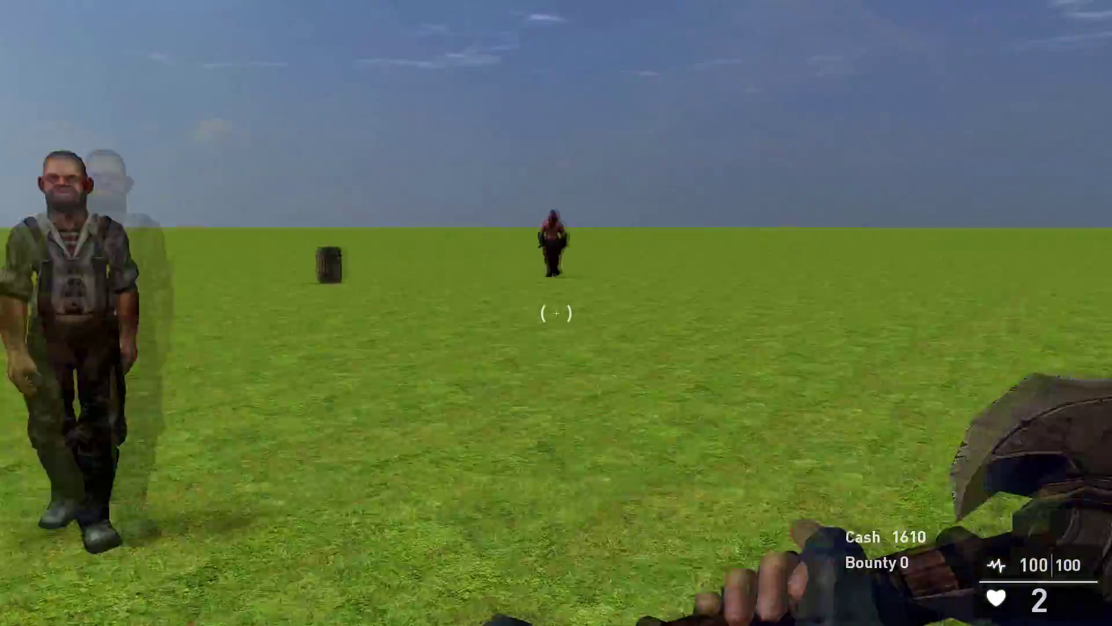
click(556, 313)
click(556, 313)
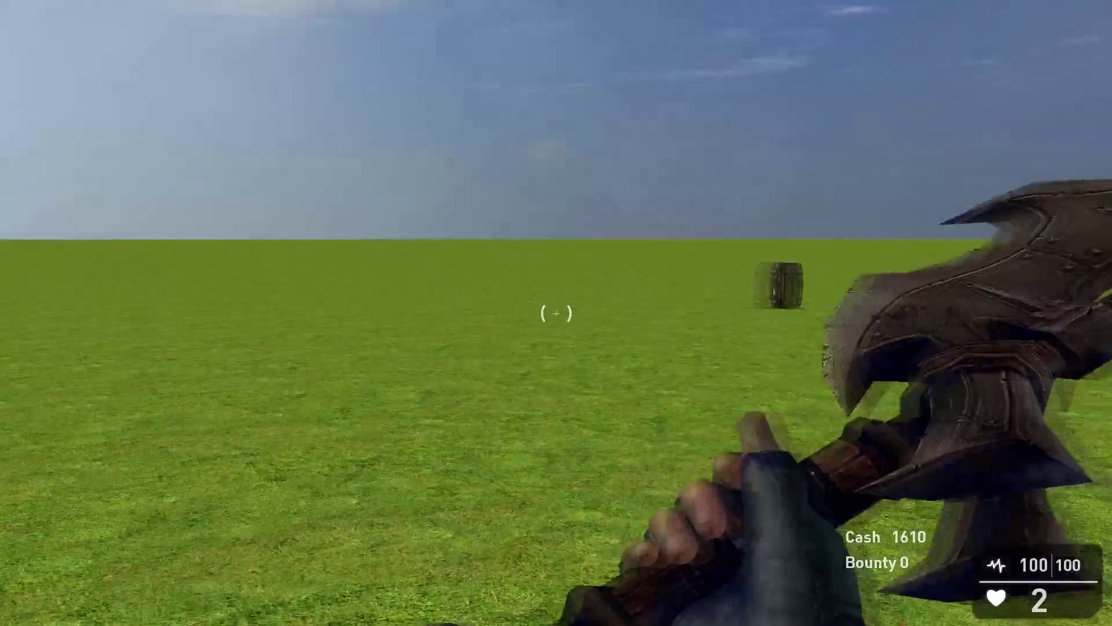
click(556, 313)
click(556, 313)
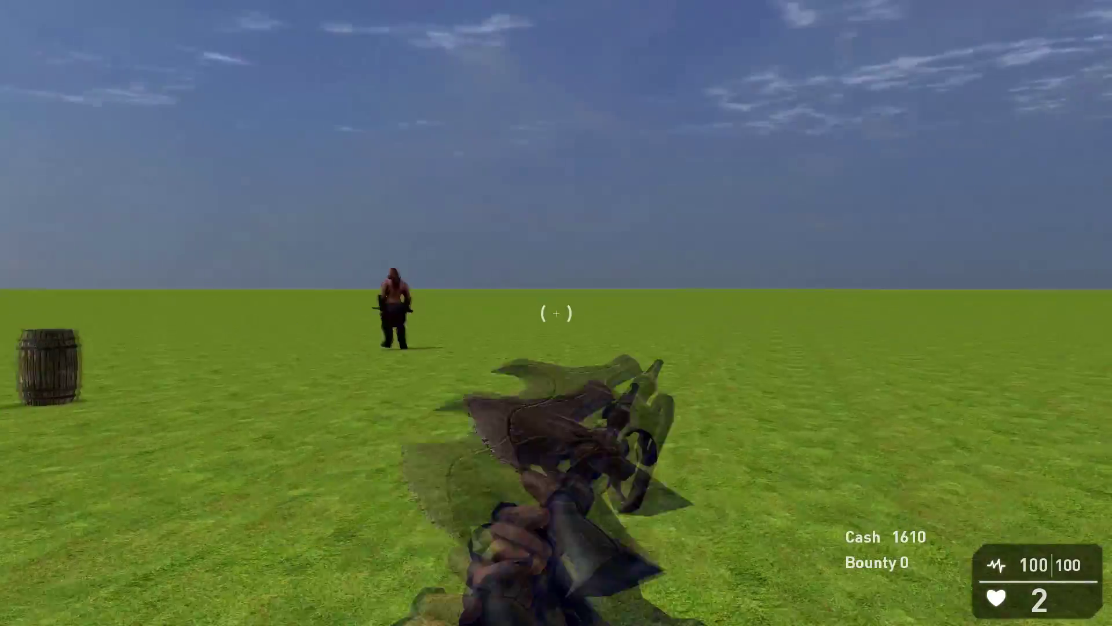